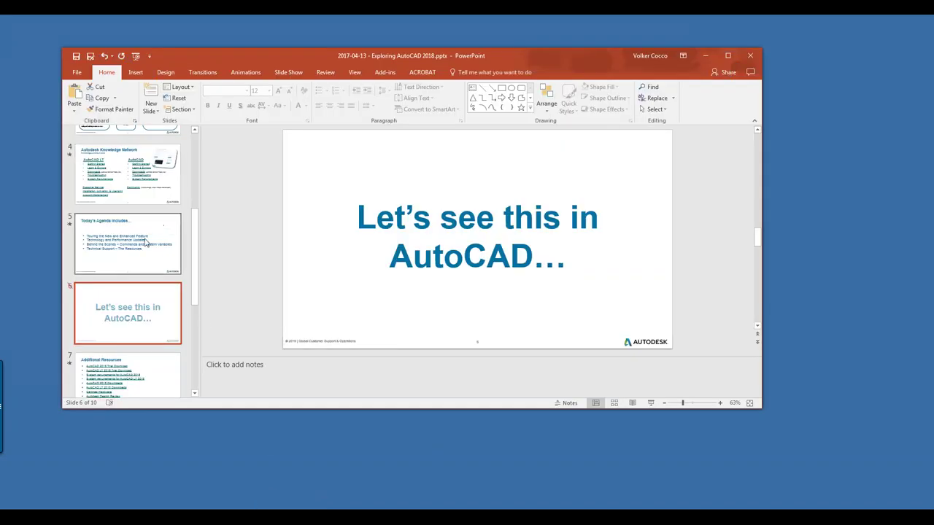
Step: Show the Today's Agenda Includes slide in PowerPoint before moving to AutoCAD 2018
click(145, 243)
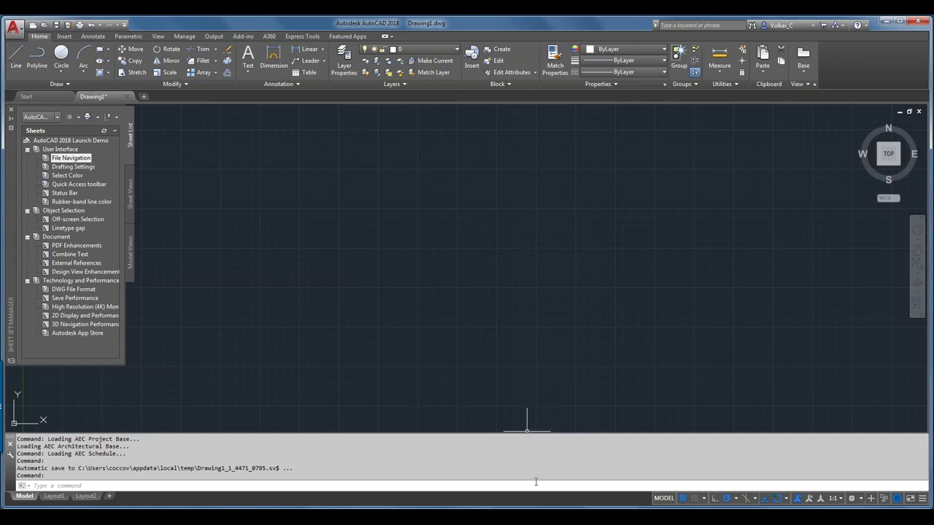
Step: Cancel any pending command, expand the Sheet Set Manager, and bring up Select File
key(Return)
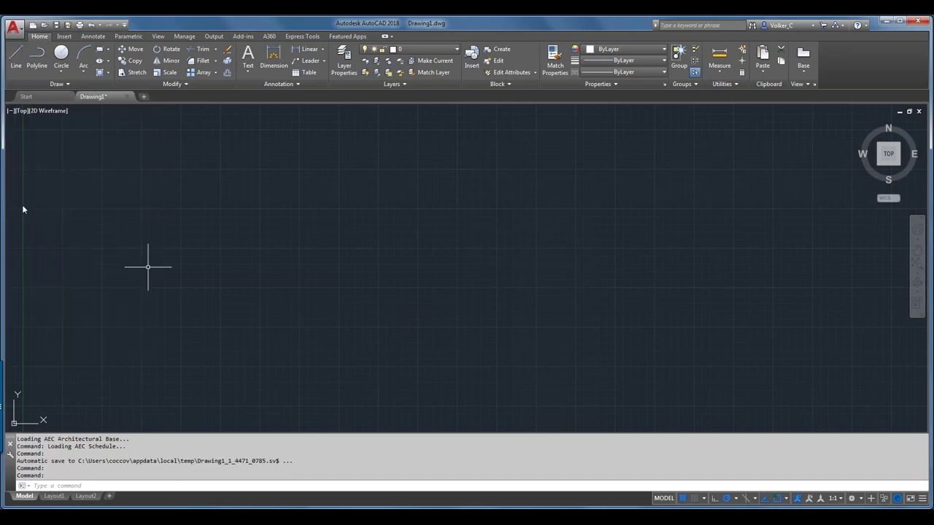
mouse_move(22, 205)
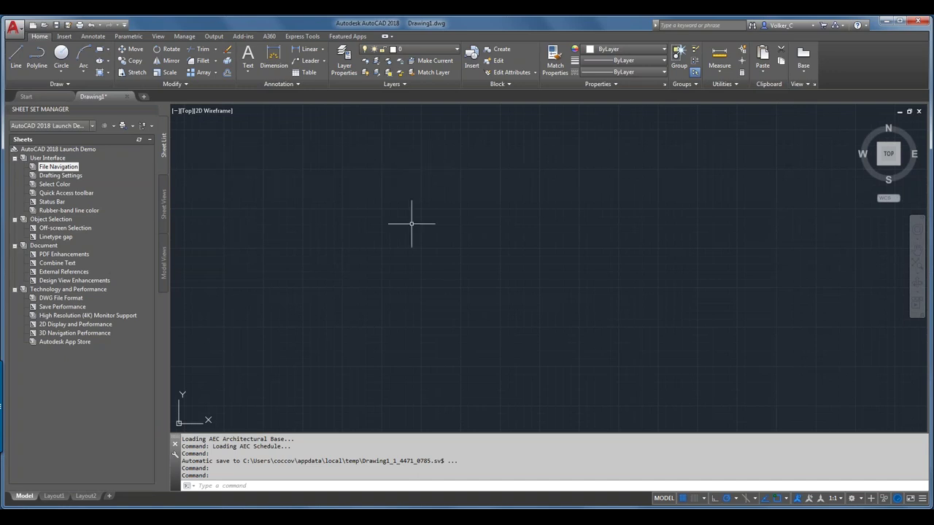
click(44, 25)
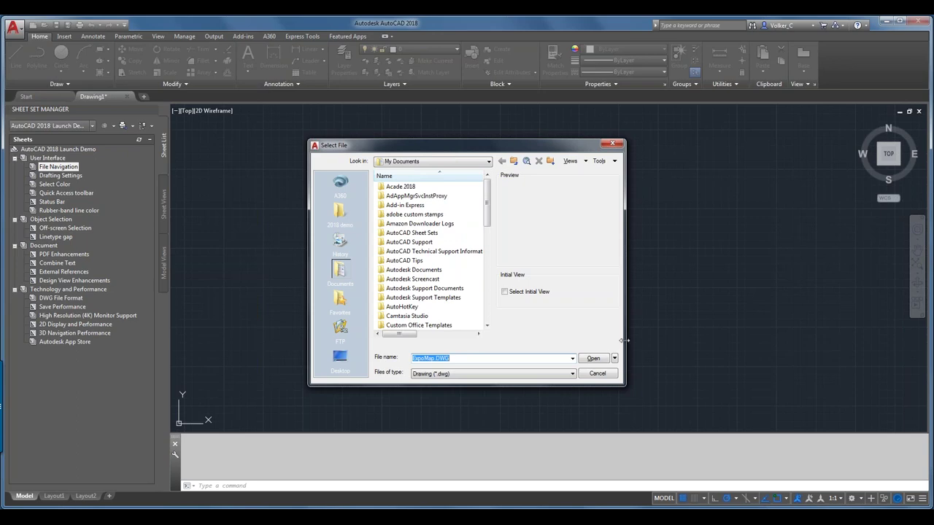
Step: Widen the file list, sort by Date modified, browse the 2018 demo folder, then cancel
drag(624, 340, 805, 351)
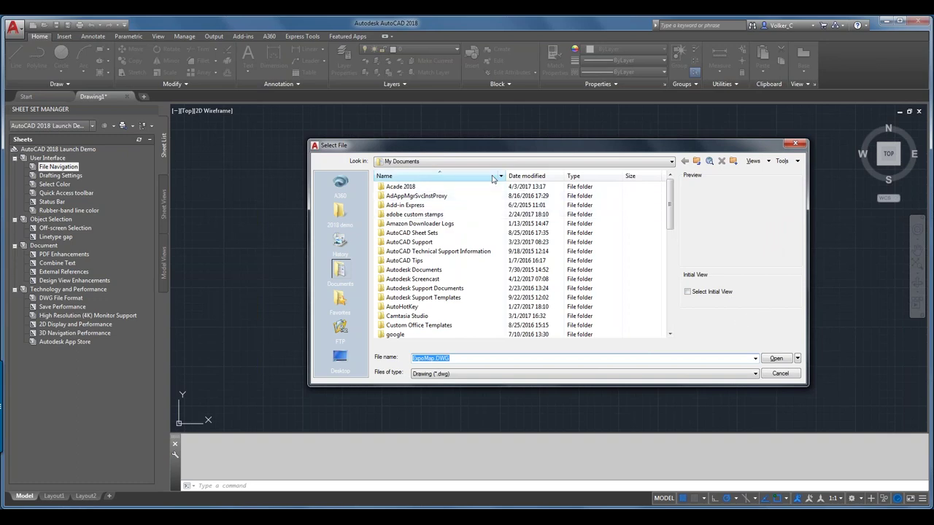
click(528, 179)
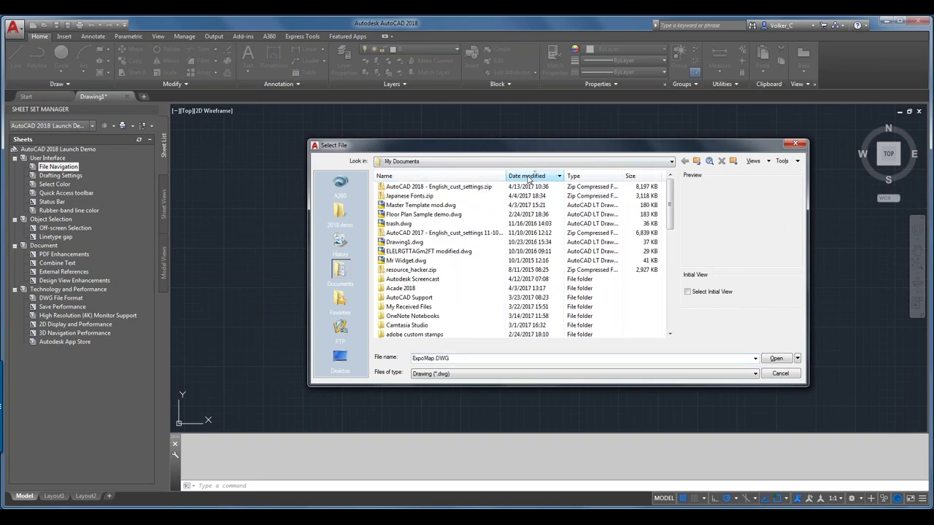
click(528, 179)
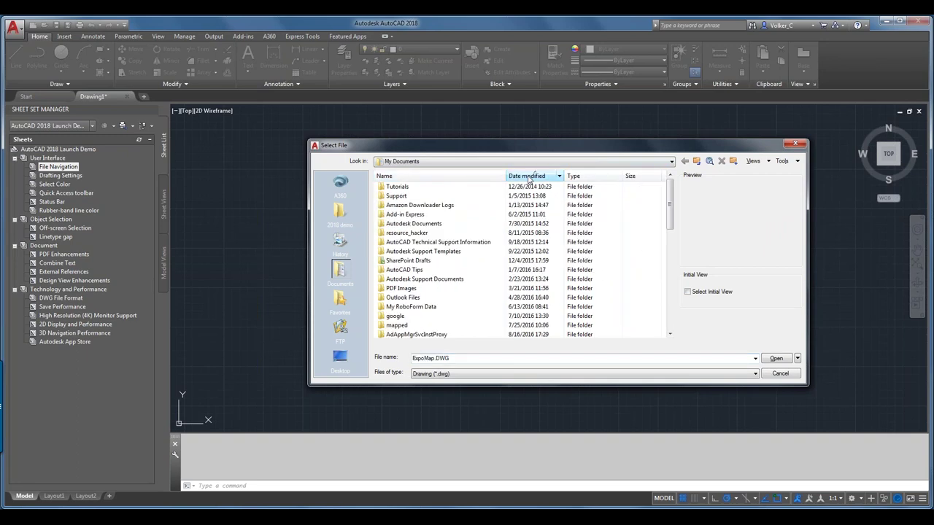
click(529, 179)
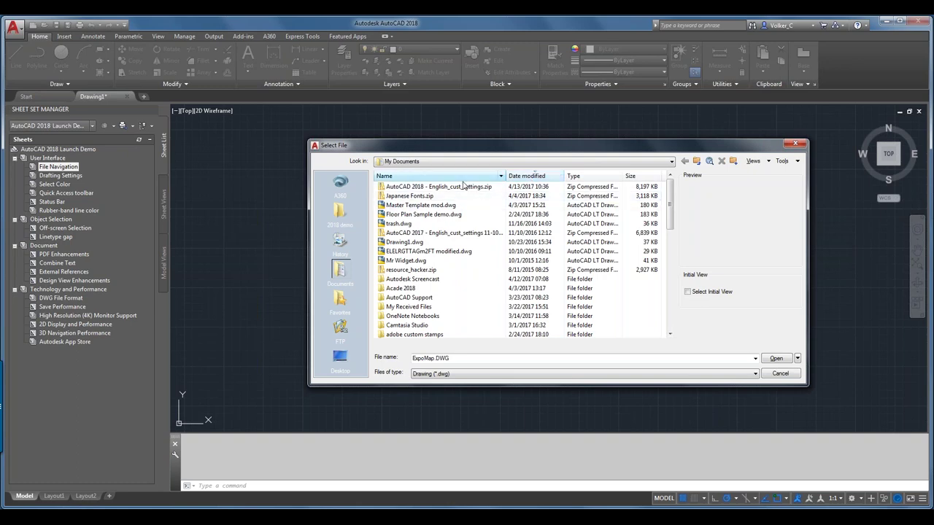
click(339, 212)
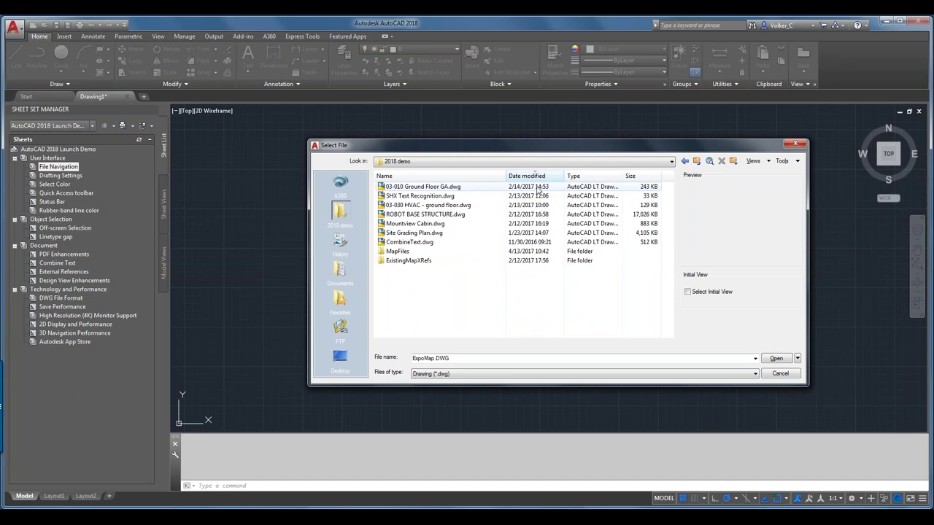
click(537, 178)
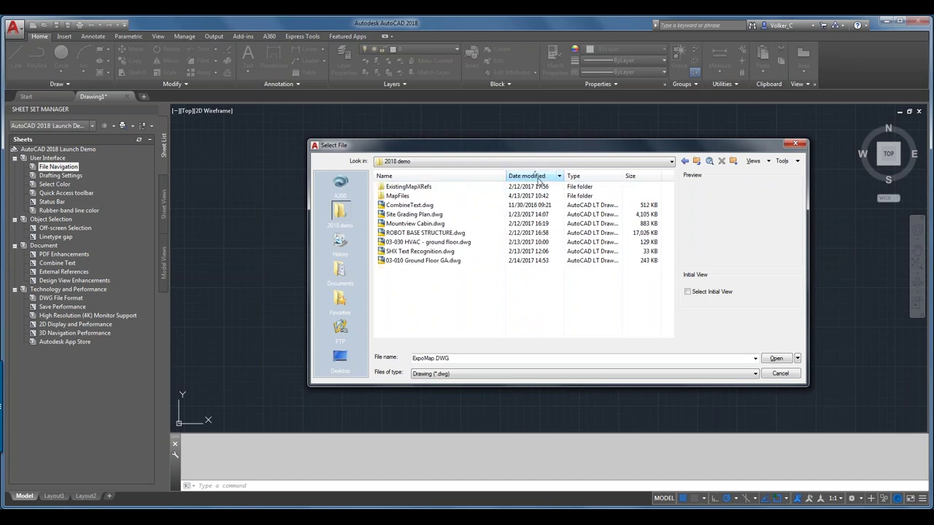
click(538, 177)
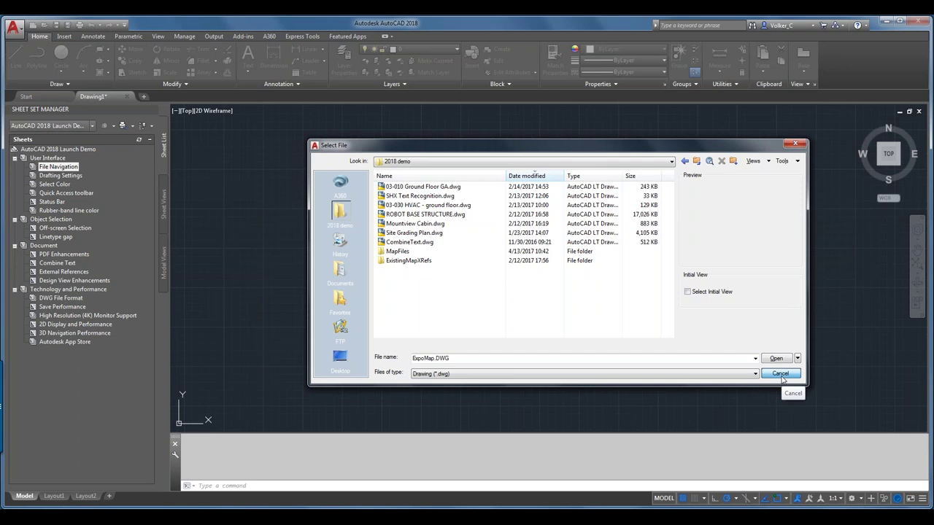
click(779, 374)
Step: Reopen Select File with Ctrl+O, widen it, revisit the 2018 demo folder and cancel
key(ctrl+o)
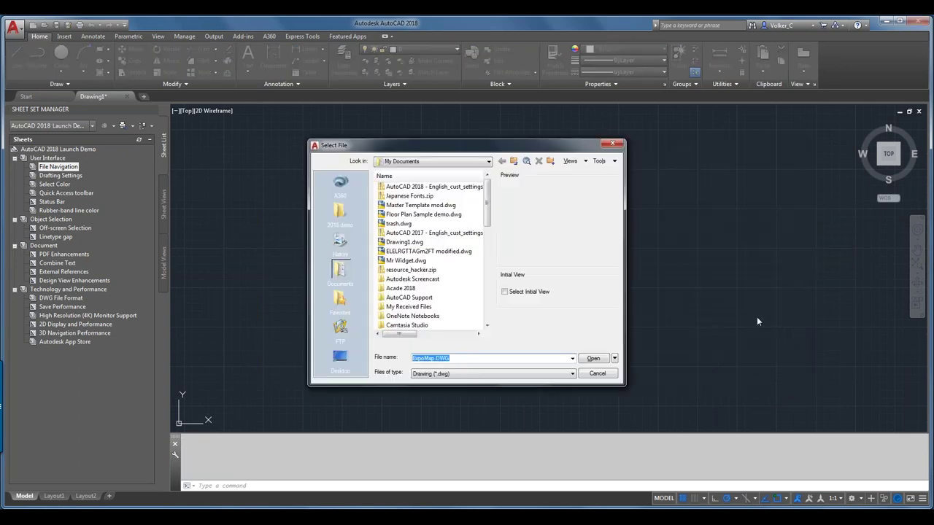
drag(626, 255, 778, 255)
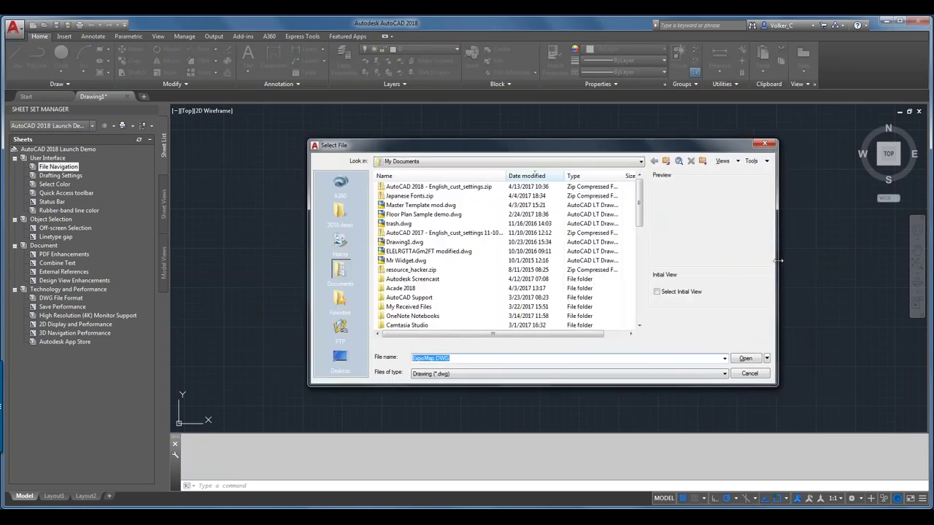
click(339, 212)
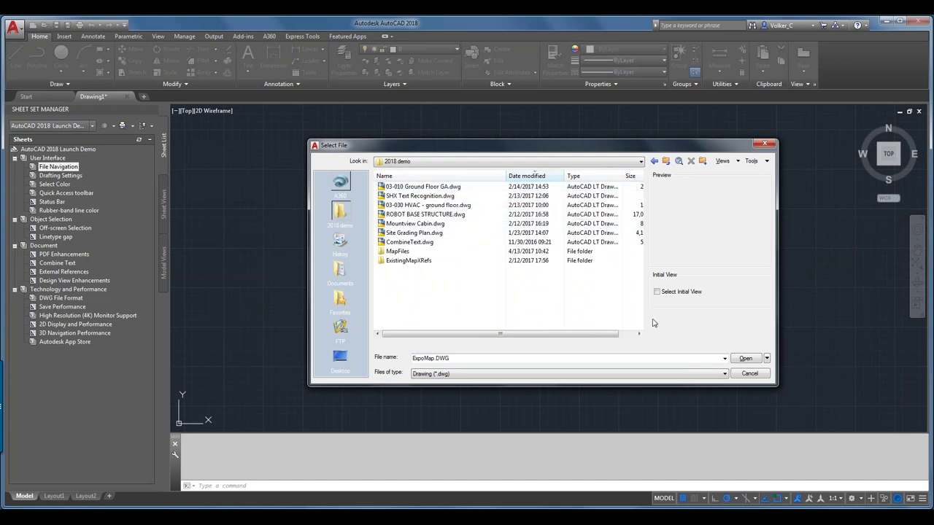
click(751, 376)
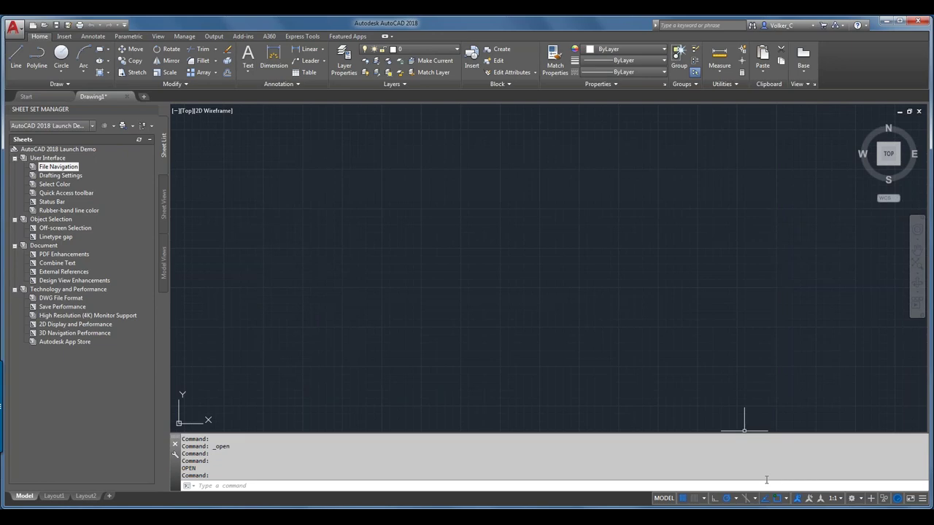
click(734, 499)
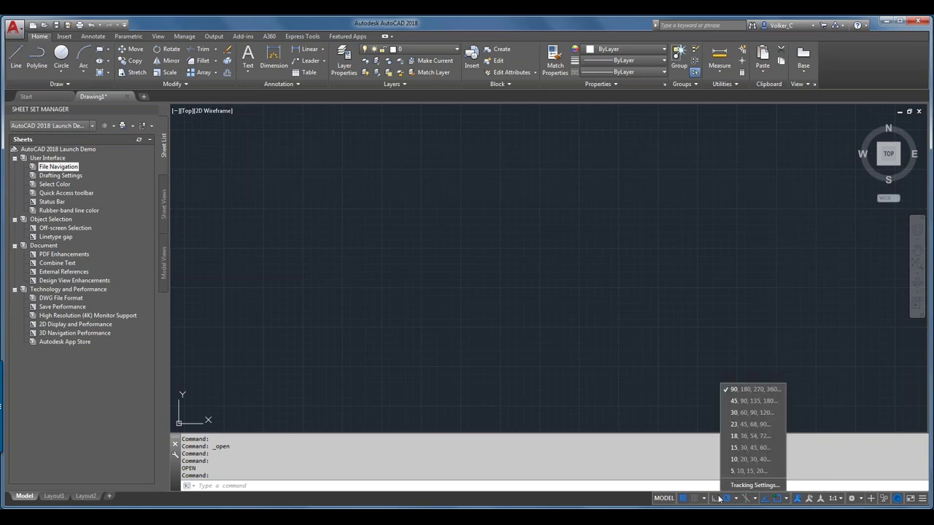
click(754, 485)
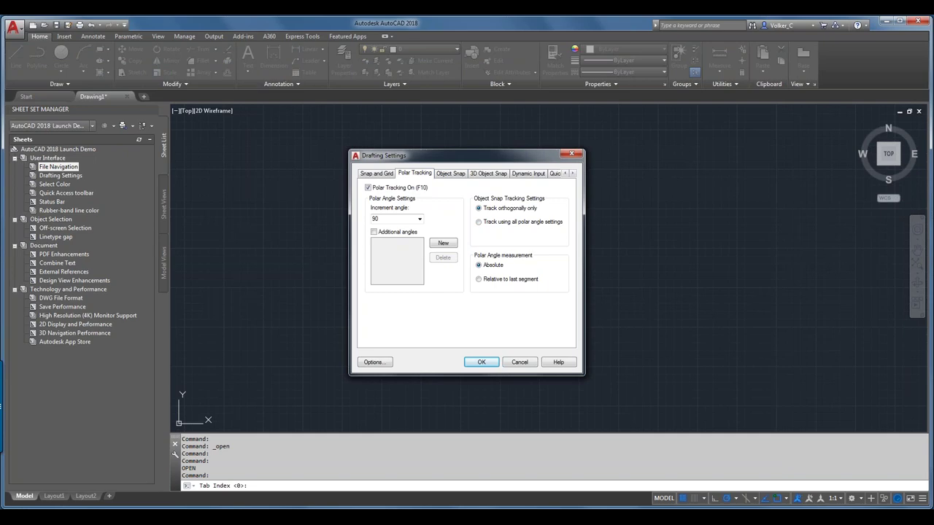
drag(584, 318, 607, 303)
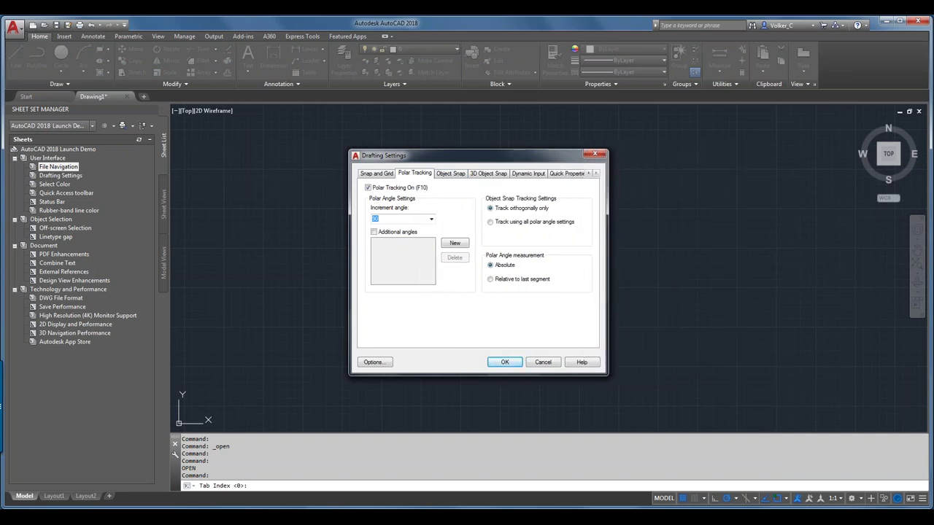
click(596, 174)
click(596, 174)
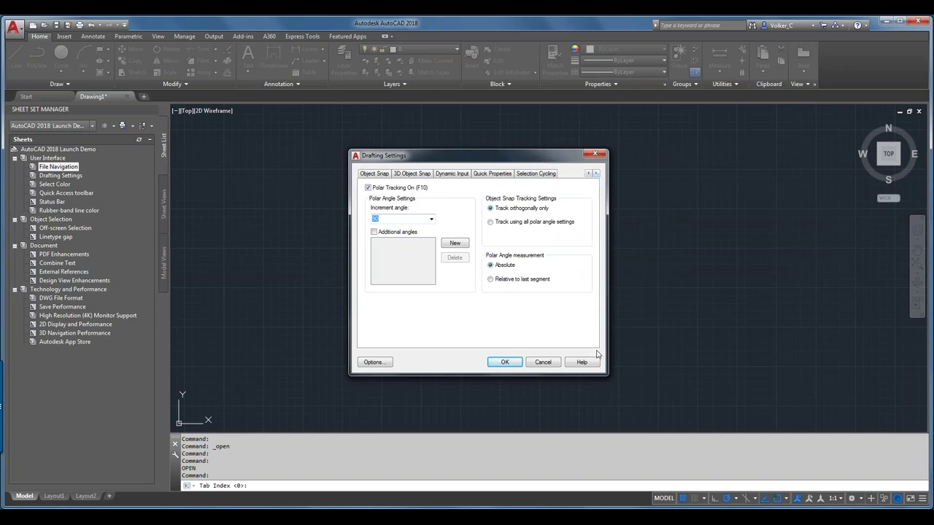
click(553, 365)
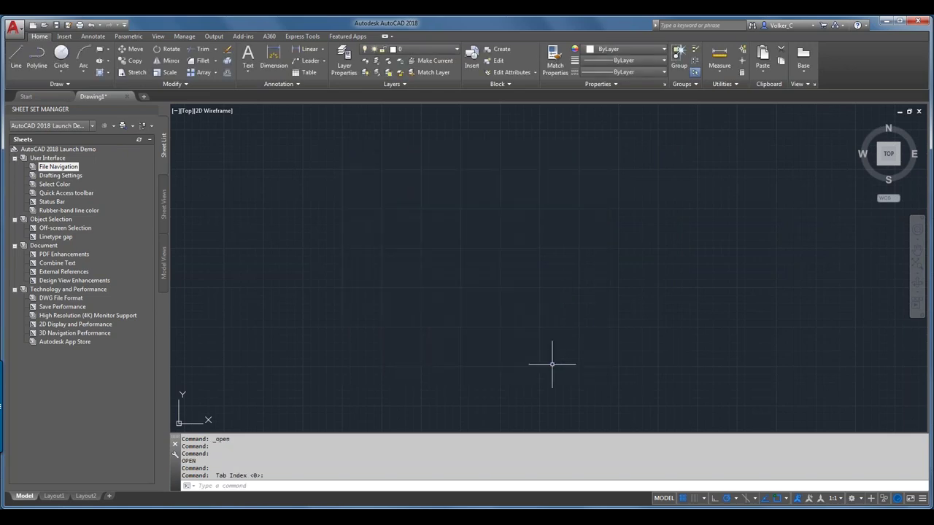
Step: Set the current object colour to True Color RGB 100,200,150 through More Colors
click(613, 50)
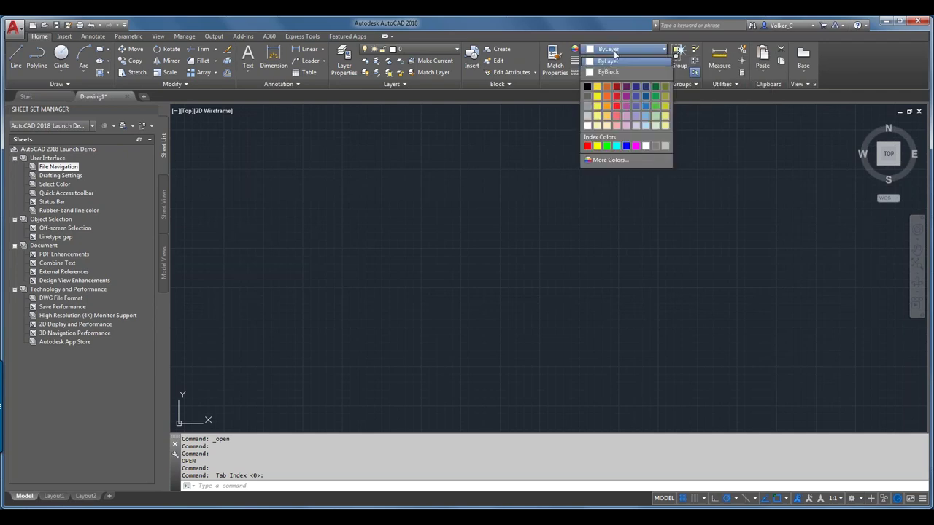
click(610, 159)
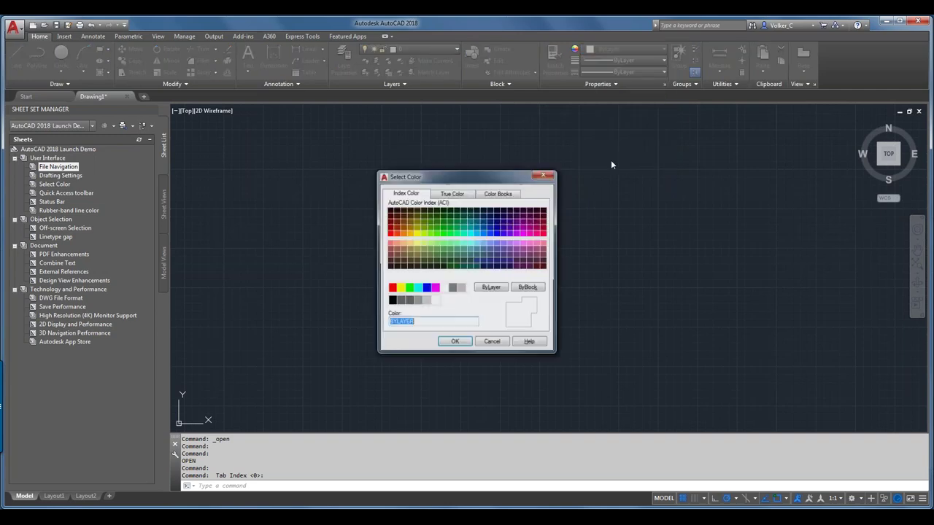
click(450, 194)
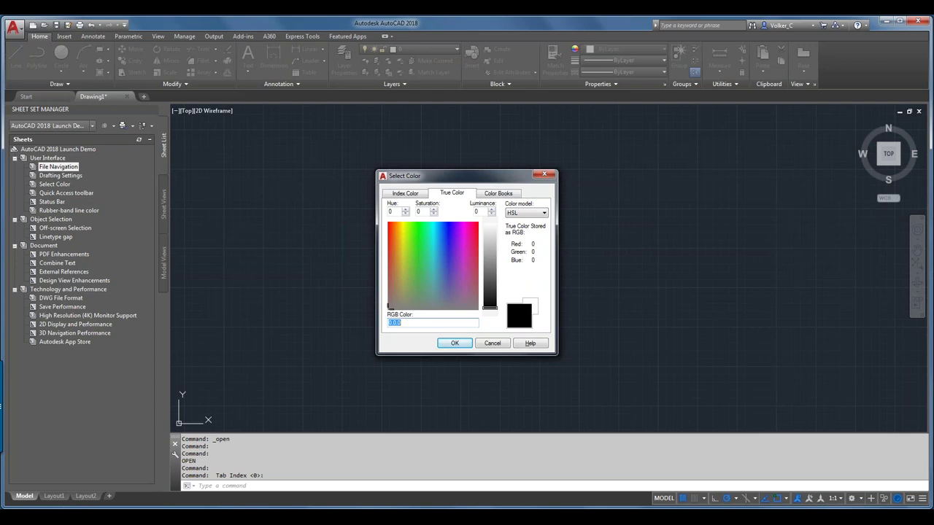
text(100,200,150)
click(455, 346)
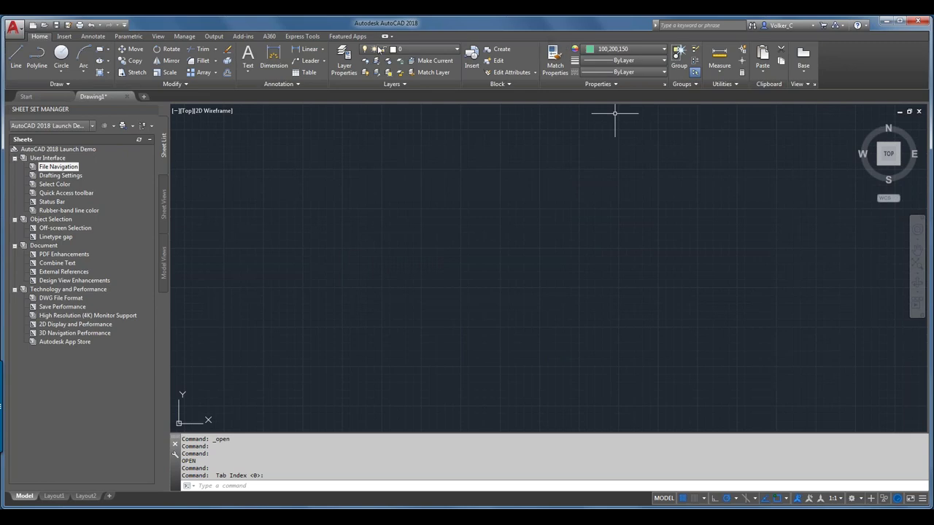
Step: Add, then remove, layer selection from the Customize Quick Access Toolbar list
click(125, 24)
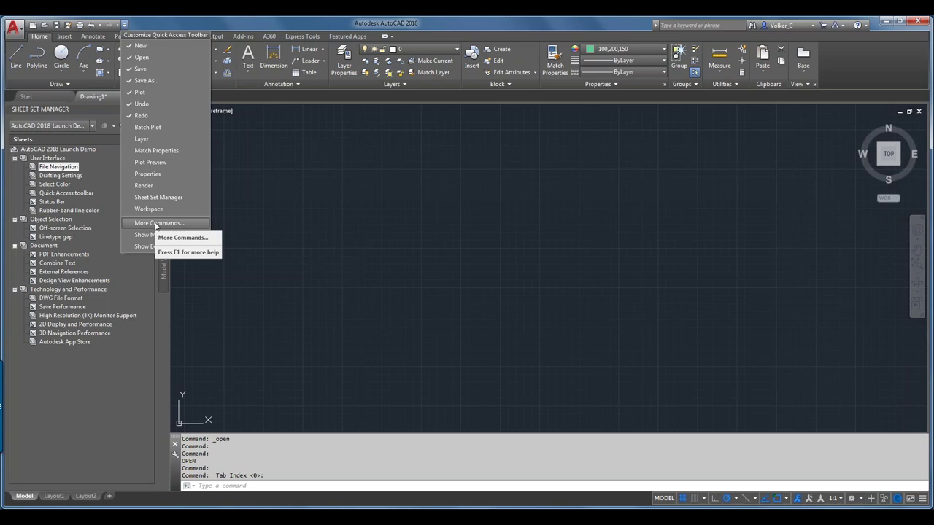
click(150, 139)
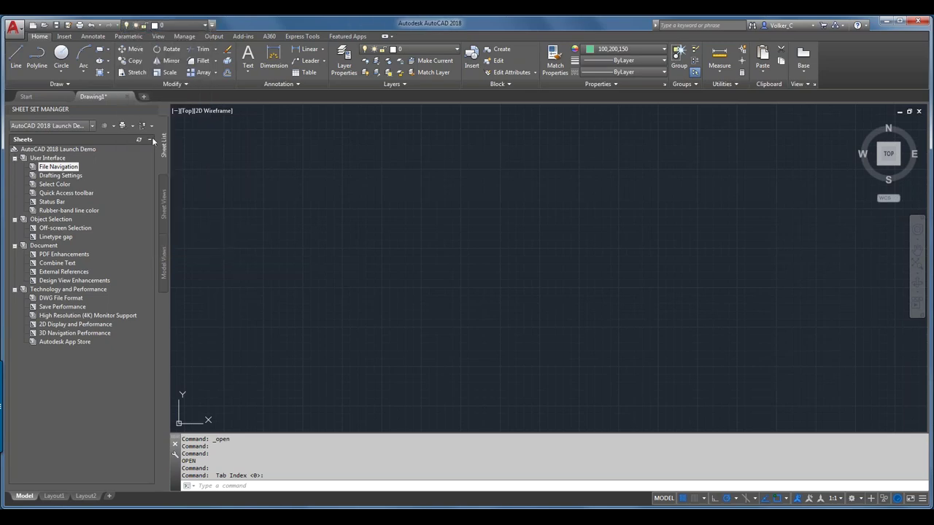
click(212, 26)
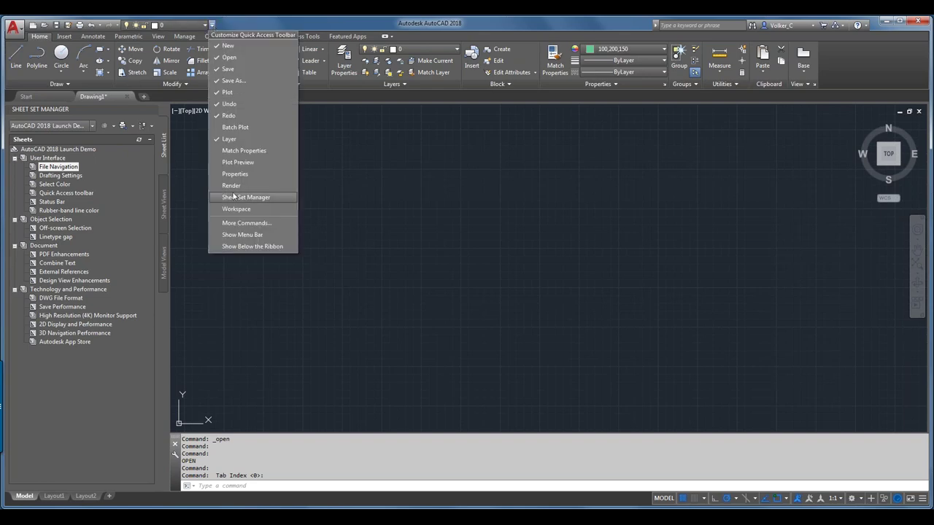
click(236, 139)
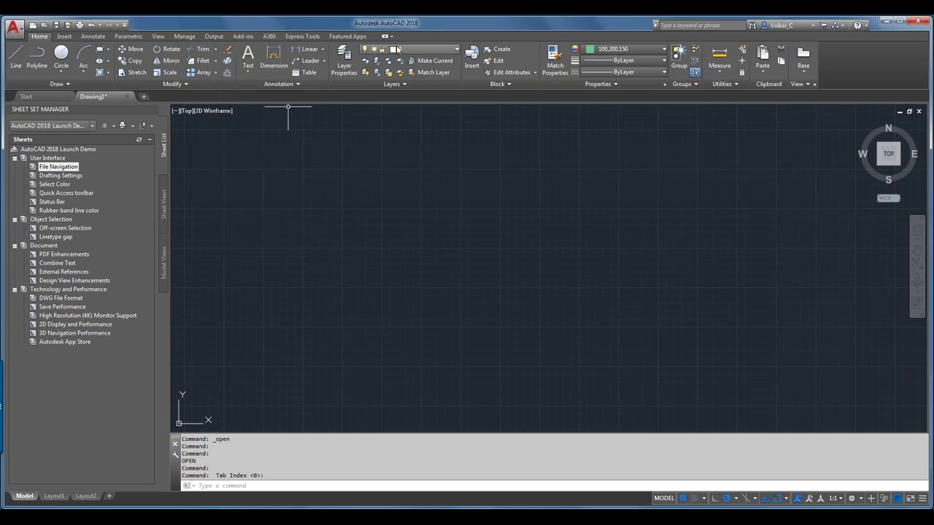
Step: Add the layer picker to the Quick Access Toolbar from the Layers panel's shortcut menu
right_click(401, 53)
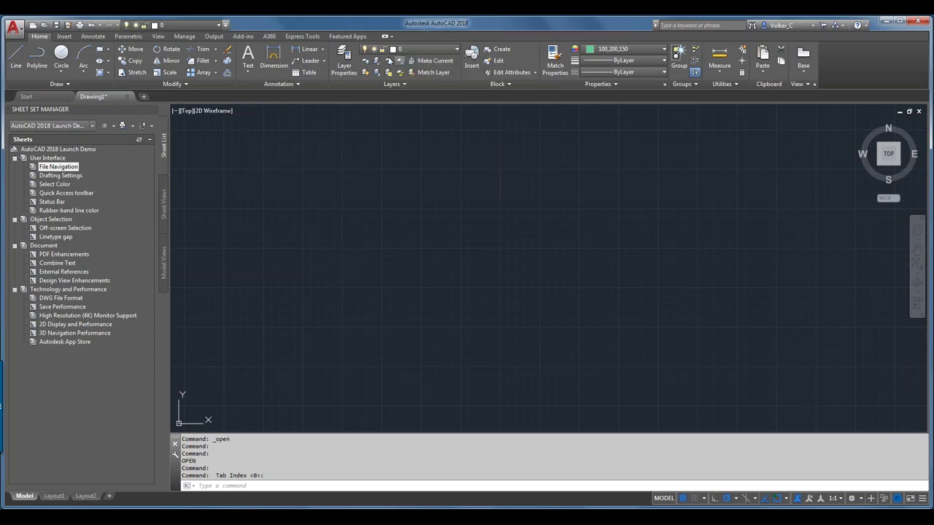
click(422, 57)
click(225, 25)
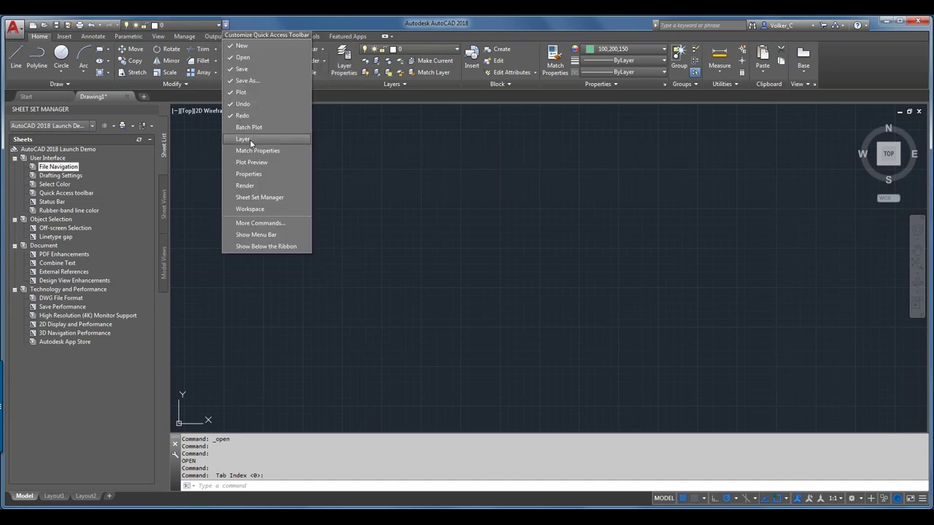
Step: Close the Customize Quick Access Toolbar list
click(336, 29)
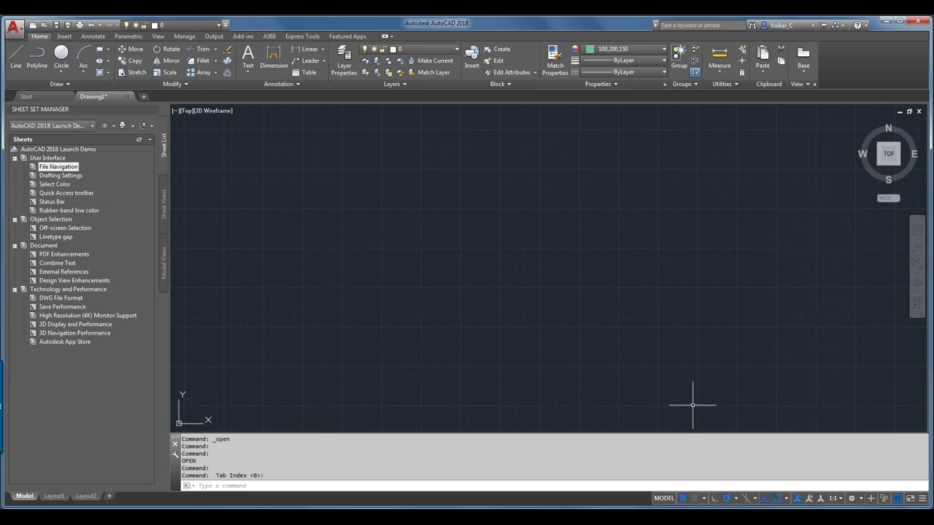
Step: Open the Status Bar sheet (03-030 HVAC - ground floor) and show the System Variable Monitor
double_click(53, 203)
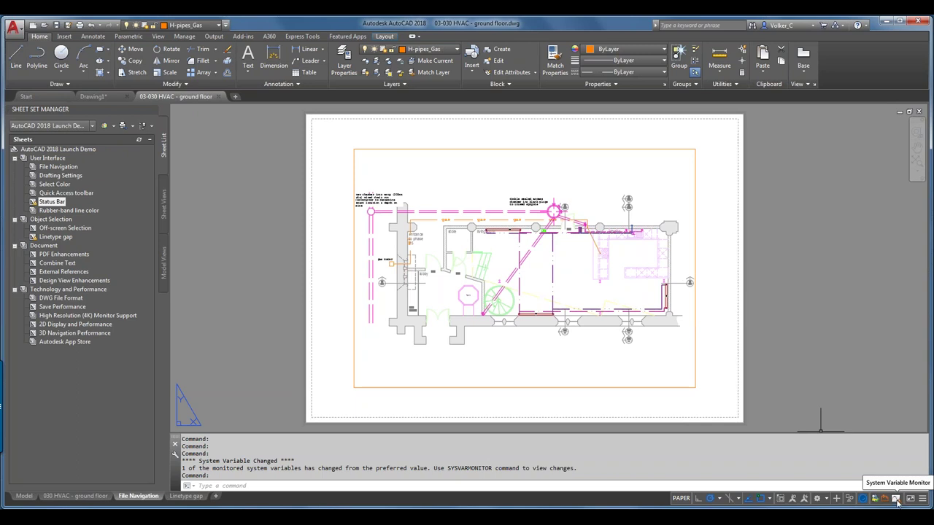
click(897, 501)
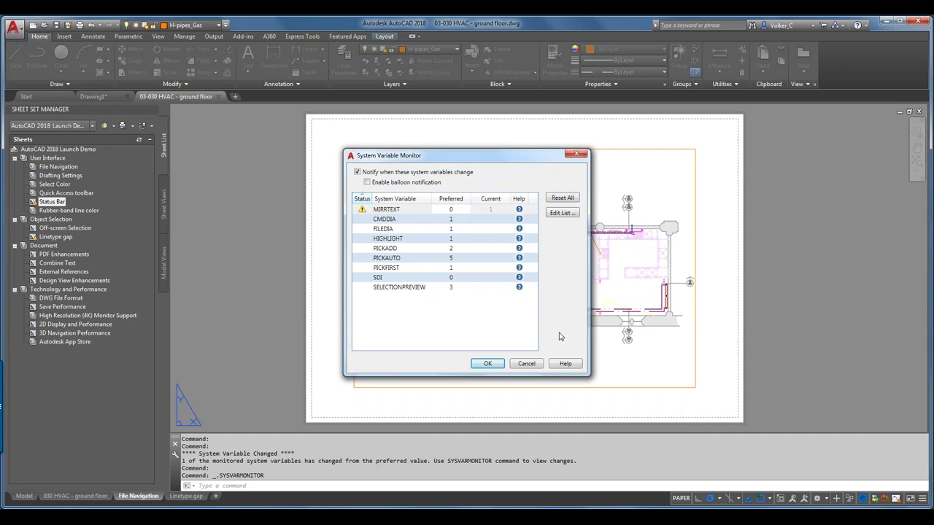
Step: Close the System Variable Monitor, then reset monitored system variables to their preferred values
click(526, 363)
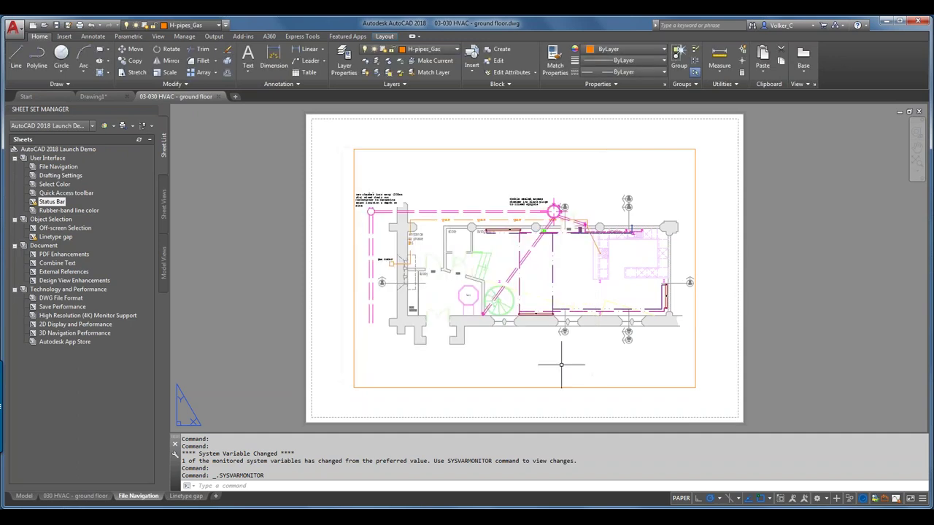
click(895, 499)
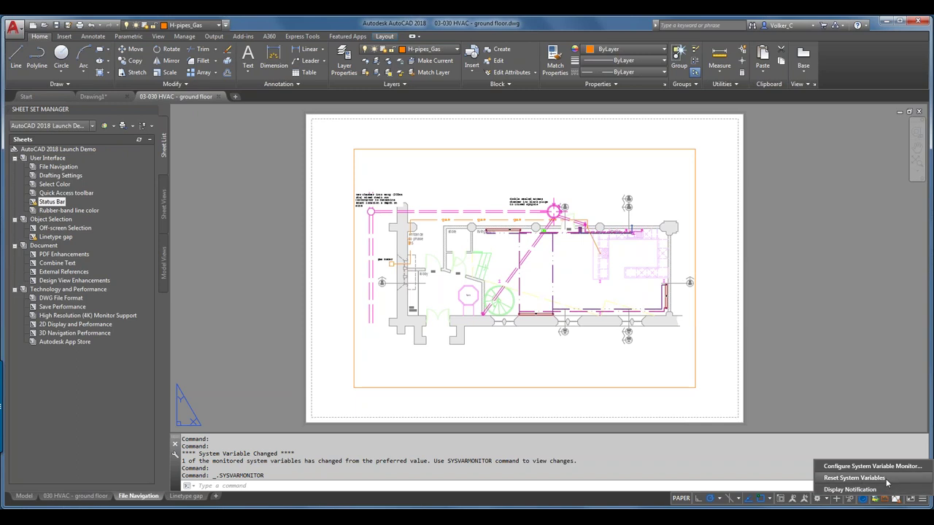
click(886, 479)
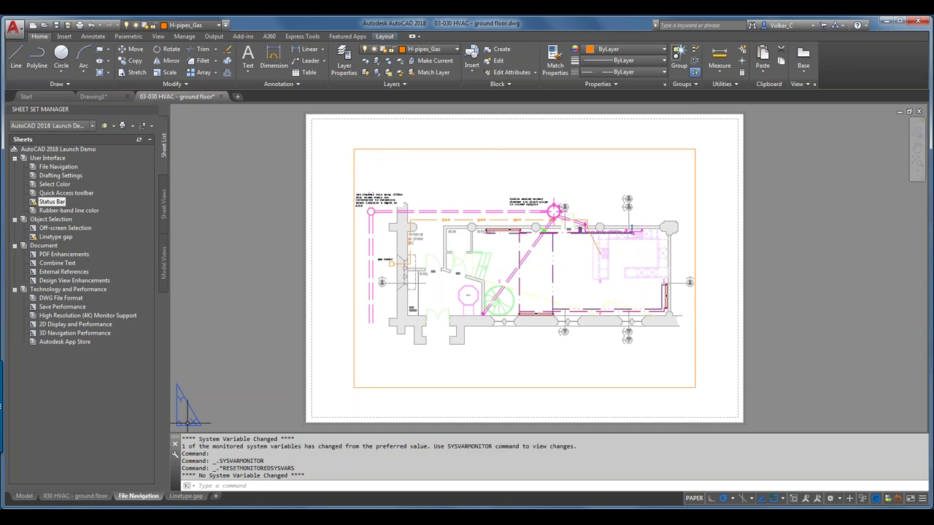
Step: Switch to model space, then to the 030 HVAC - ground floor layout
click(23, 496)
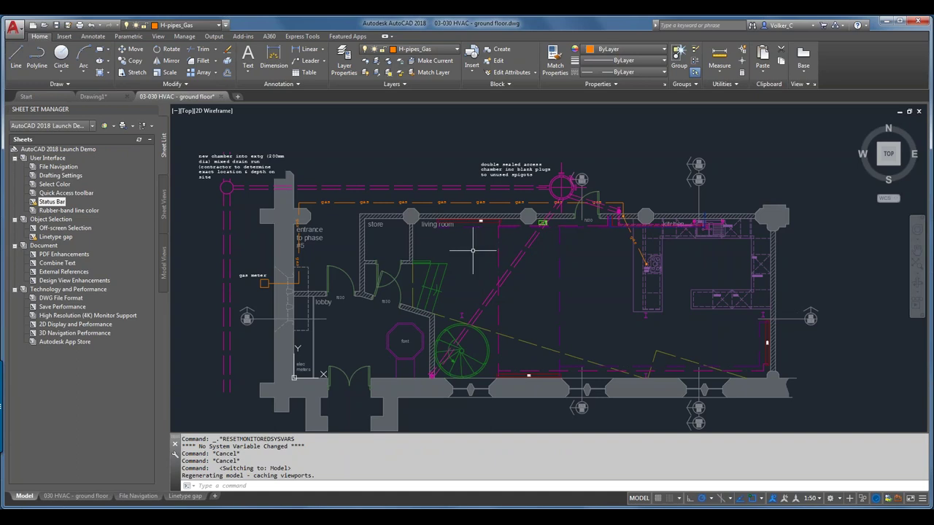
click(63, 496)
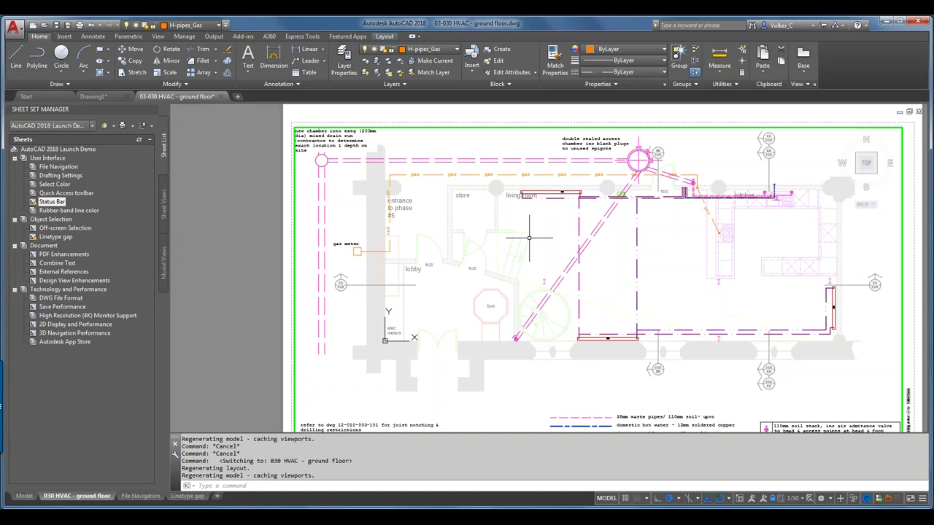
Step: Zoom in on the double sealed access chamber note, cancel a grip stretch, and right-click the command line
click(577, 139)
scroll(568, 141, up, 2)
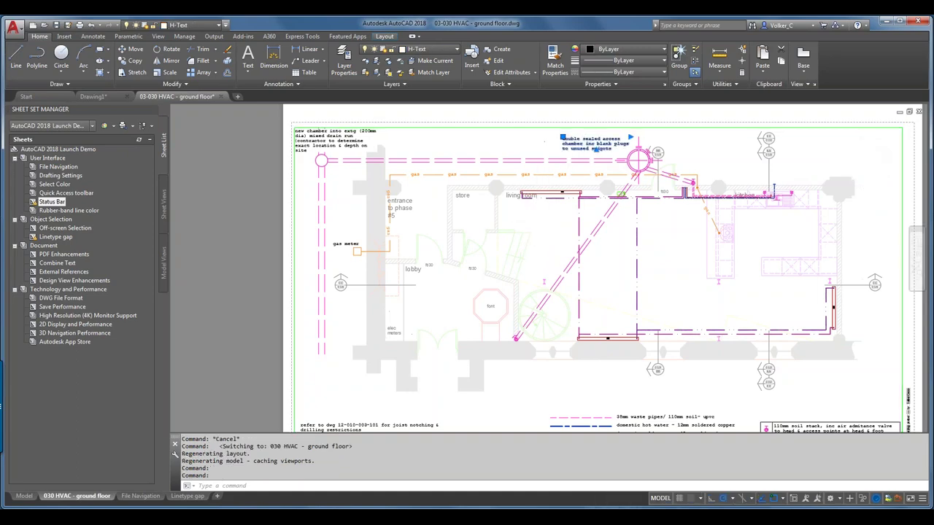
scroll(566, 142, up, 2)
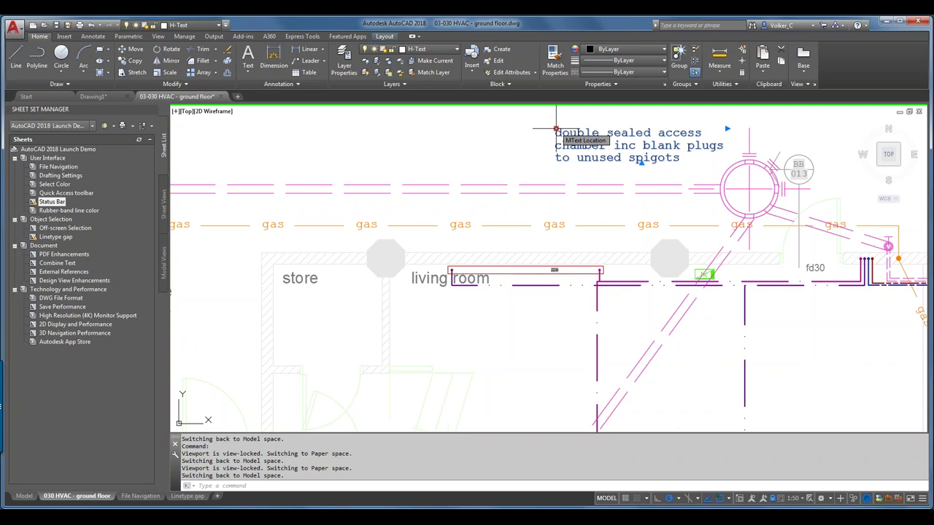
click(556, 129)
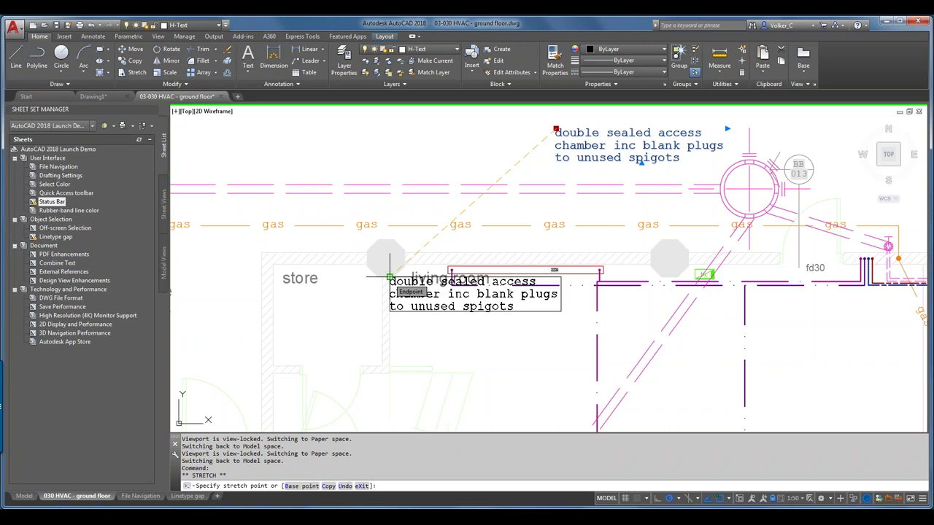
key(Escape)
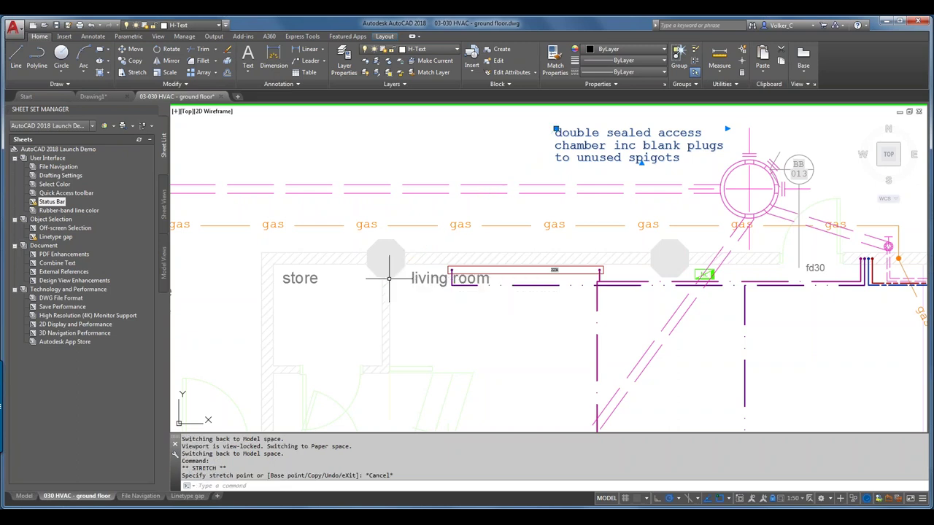
right_click(482, 462)
Step: Open the Drawing Window Colors from Options and select the Sheet / layout context
click(511, 453)
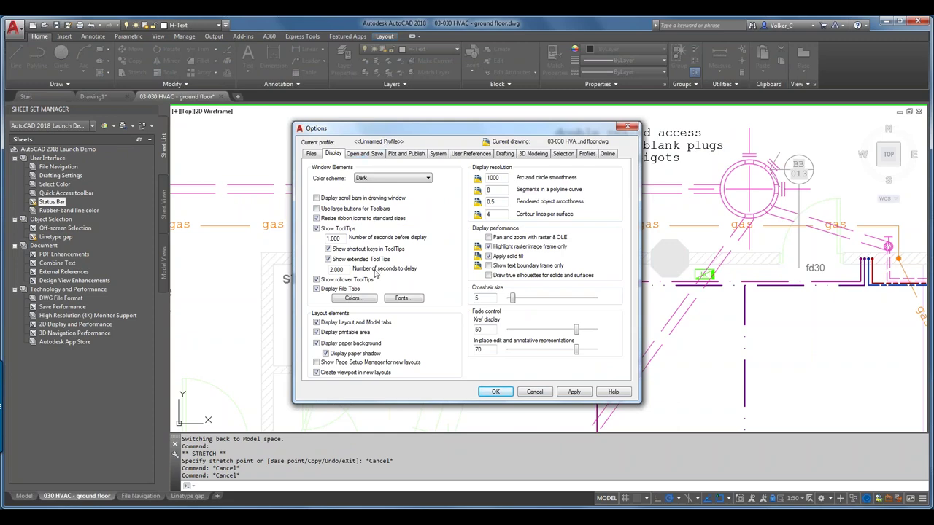
click(367, 299)
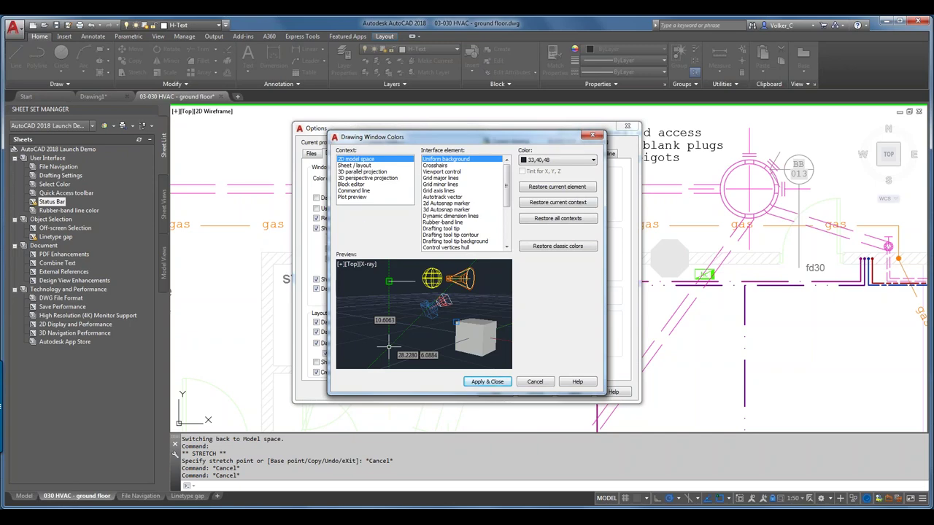
click(356, 165)
click(358, 173)
click(358, 178)
click(356, 184)
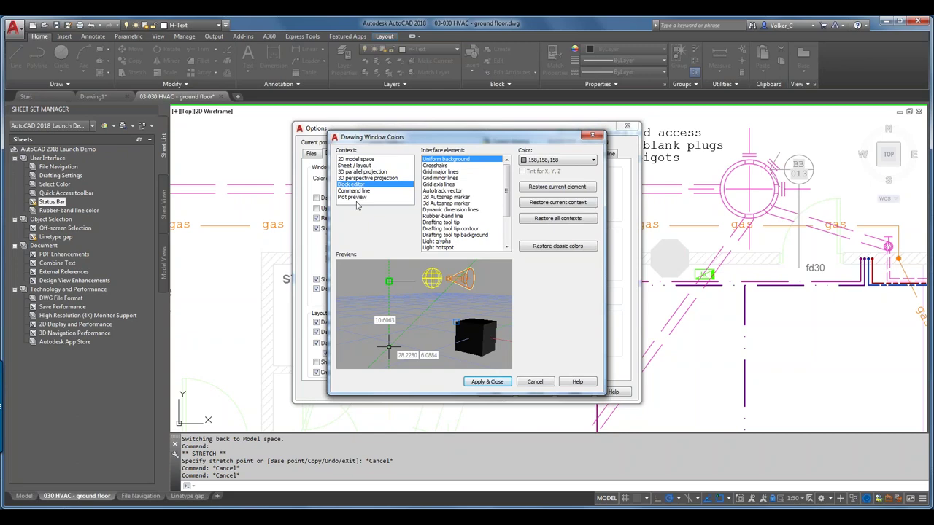
click(363, 160)
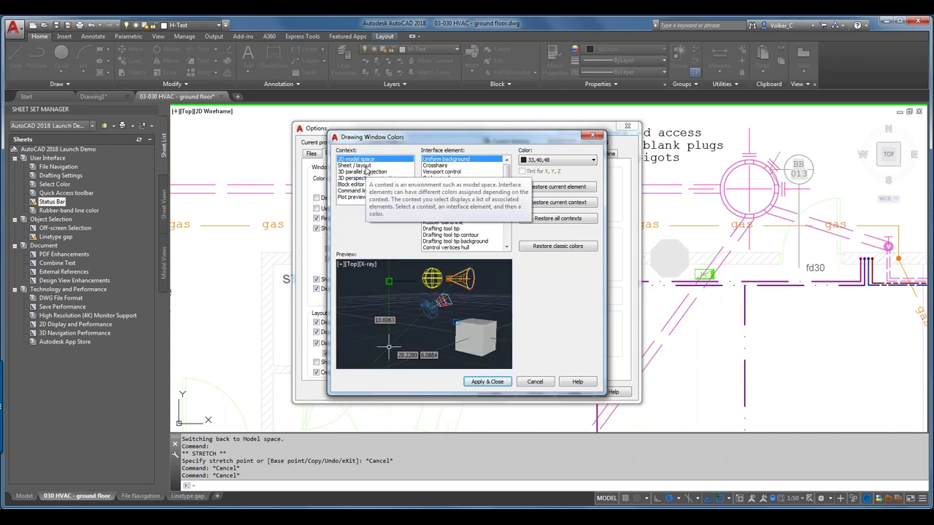
click(358, 166)
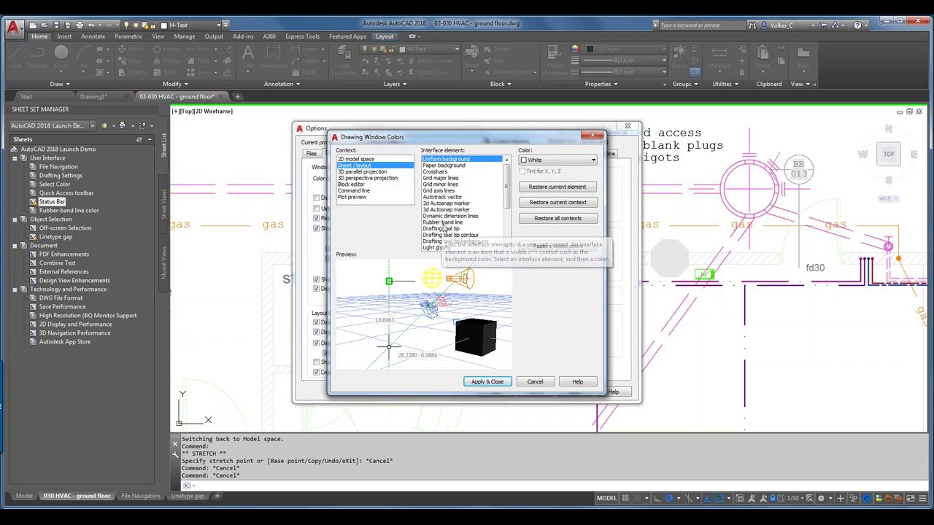
Step: Set the Sheet / layout rubber-band line colour to 37,41,45 and close Options
click(443, 222)
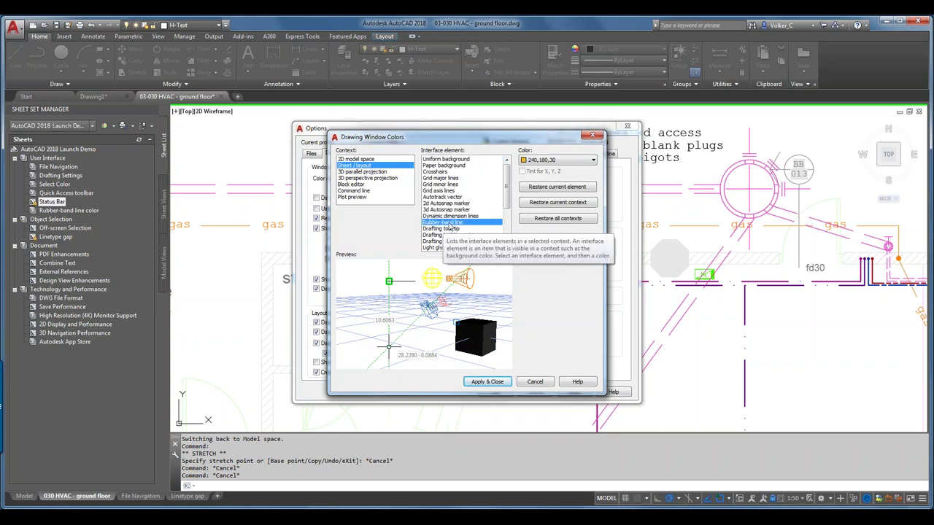
click(585, 162)
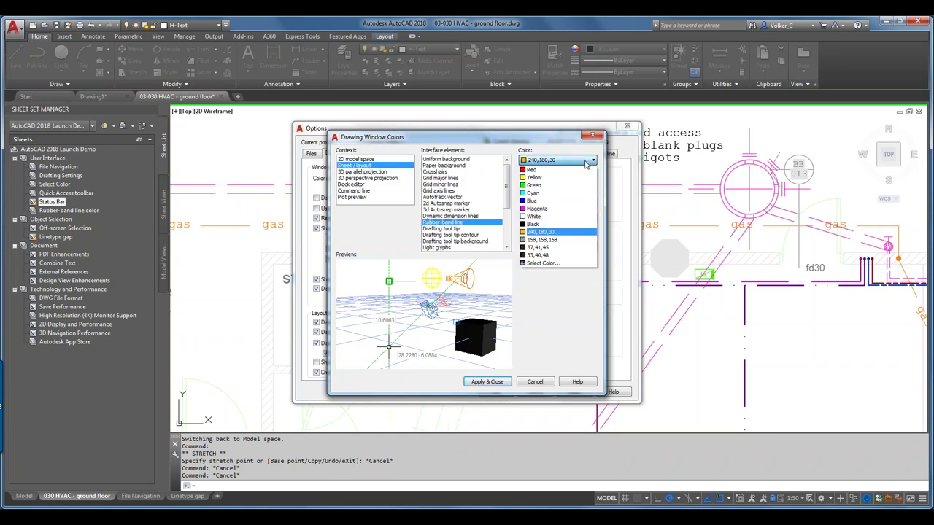
click(568, 249)
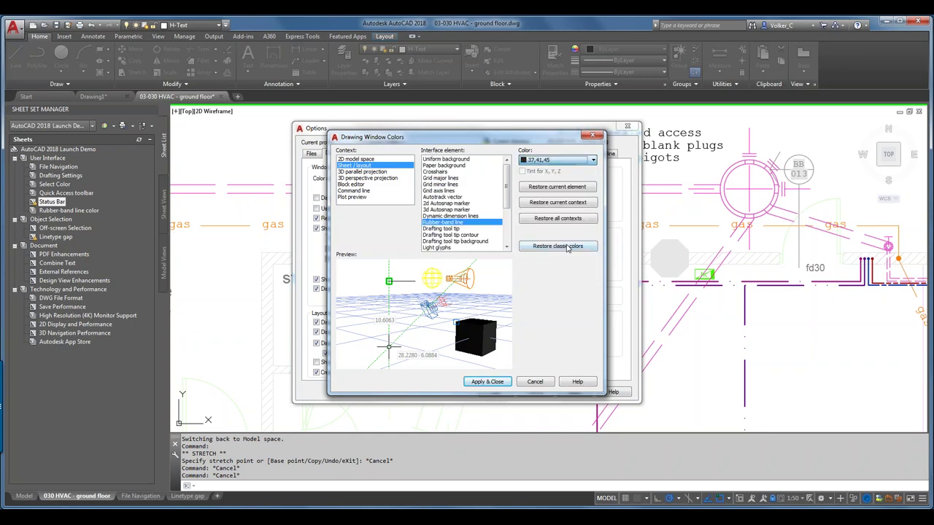
click(502, 381)
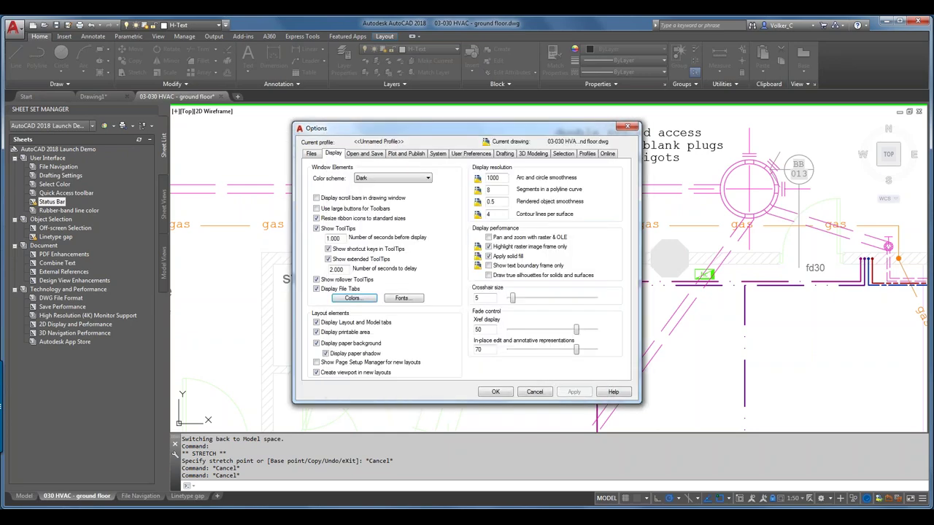
click(495, 391)
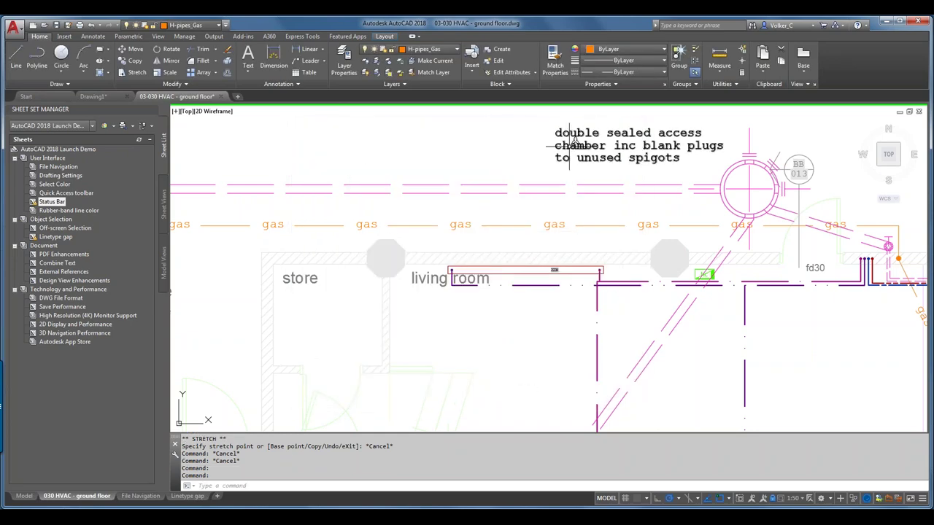
Step: Grip-select the double sealed access chamber note, then cancel the move
click(556, 130)
click(555, 130)
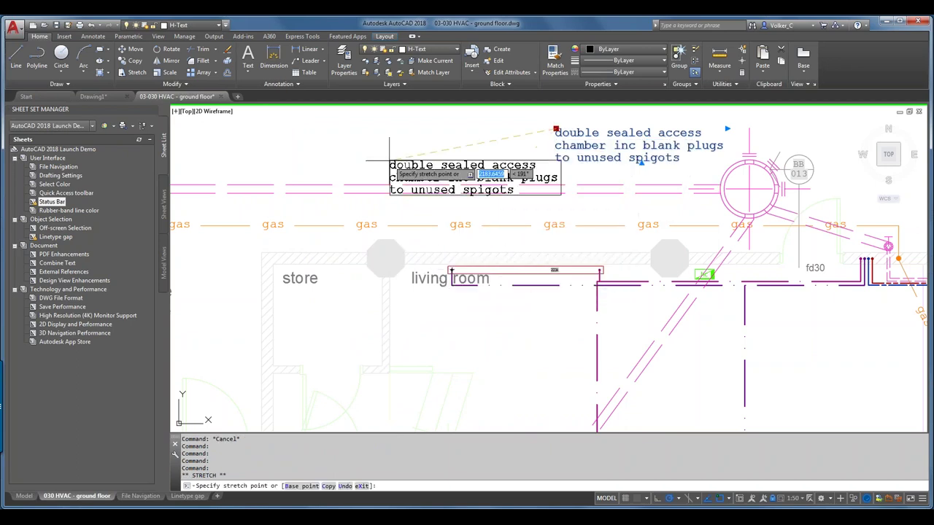
key(Escape)
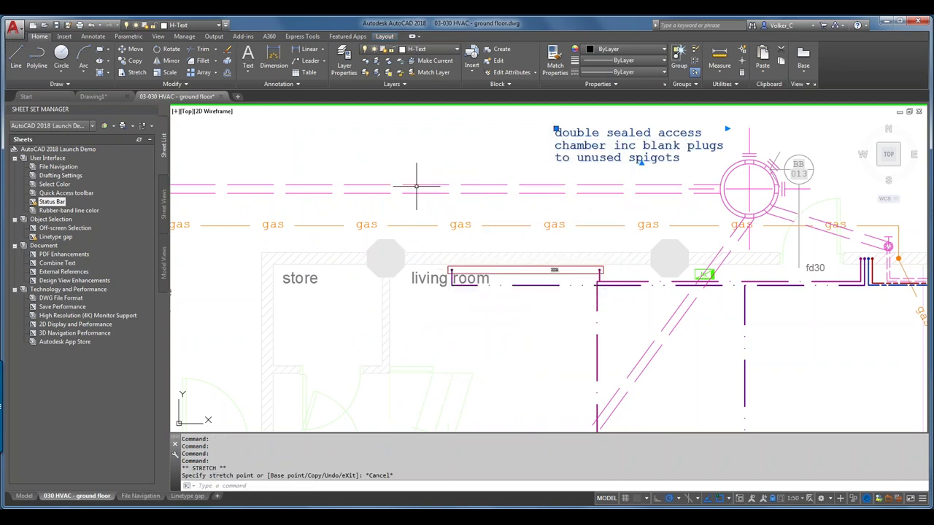
Step: Reset the Sheet / layout rubber-band line colour to 33,40,48 and apply the display options
right_click(504, 467)
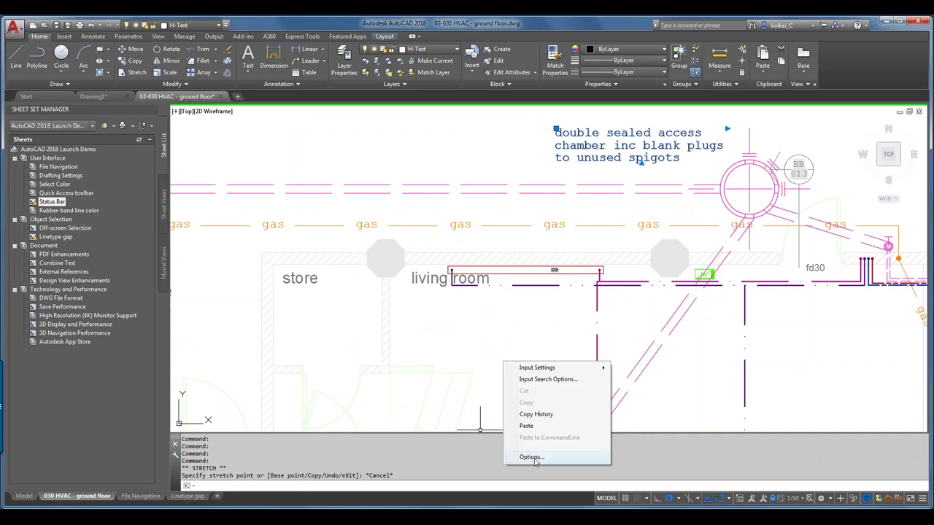
click(531, 452)
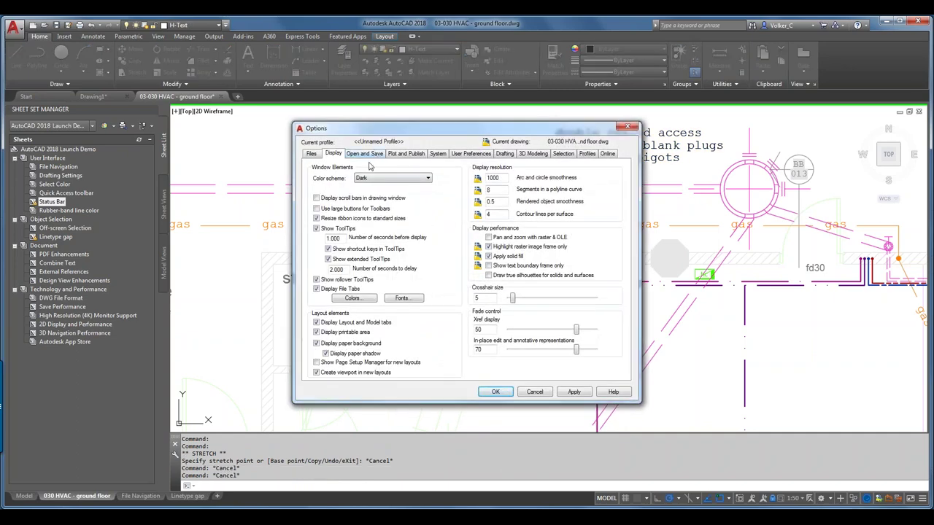
click(353, 298)
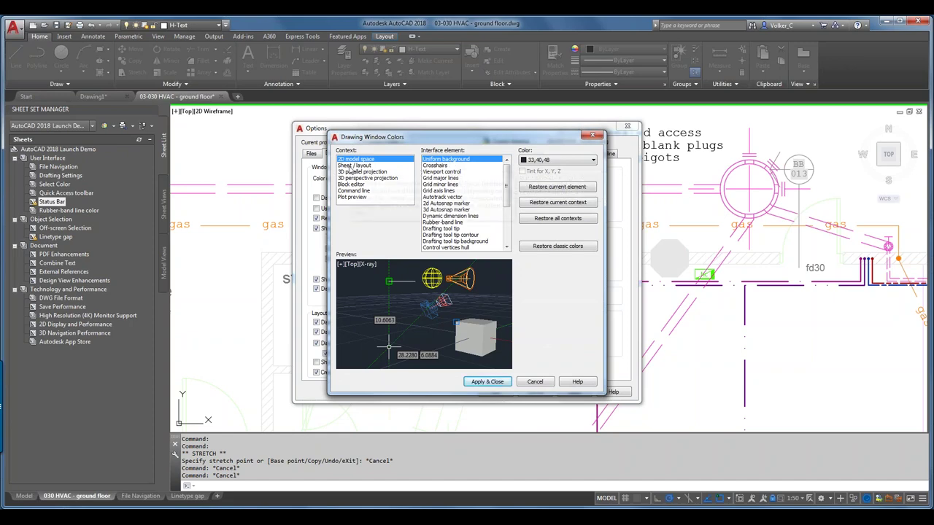
click(352, 167)
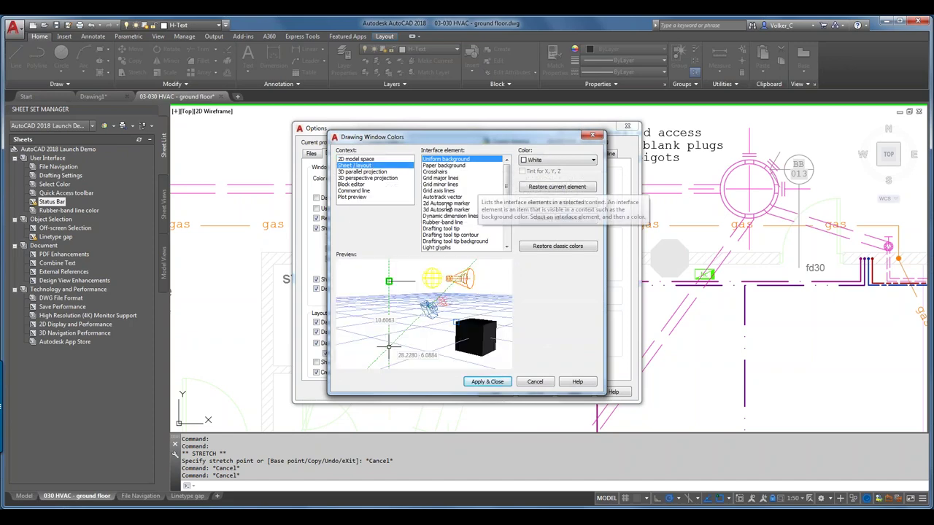
click(443, 222)
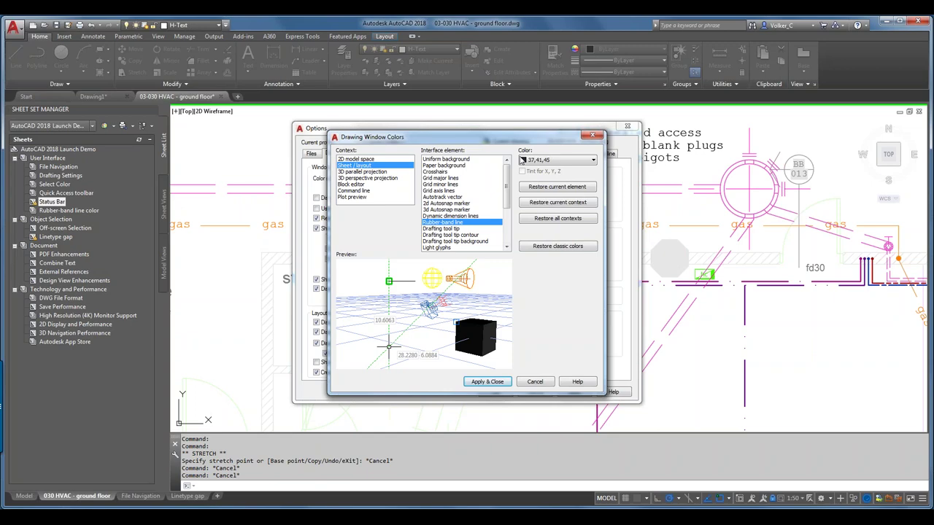
click(547, 159)
click(552, 241)
click(499, 382)
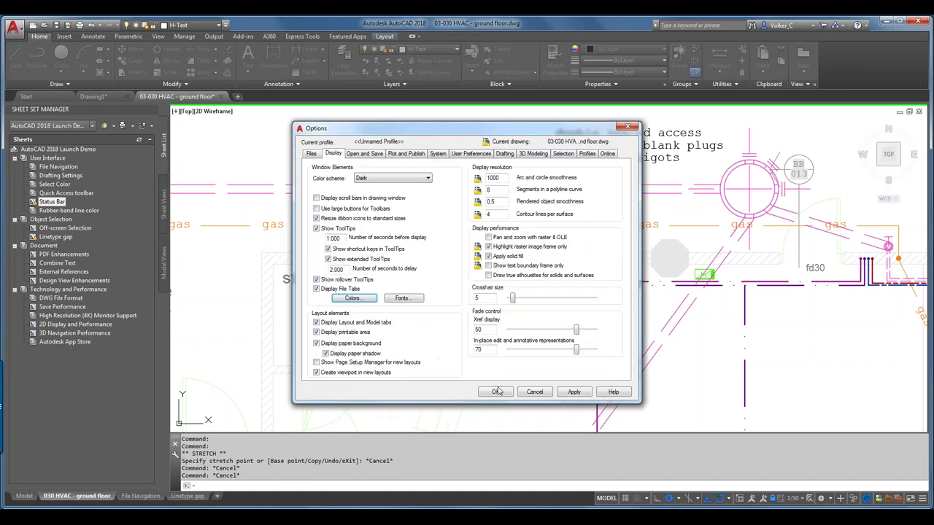
click(575, 394)
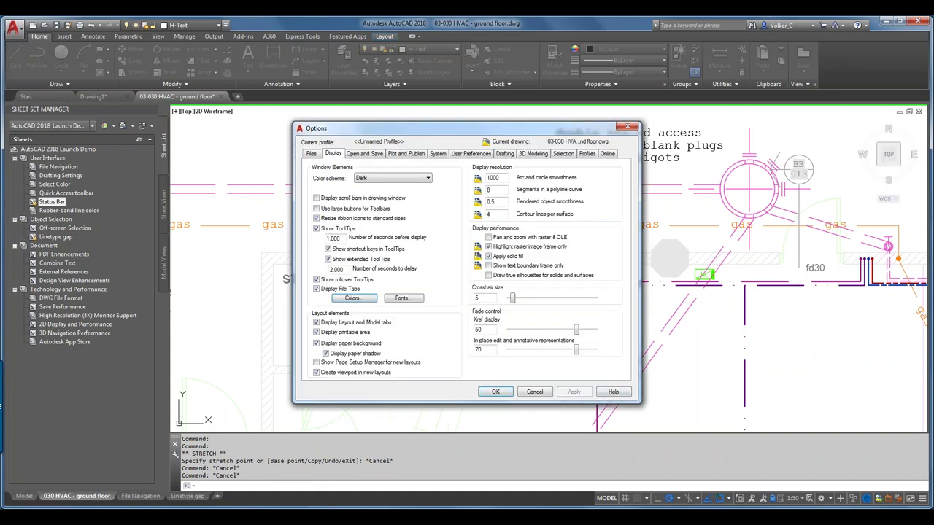
Step: Confirm Options, then grip-stretch the access chamber note in the layout and cancel it
click(497, 394)
click(740, 165)
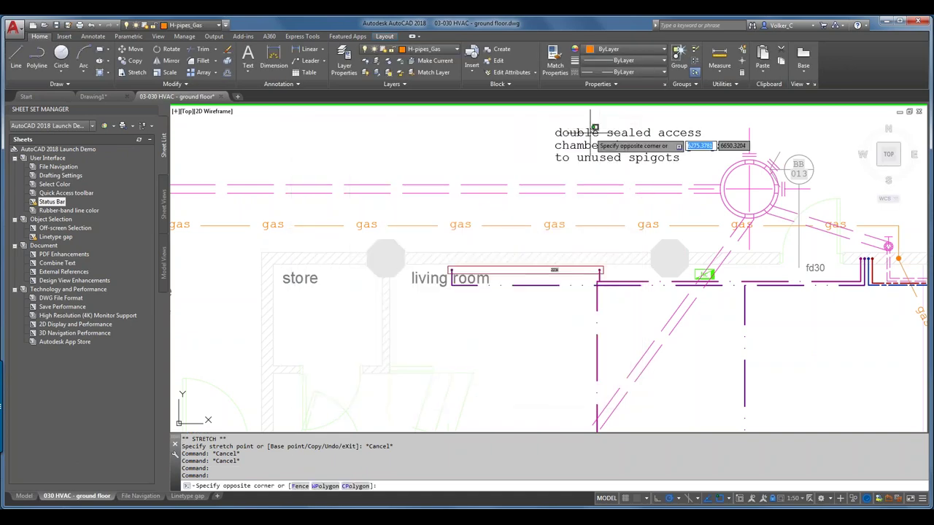
click(544, 106)
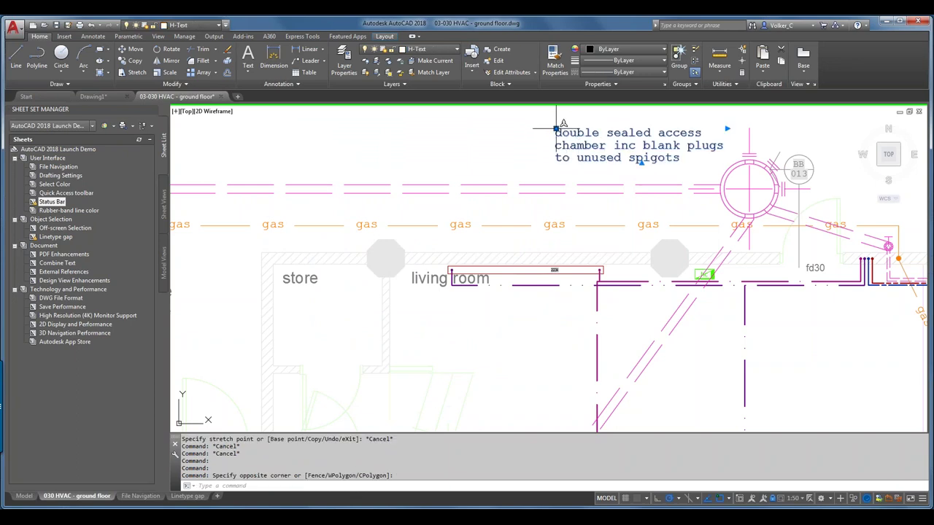
click(556, 128)
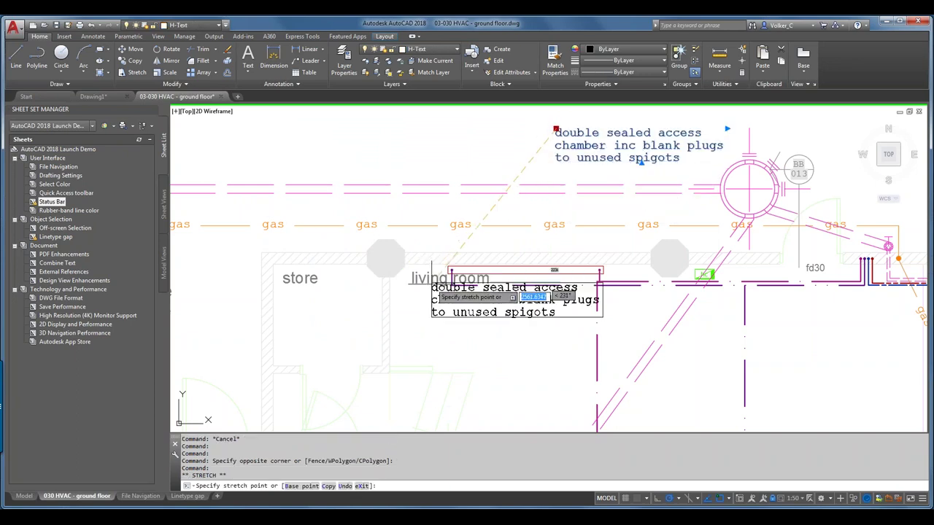
key(Escape)
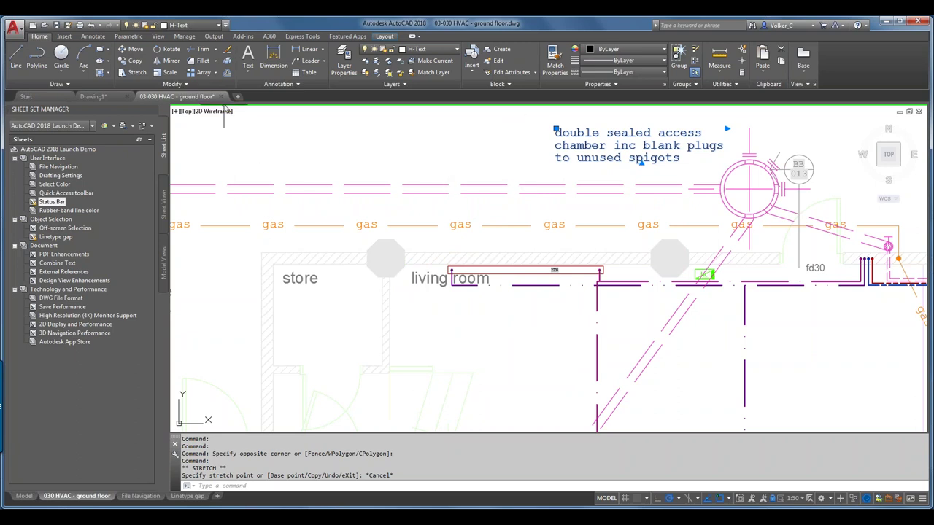
Step: In model space, grip-stretch the access chamber note and cancel, leaving it in place
click(22, 496)
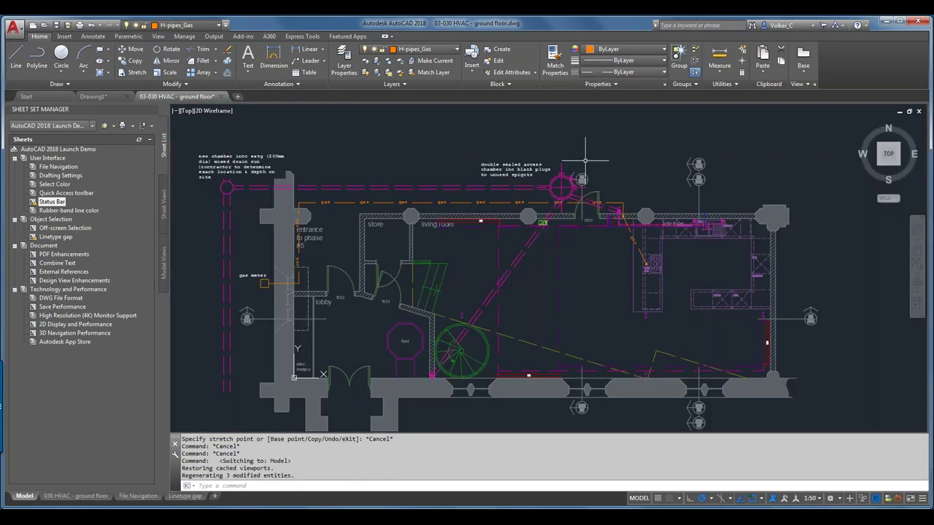
click(485, 163)
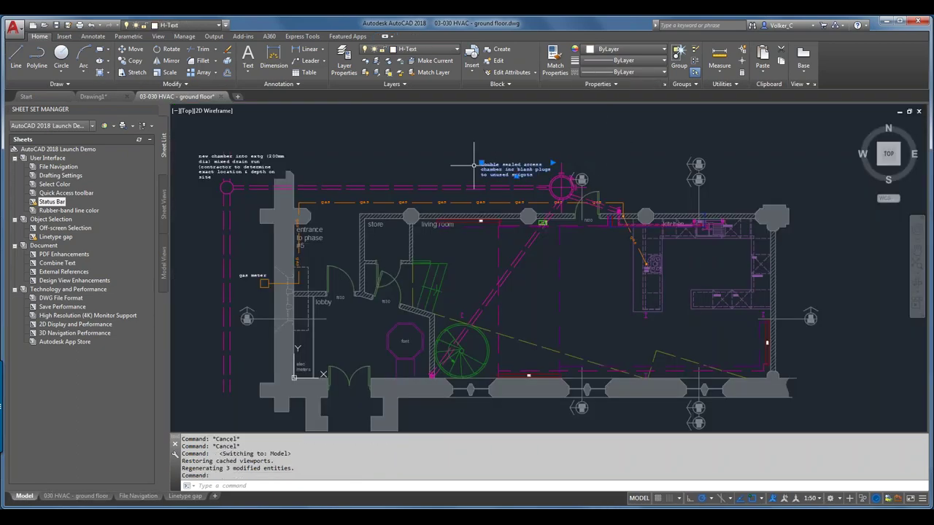
click(482, 163)
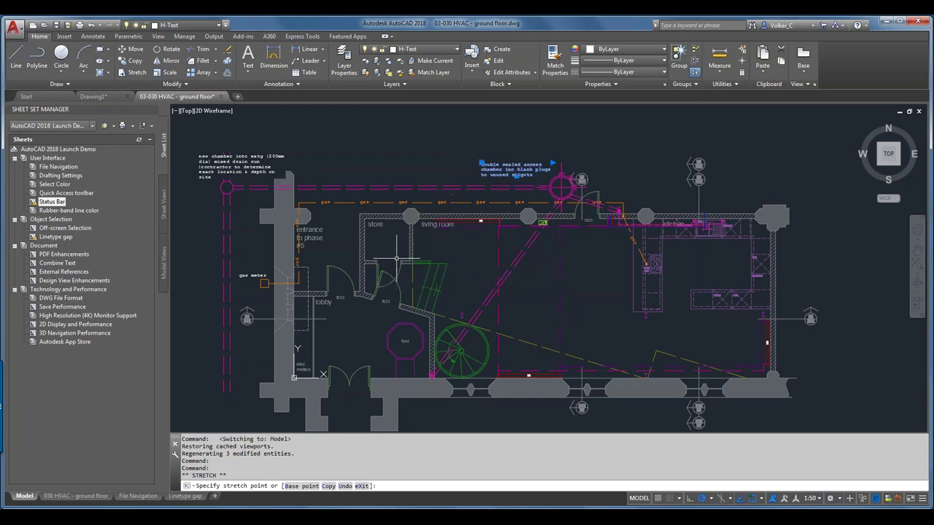
key(Escape)
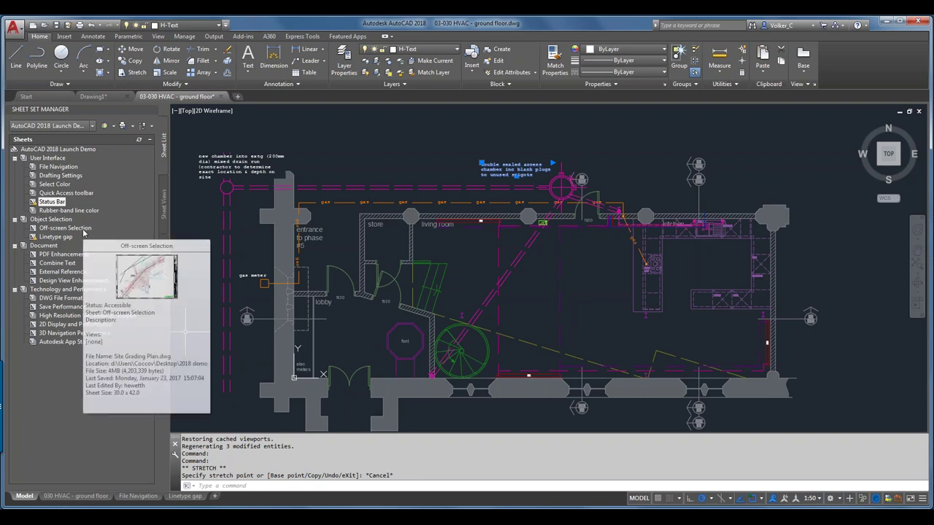
Step: Open the Off-screen Selection sheet's Site Grading Plan in model space and frame the site
double_click(83, 229)
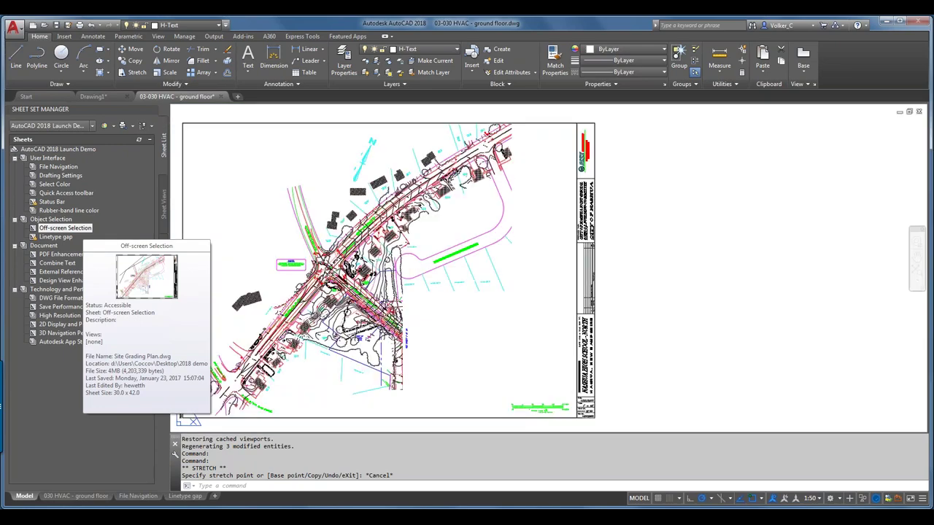
click(23, 496)
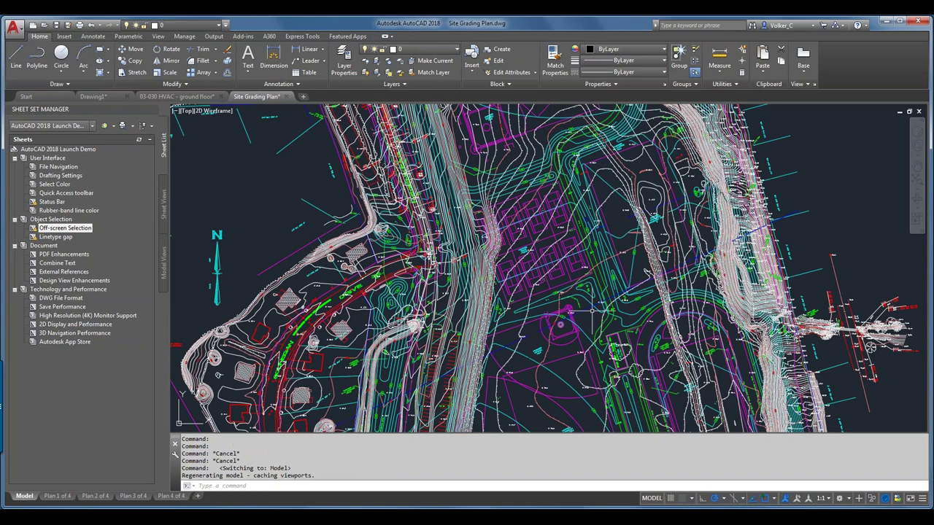
scroll(852, 312, up, 3)
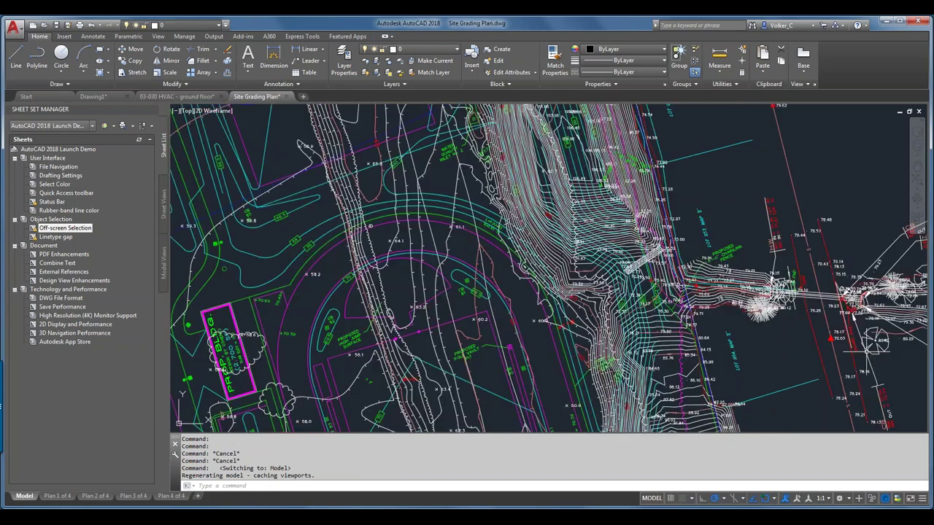
scroll(839, 292, up, 4)
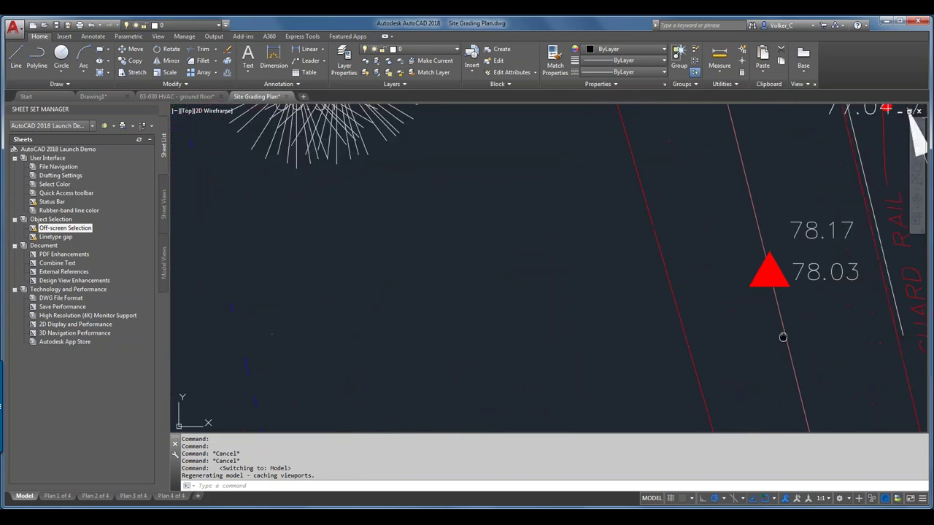
scroll(730, 350, down, 2)
mouse_move(726, 357)
middle_down()
mouse_move(559, 456)
mouse_move(337, 457)
middle_up()
scroll(529, 316, down, 2)
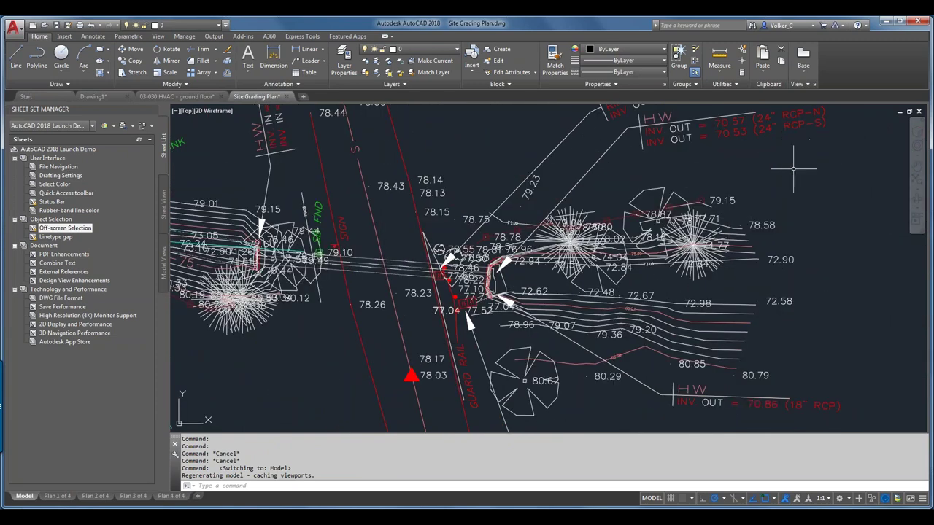
Step: Draw a crossing window that extends off-screen while panning, then zoom out to the whole site
click(826, 166)
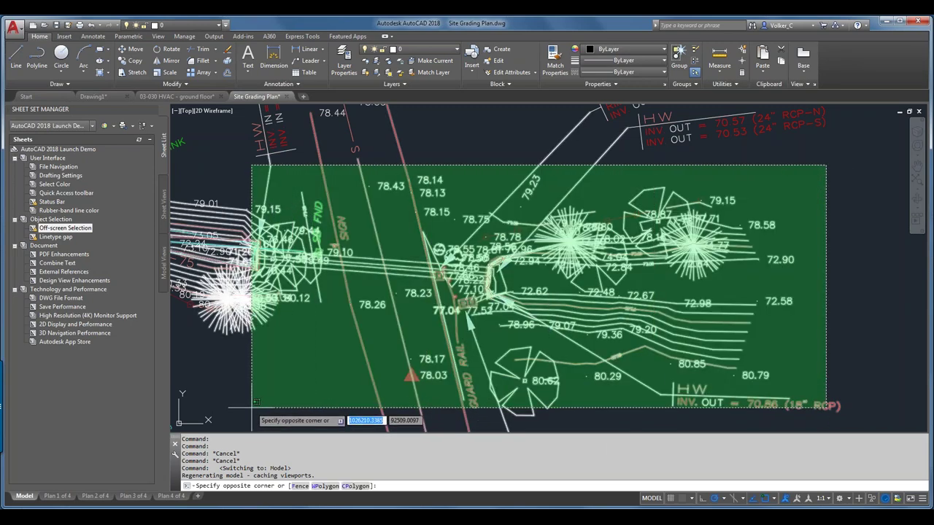
middle_drag(255, 401, 875, 378)
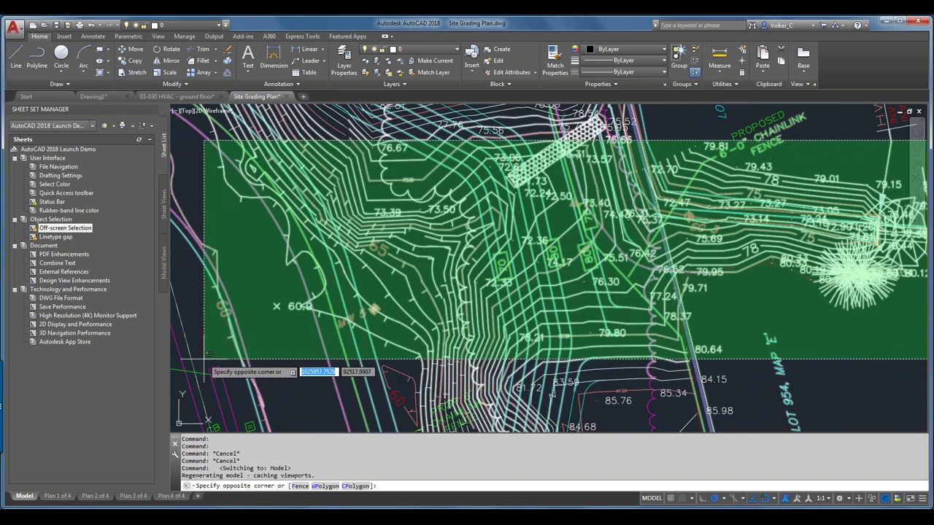
middle_drag(208, 354, 735, 374)
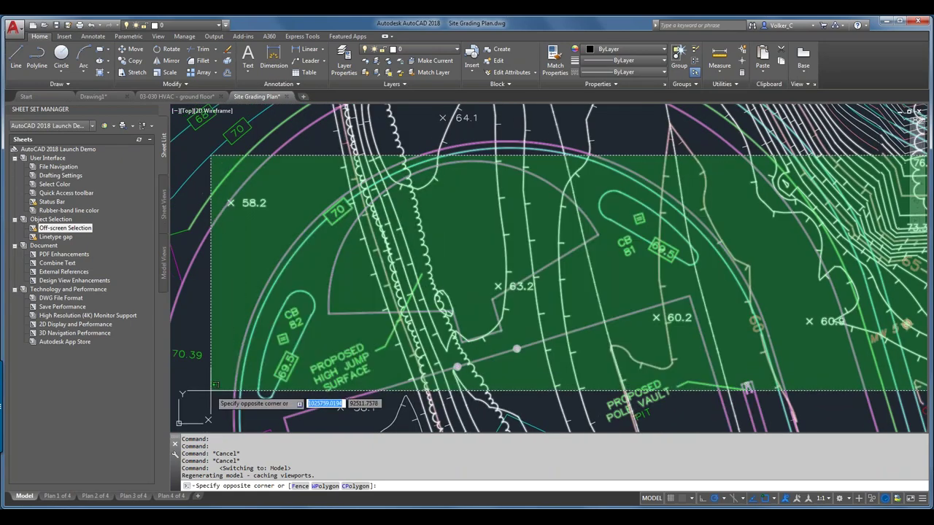
click(225, 396)
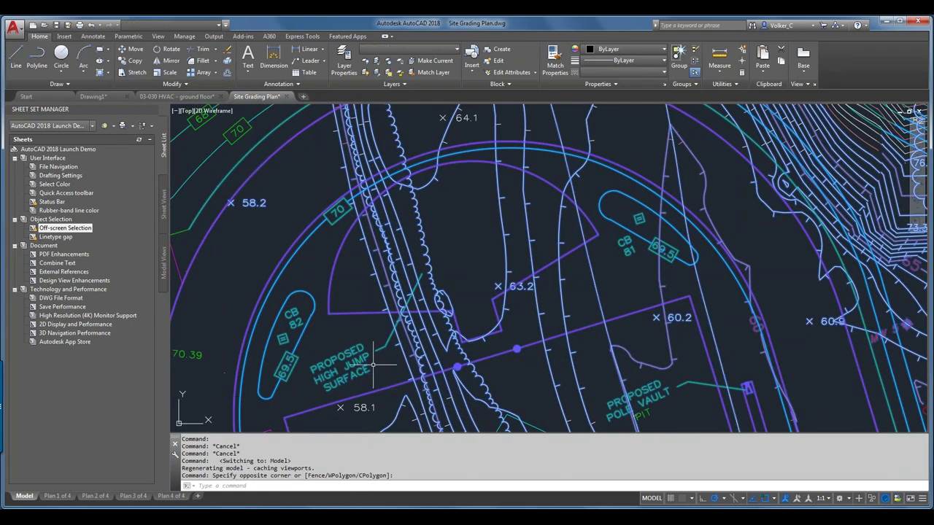
scroll(566, 277, down, 2)
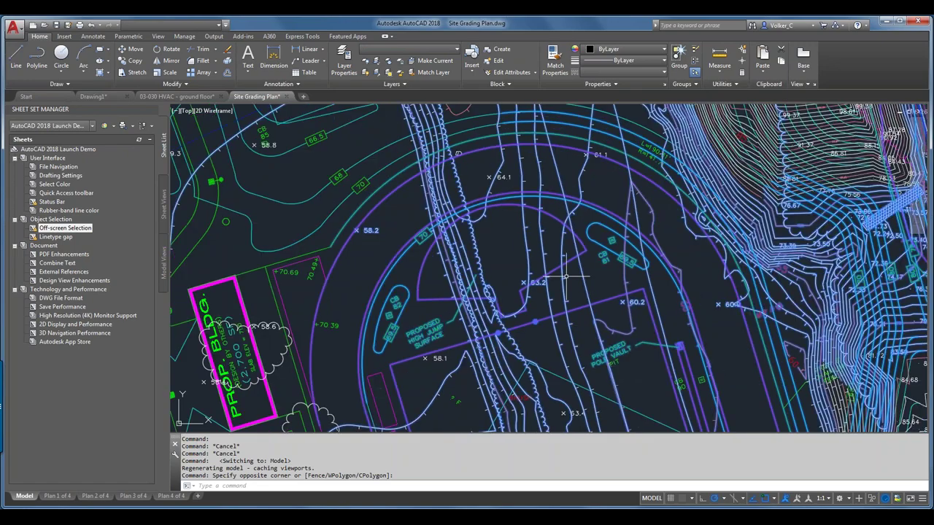
scroll(566, 276, down, 5)
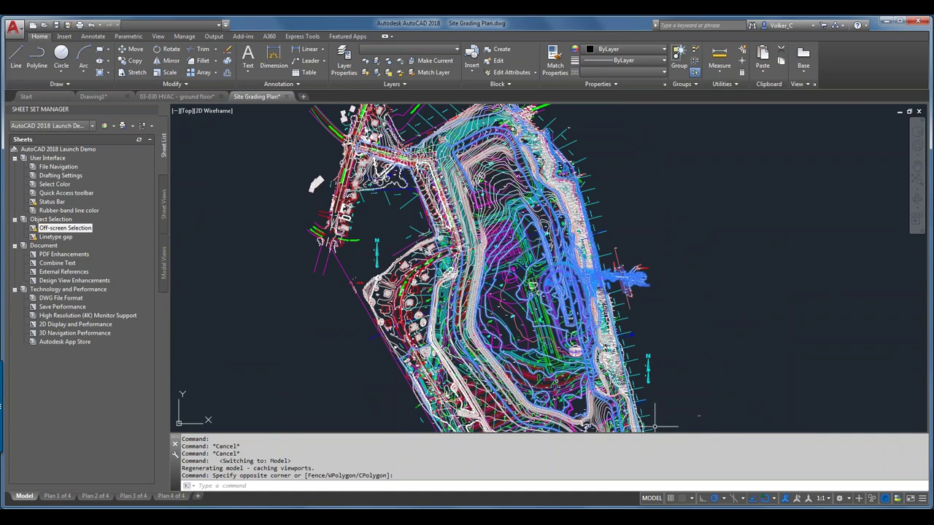
Step: Check that SELECTIONOFFSCREEN is currently 1 and cancel without changing it
click(623, 484)
text(selection)
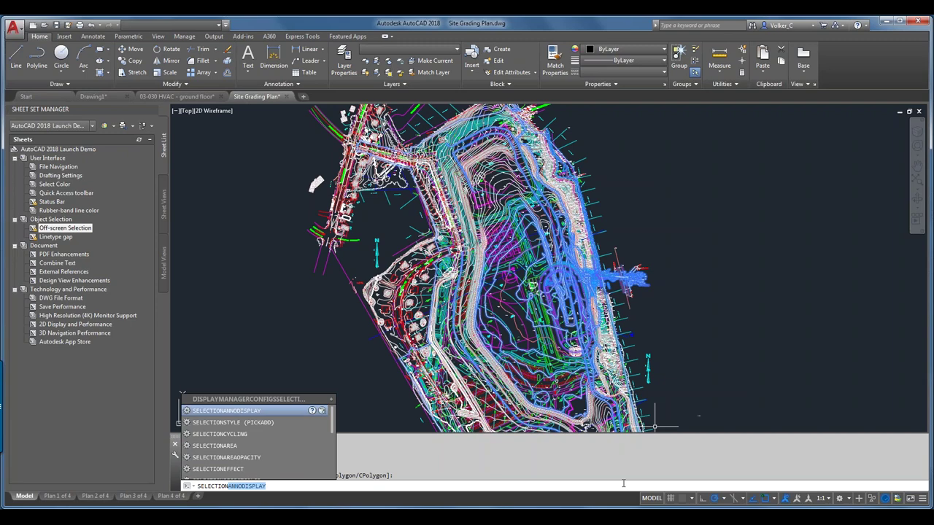
key(BackSpace)
key(BackSpace)
key(BackSpace)
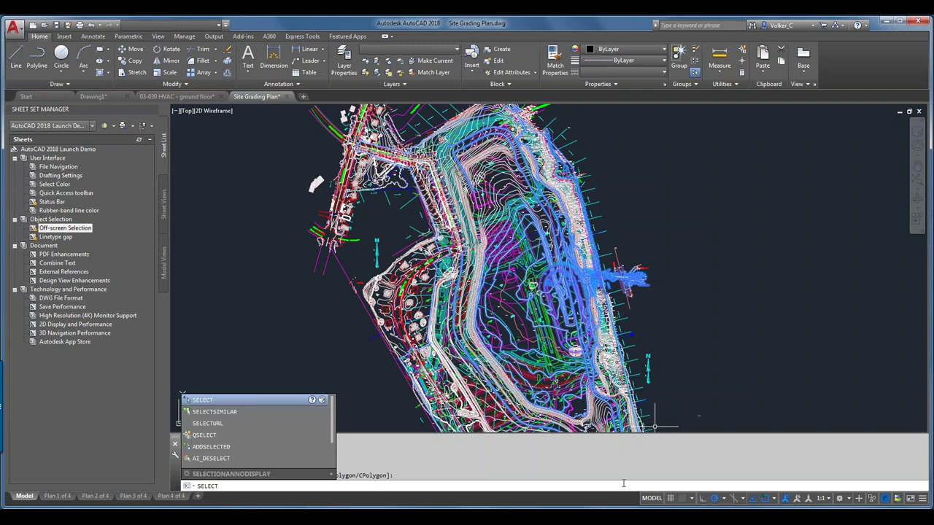
text(IOn)
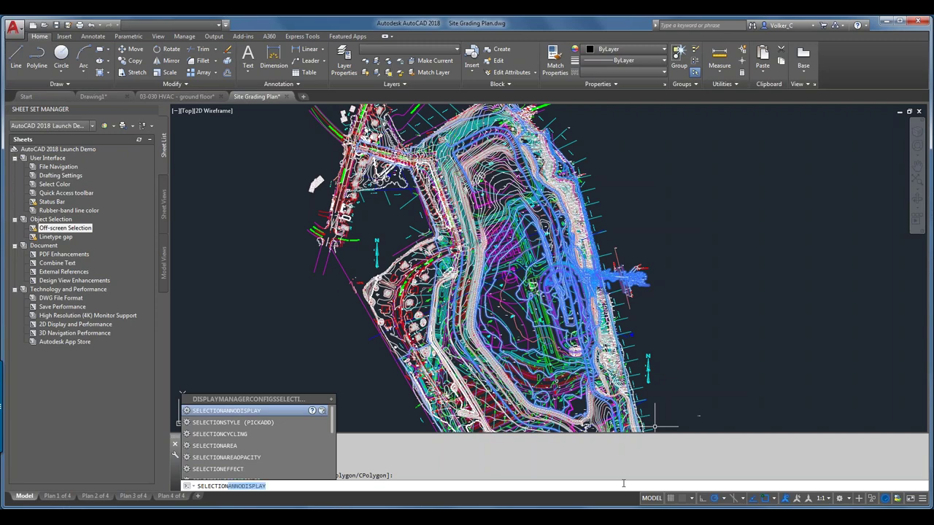
text(OFF)
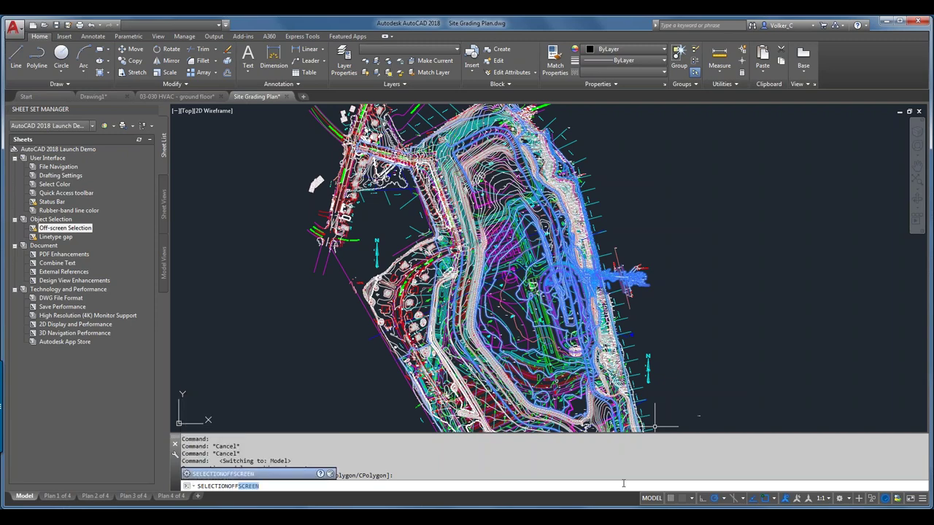
key(Return)
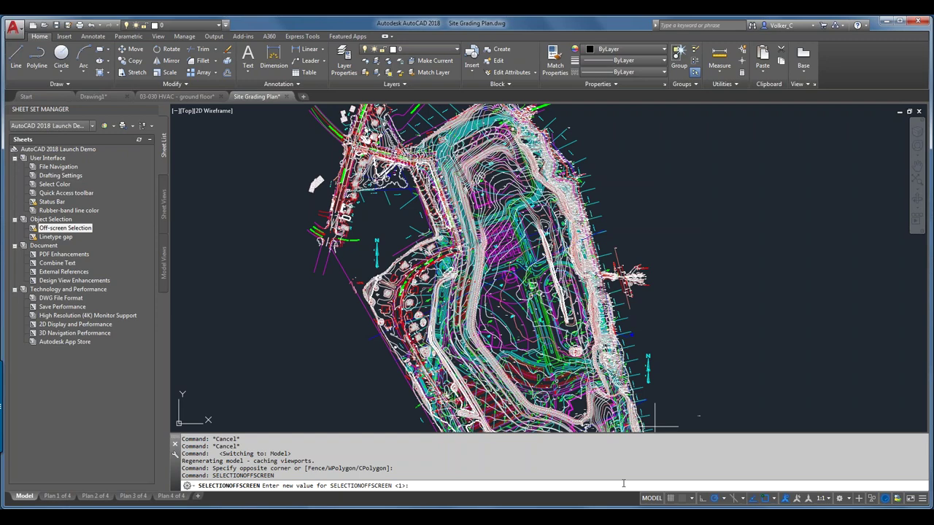
key(Escape)
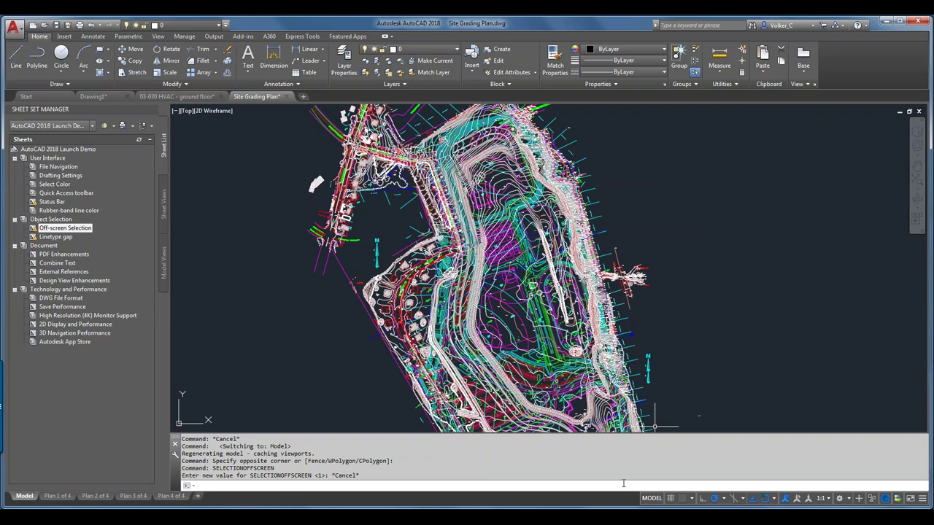
Step: Open the Linetype gap sheet in model space and zoom in on the gas polyline by the octagonal column
double_click(55, 237)
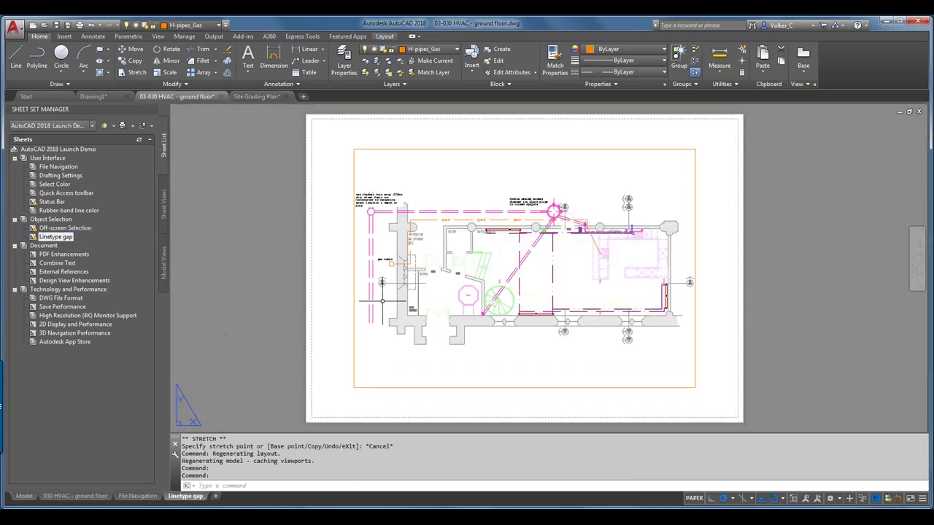
click(24, 496)
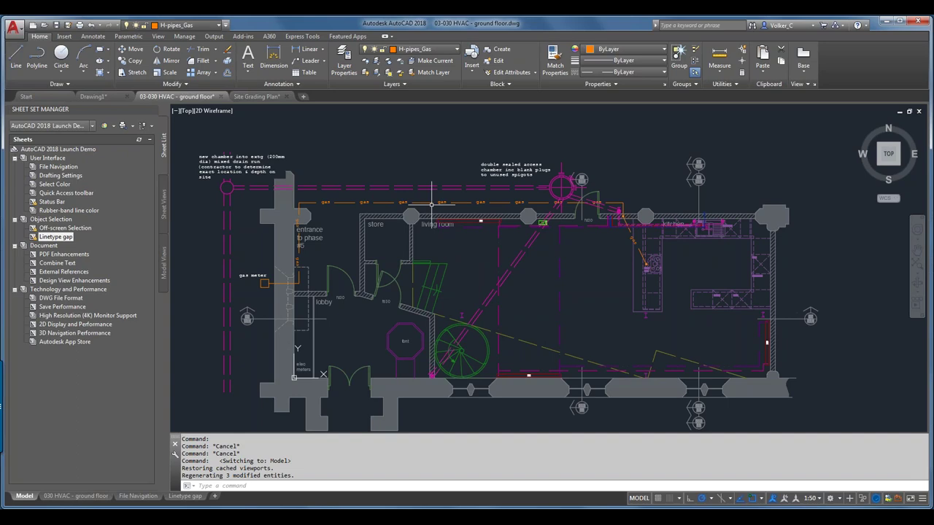
scroll(431, 202, up, 4)
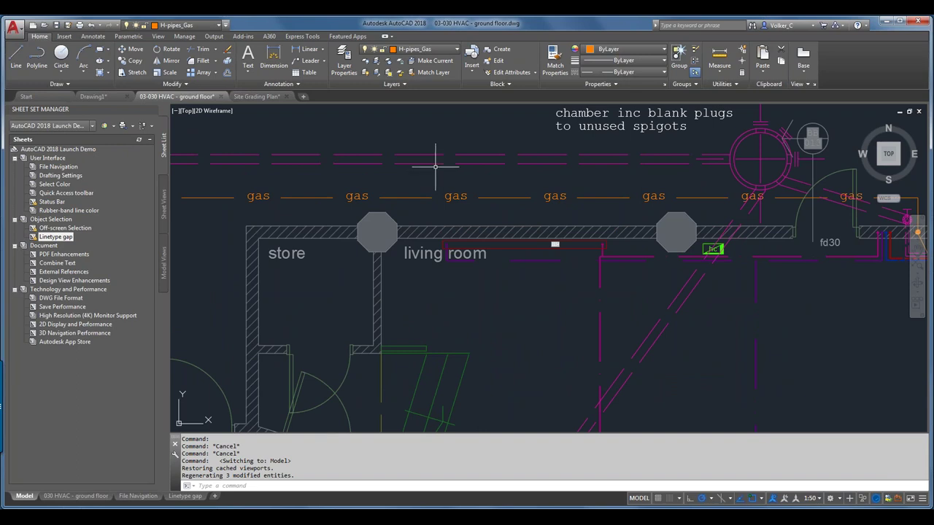
scroll(431, 188, up, 2)
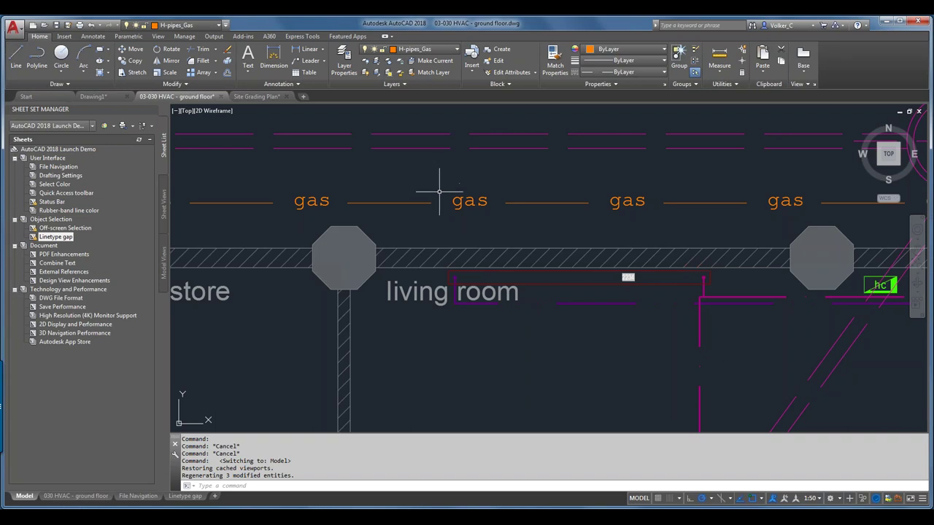
mouse_move(466, 196)
middle_drag(411, 179, 582, 201)
scroll(554, 207, up, 2)
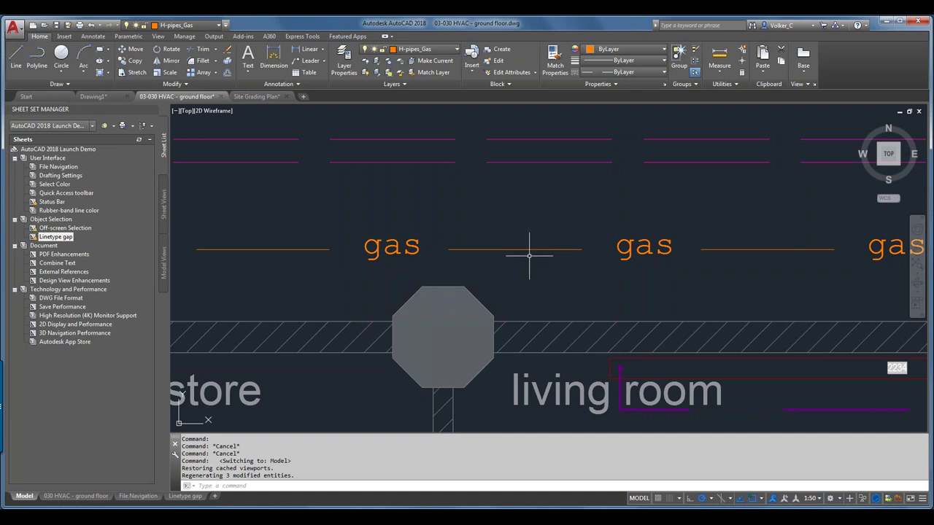
scroll(436, 263, up, 2)
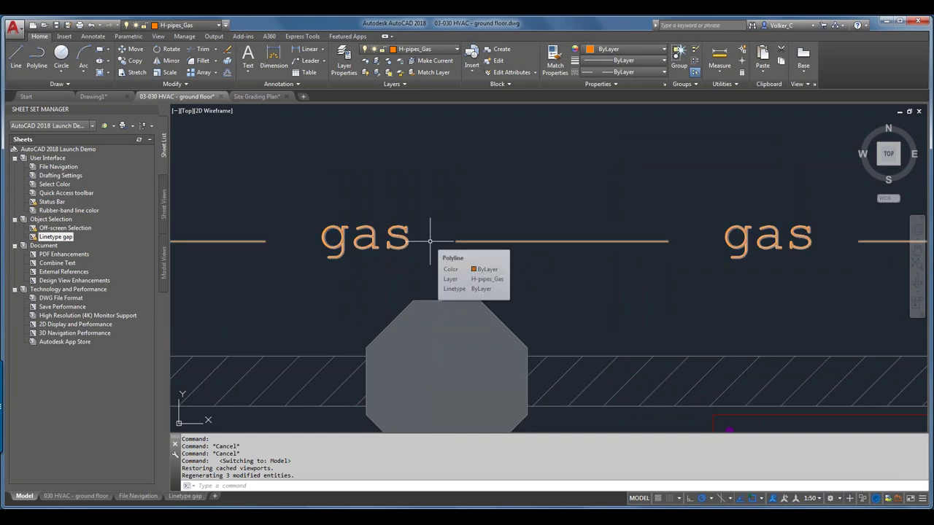
mouse_move(430, 240)
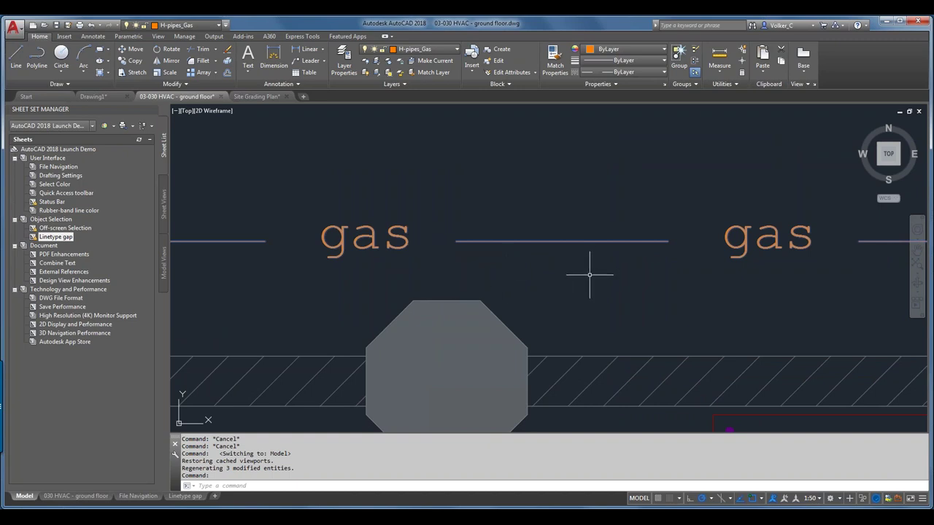
Step: Add a one-segment gas polyline with Add Selected, starting at a Nearest point on the gas line
right_click(435, 256)
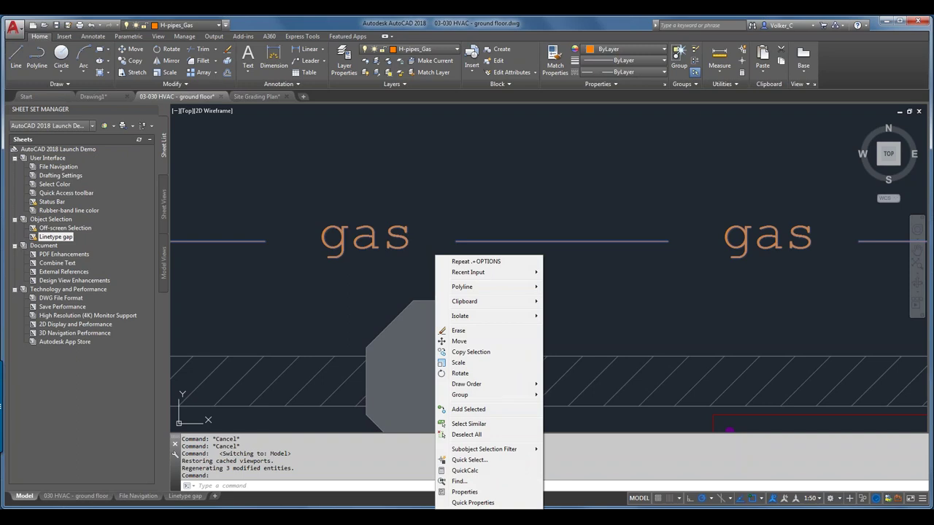
click(481, 410)
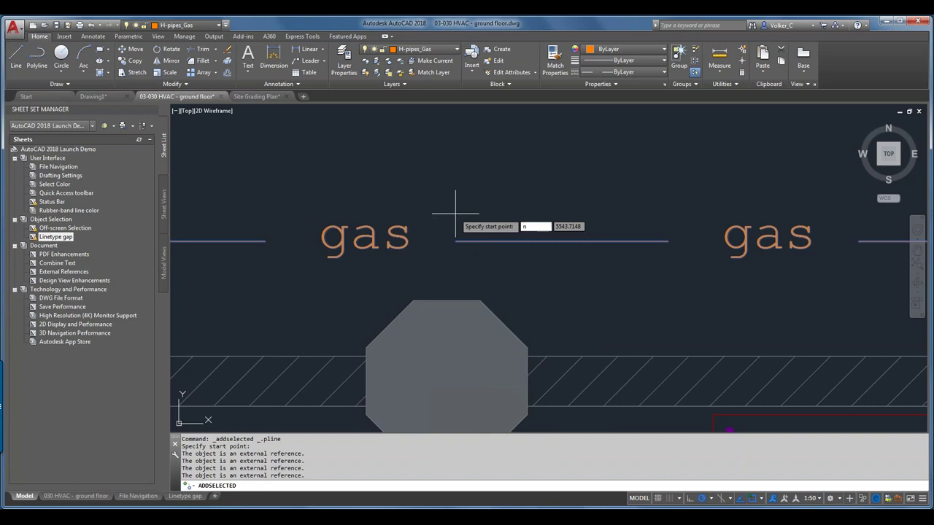
text(nea)
key(Return)
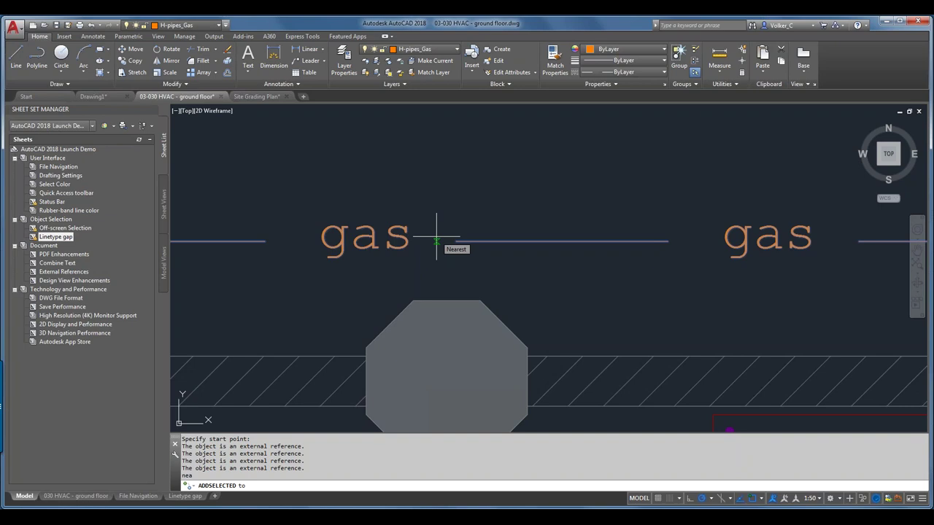
click(436, 241)
scroll(501, 151, down, 2)
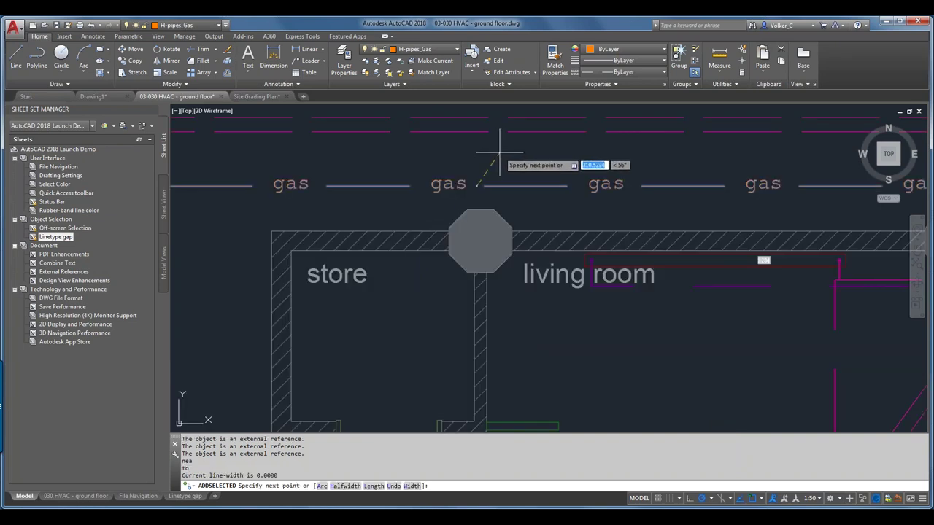
click(638, 150)
key(Escape)
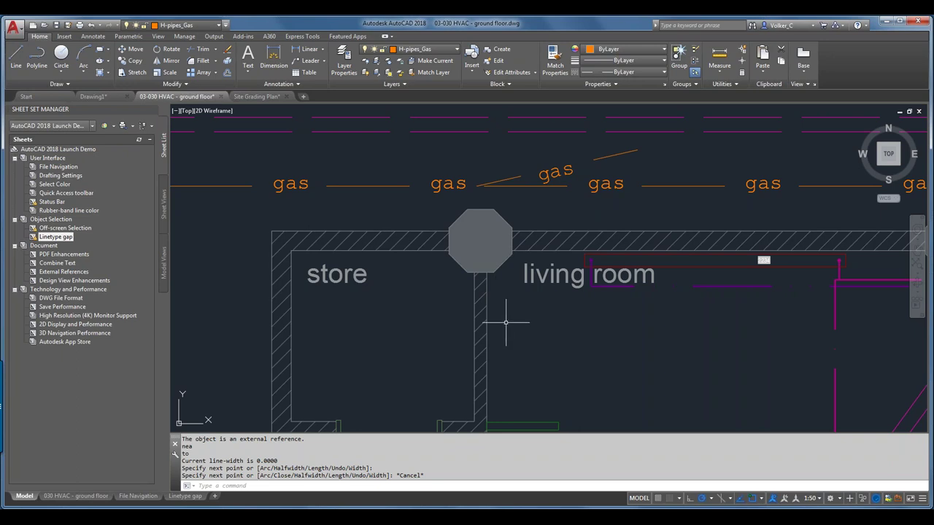
scroll(501, 317, down, 2)
middle_drag(473, 364, 496, 245)
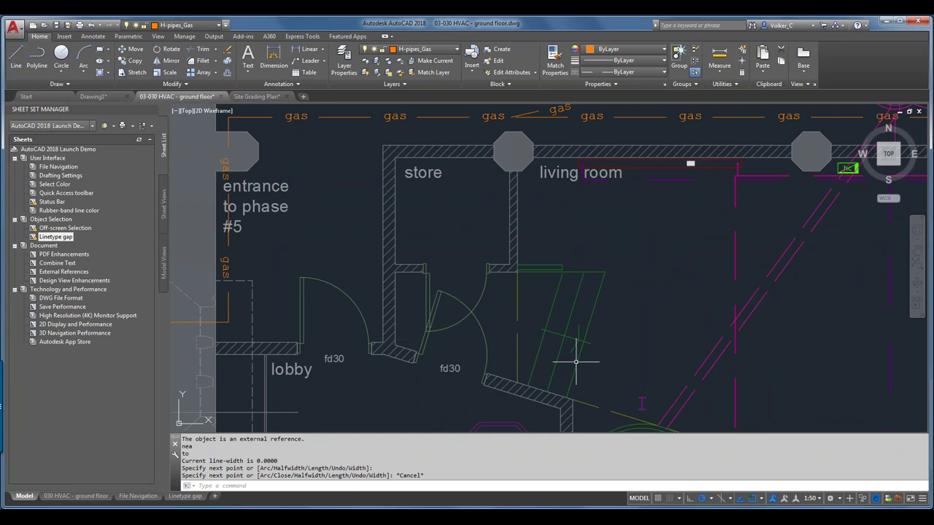
click(510, 486)
text(LTGAPSELECTION)
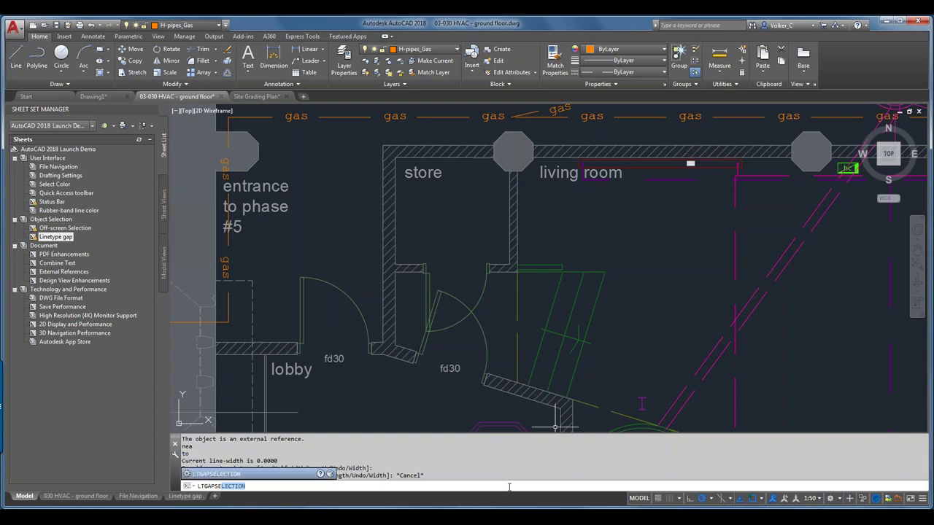
key(Return)
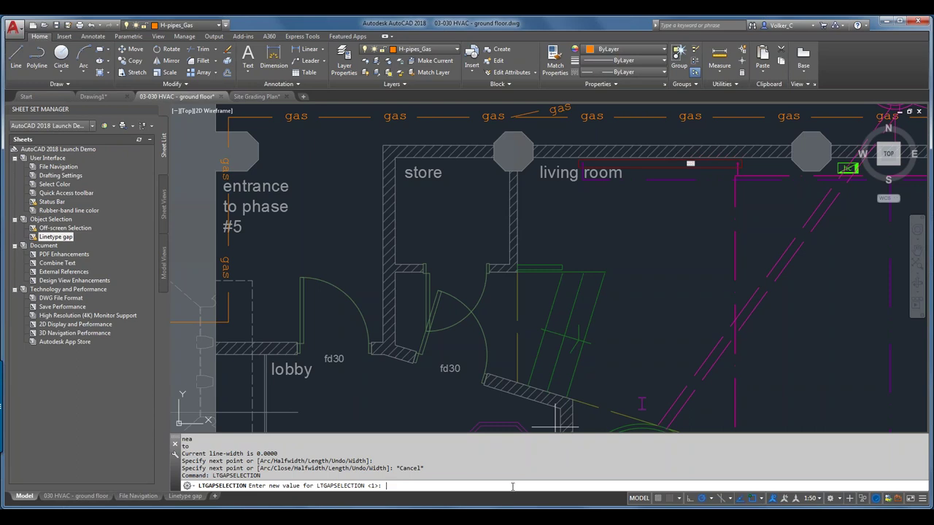
key(Escape)
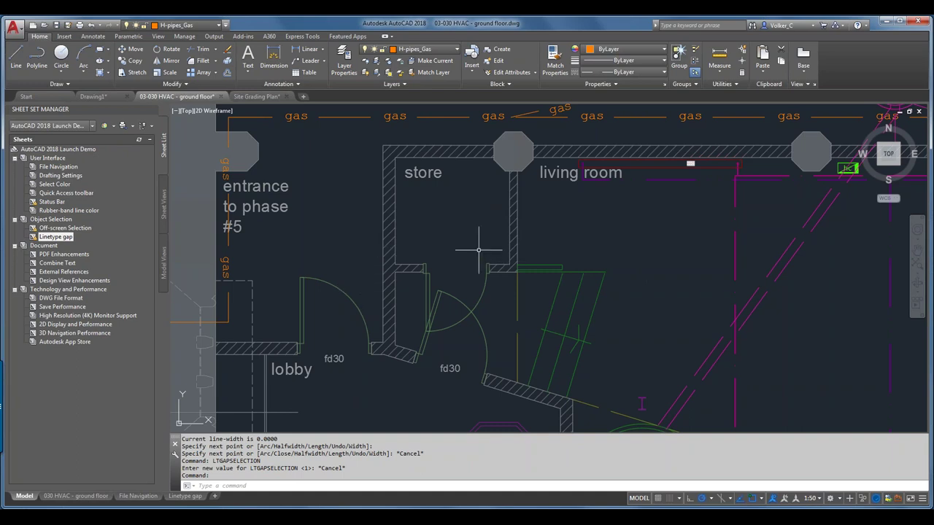
Step: Open the PDF Enhancements sheet's drawing in model space and turn off the grid
click(73, 255)
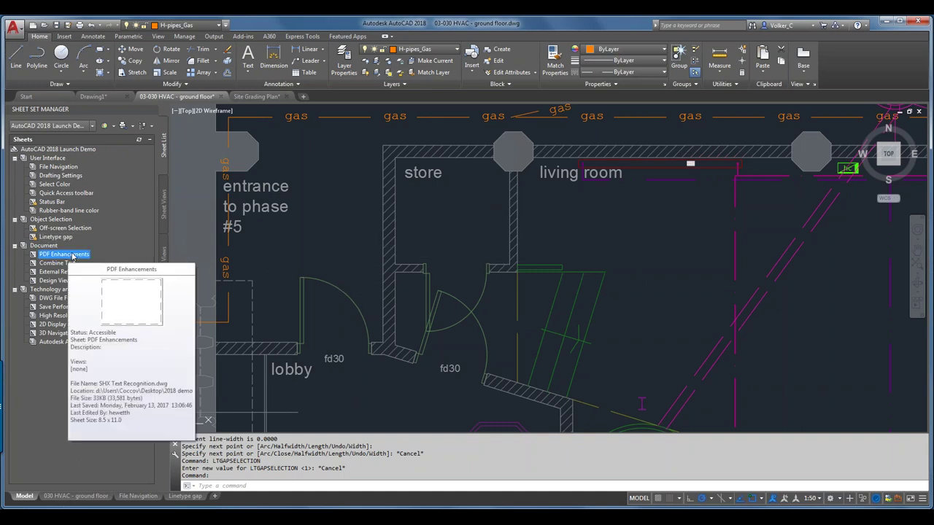
double_click(72, 255)
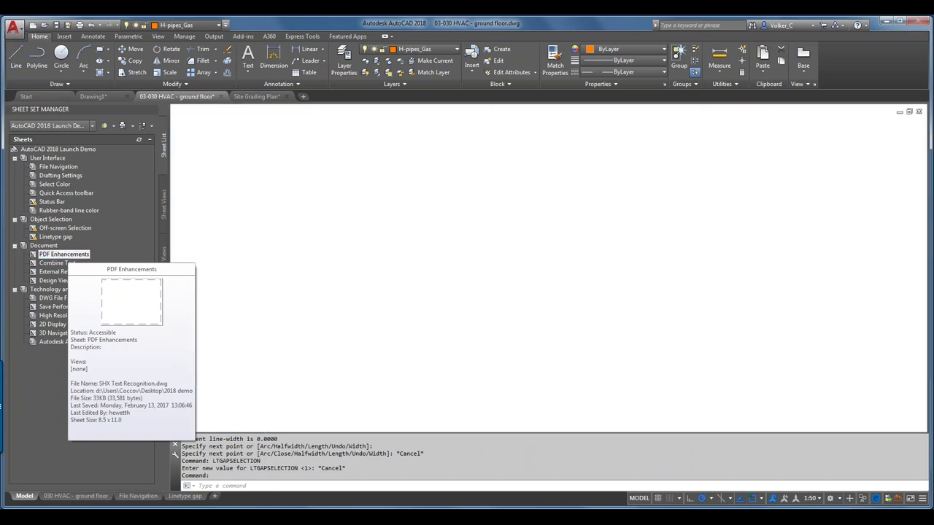
click(24, 496)
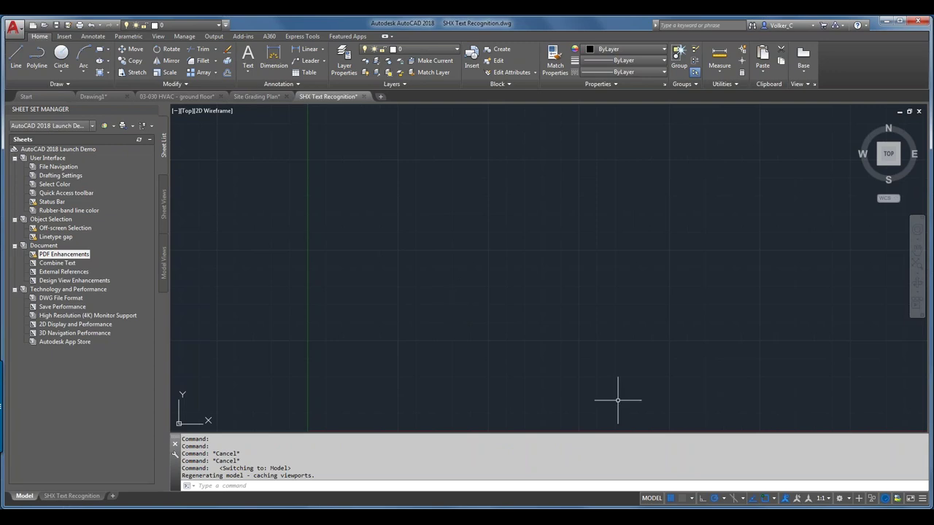
click(670, 498)
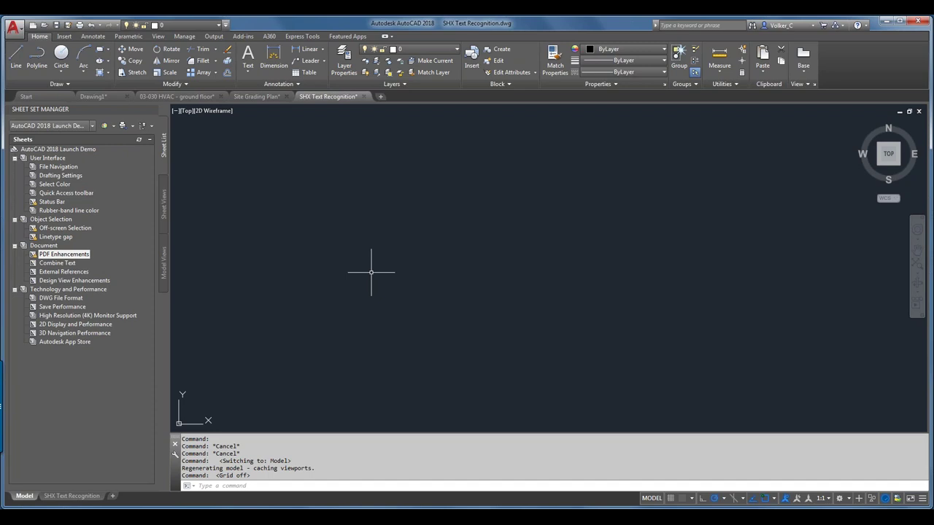
click(61, 37)
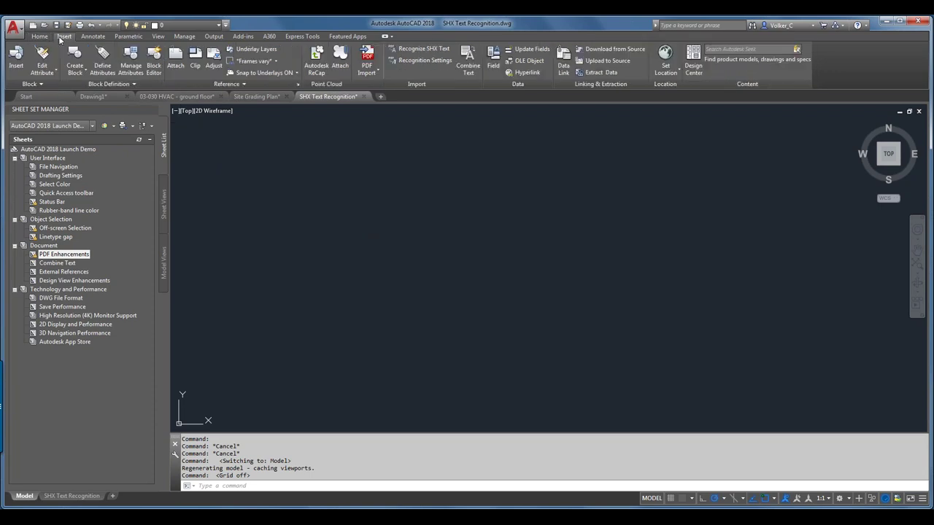
Step: Start PDF Import and open Mountview Cabin.pdf from the 2018 demo folder
click(373, 52)
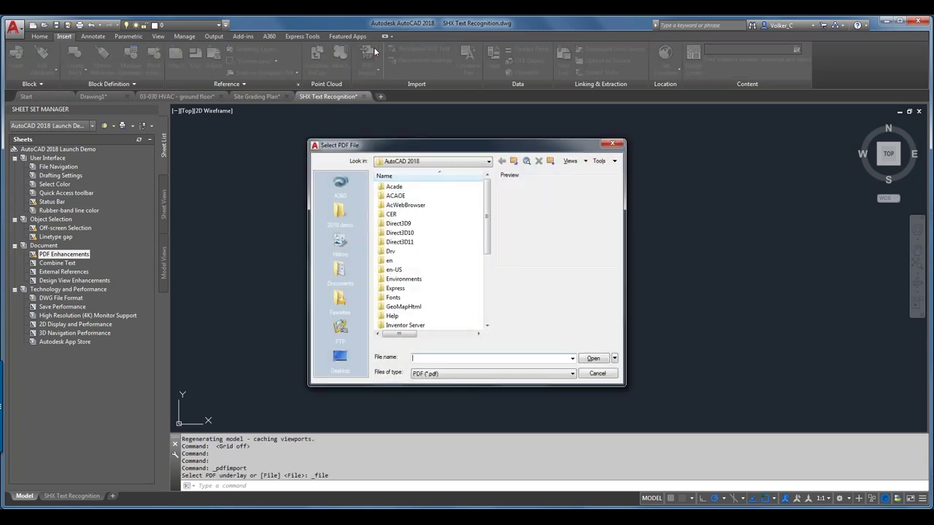
click(342, 210)
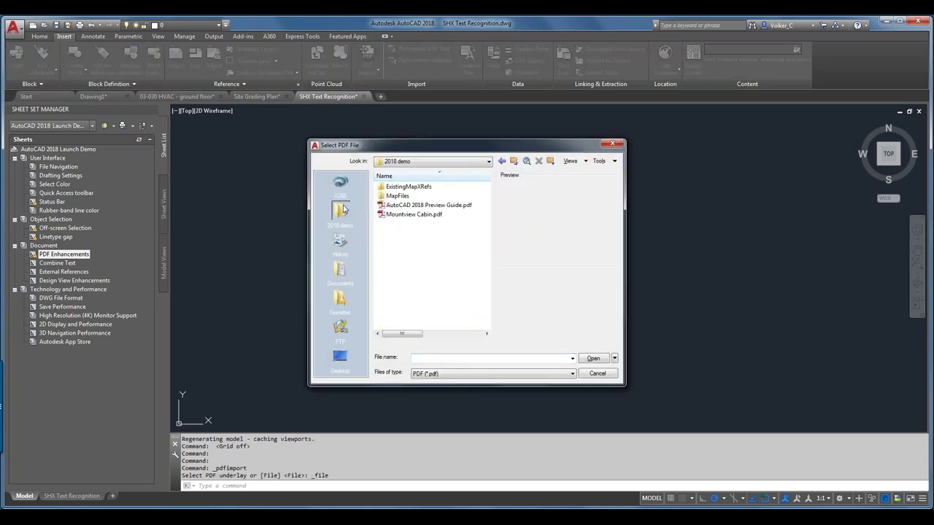
click(409, 215)
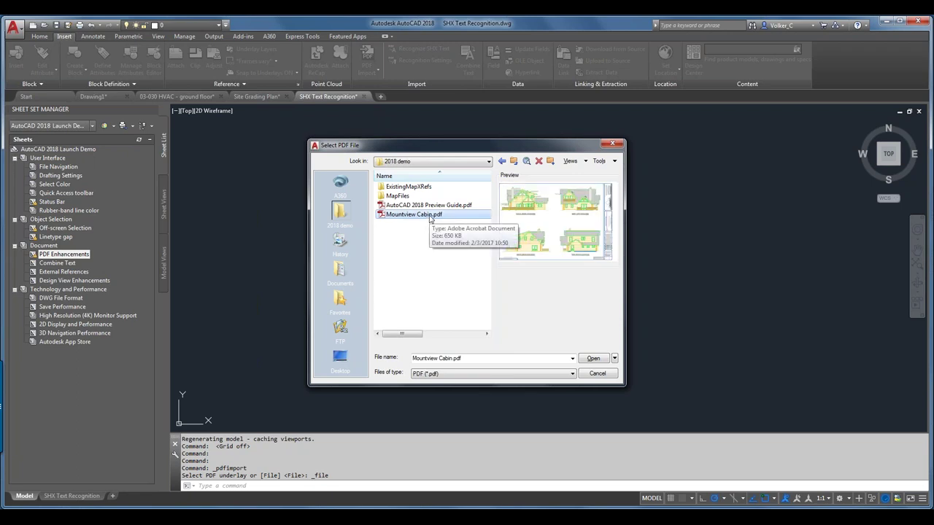
double_click(429, 215)
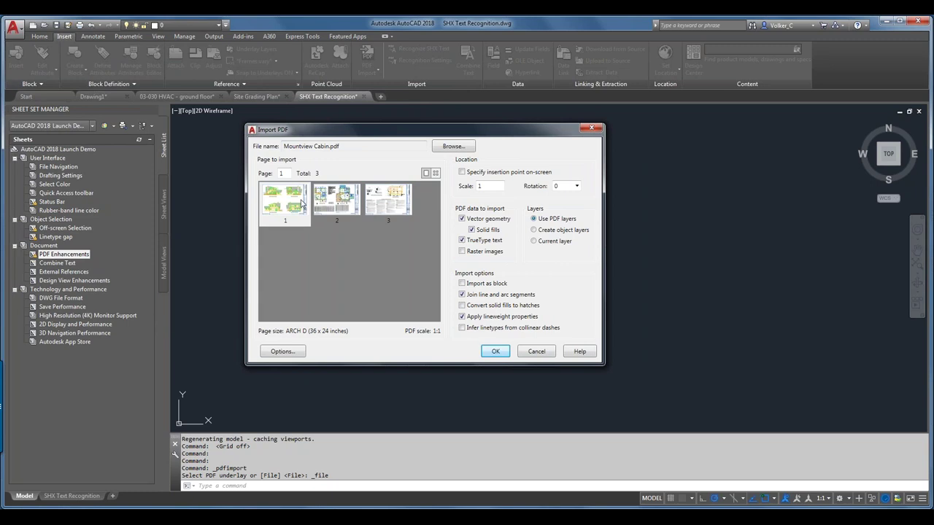
Step: Choose page 2 of Mountview Cabin.pdf and check the PDF Images import location in Options
click(341, 199)
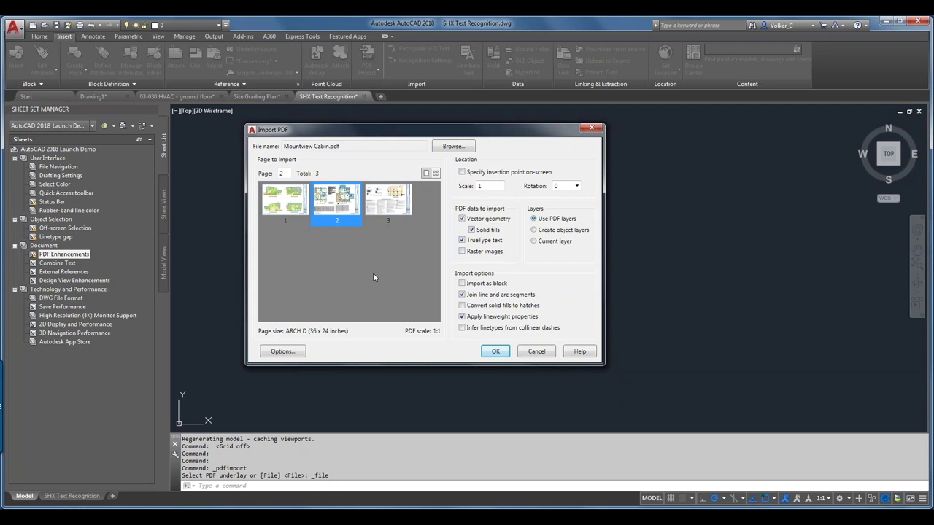
click(281, 352)
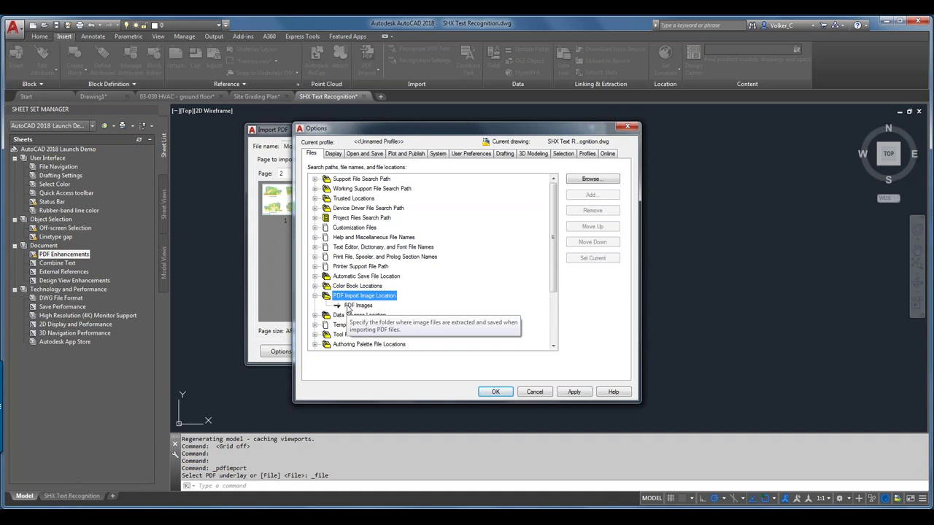
click(348, 306)
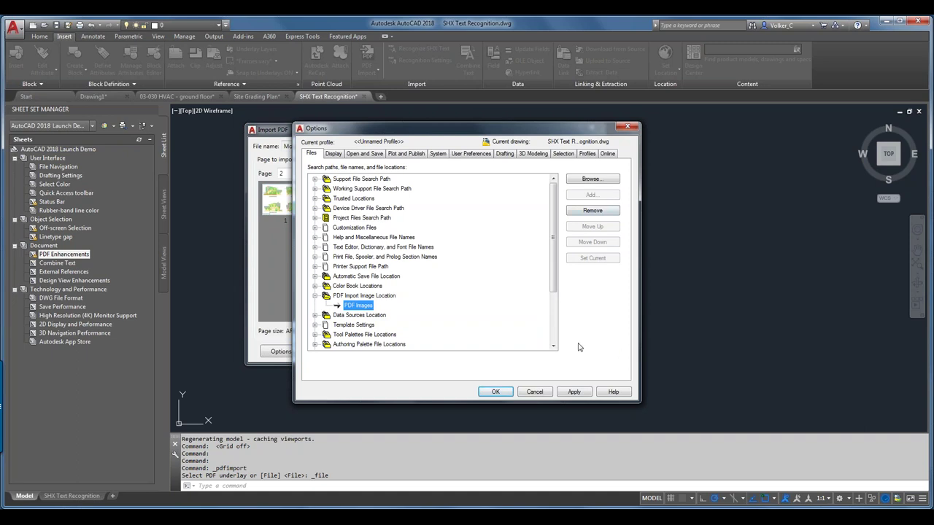
Step: Import page 2 of Mountview Cabin.pdf with the insertion point at 0,0
click(543, 395)
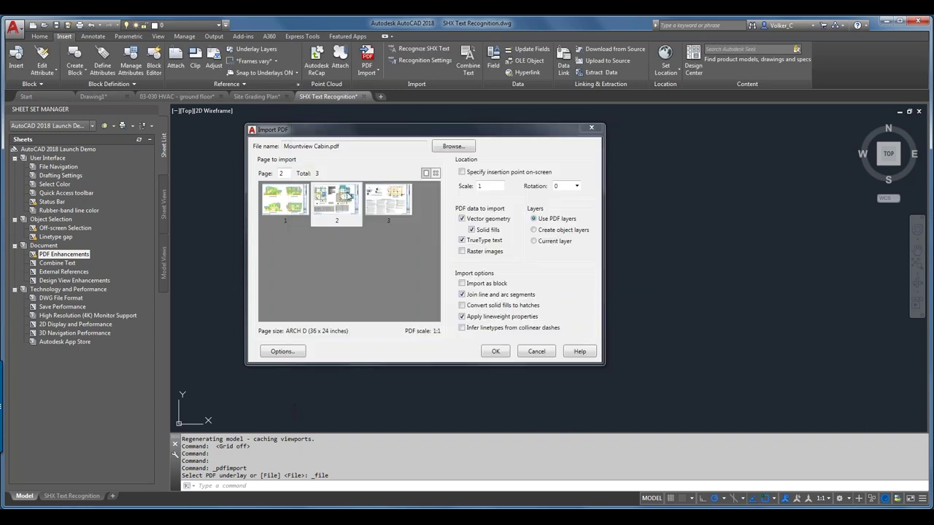
click(349, 195)
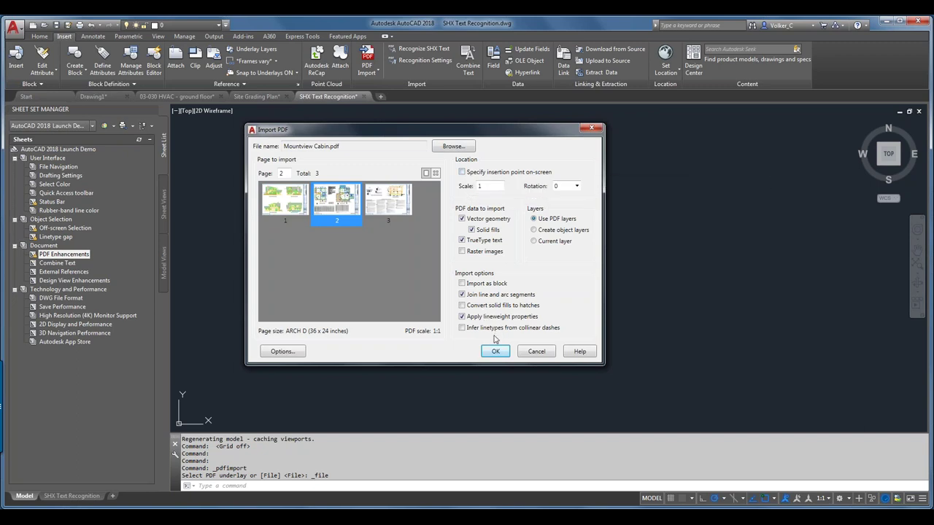
click(464, 174)
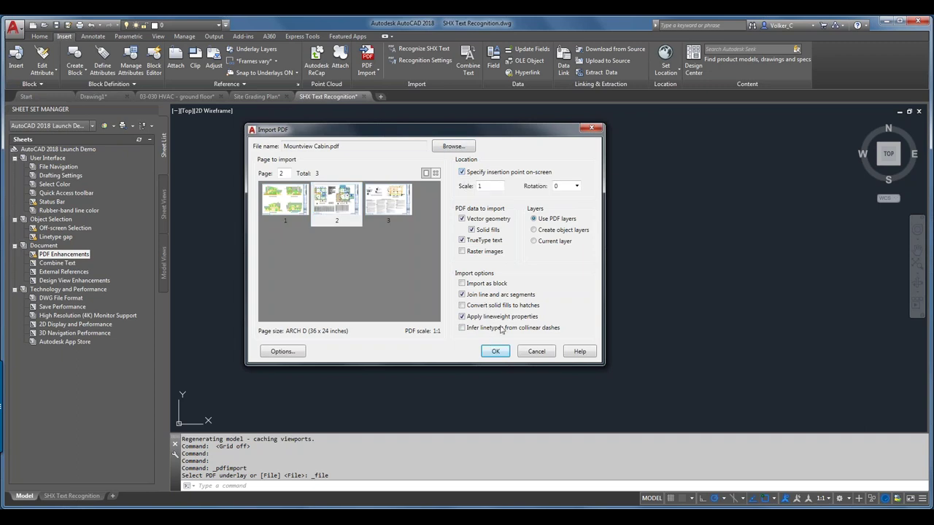
click(494, 352)
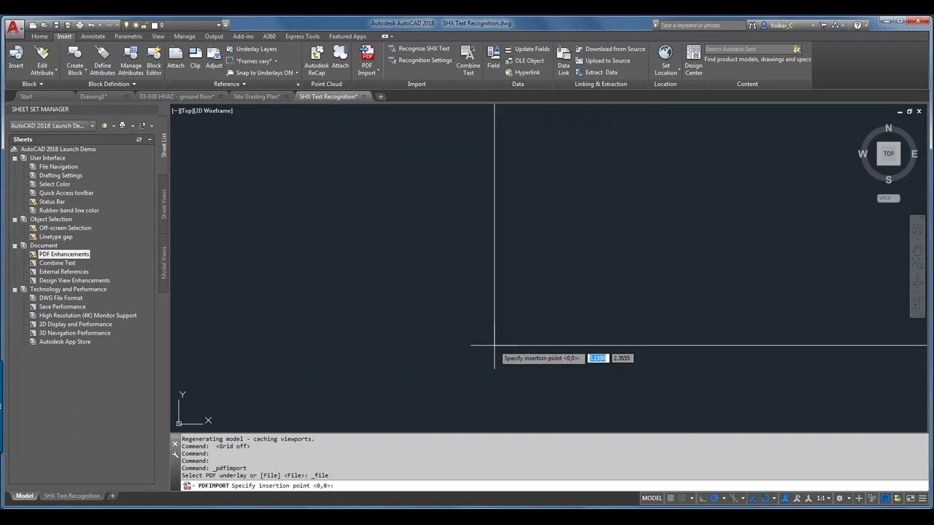
text(0)
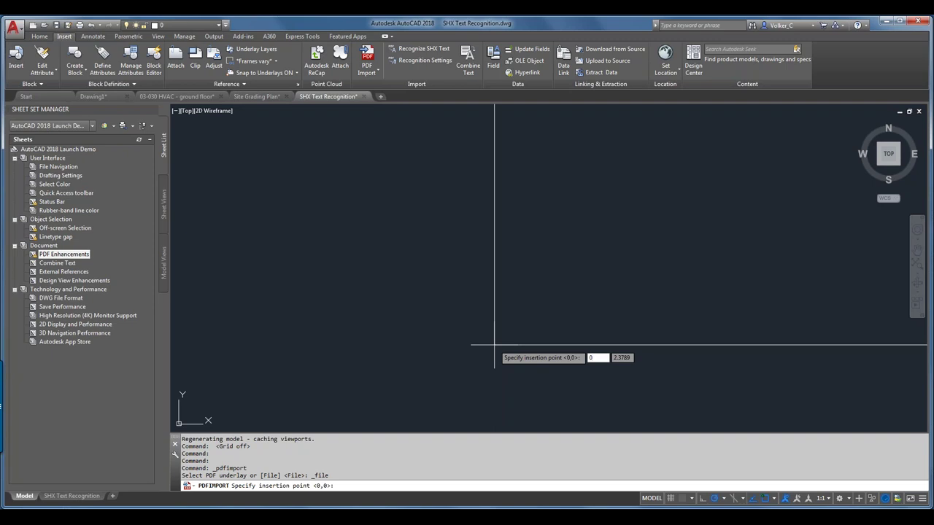
key(Tab)
text(0)
key(Return)
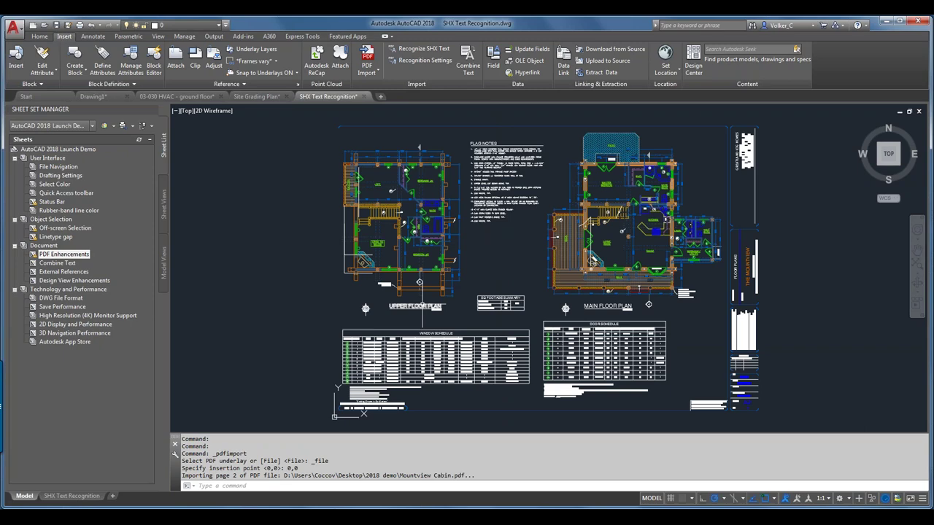
Step: Select strokes of the T and E in DIAMETER to show they are separate lines
scroll(423, 305, up, 4)
click(428, 312)
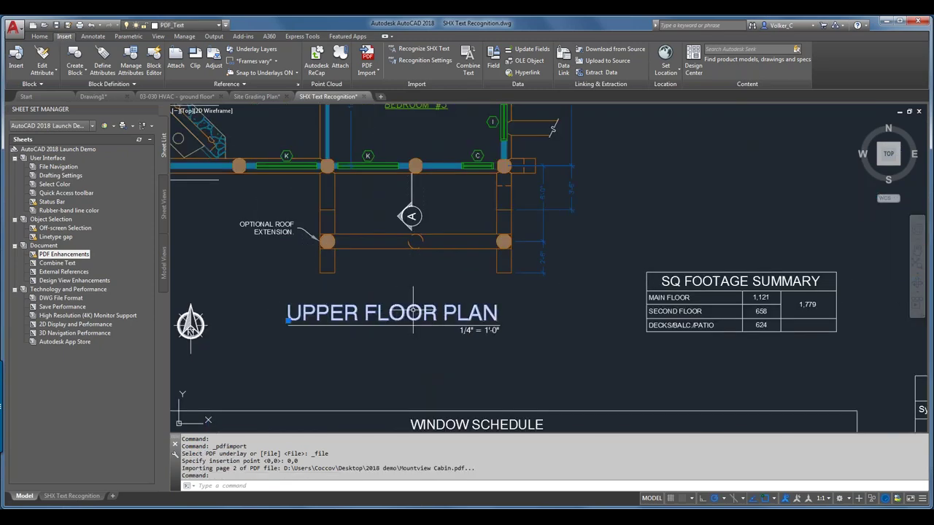
scroll(422, 305, down, 4)
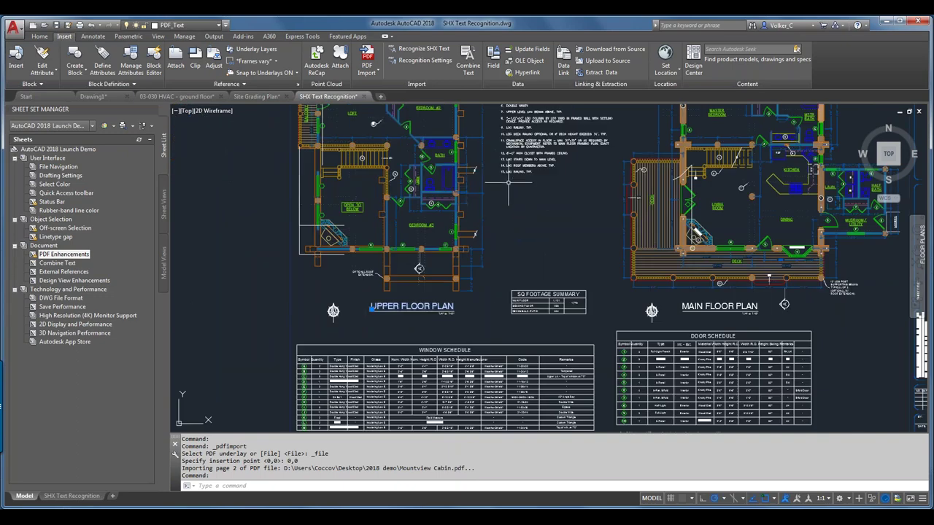
scroll(511, 181, up, 5)
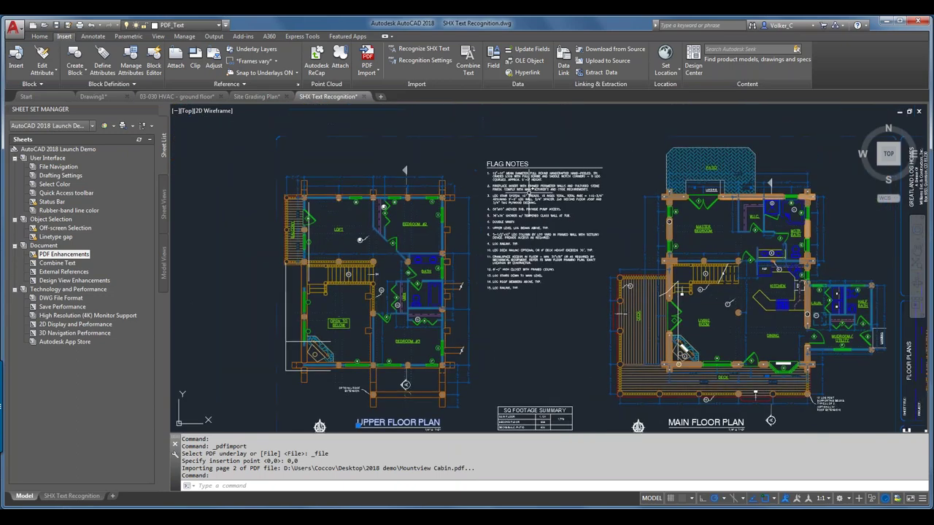
scroll(501, 154, up, 8)
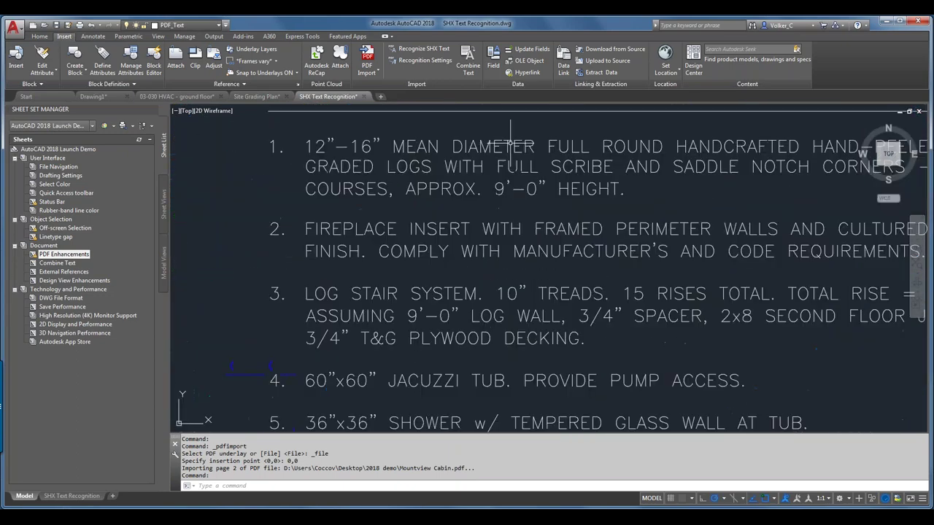
click(497, 152)
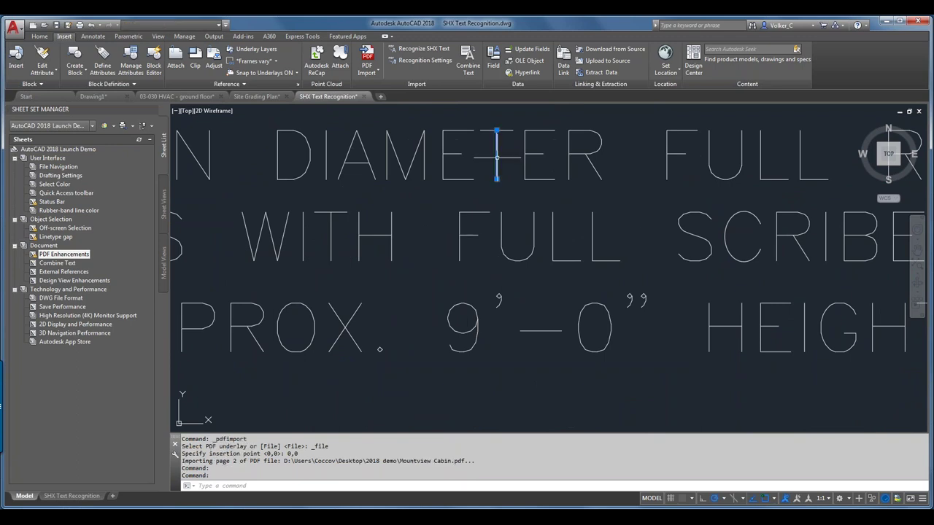
click(536, 179)
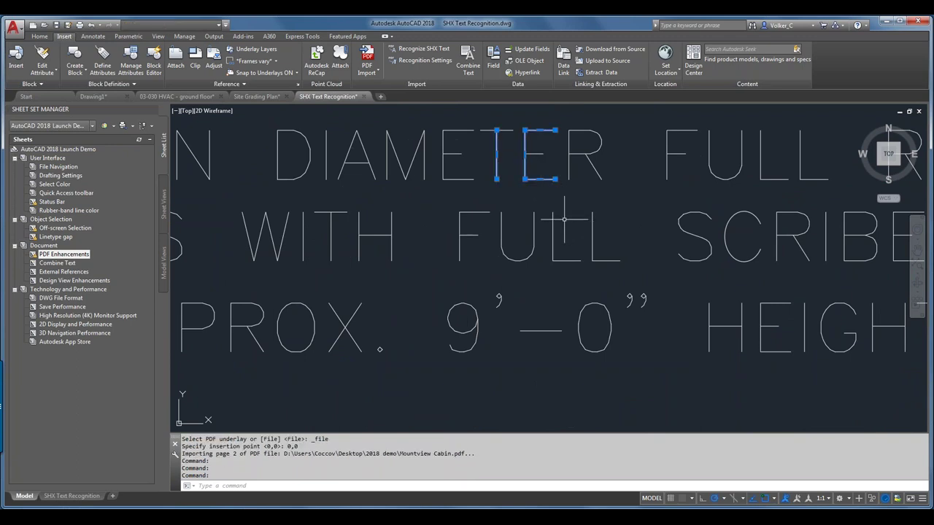
key(Escape)
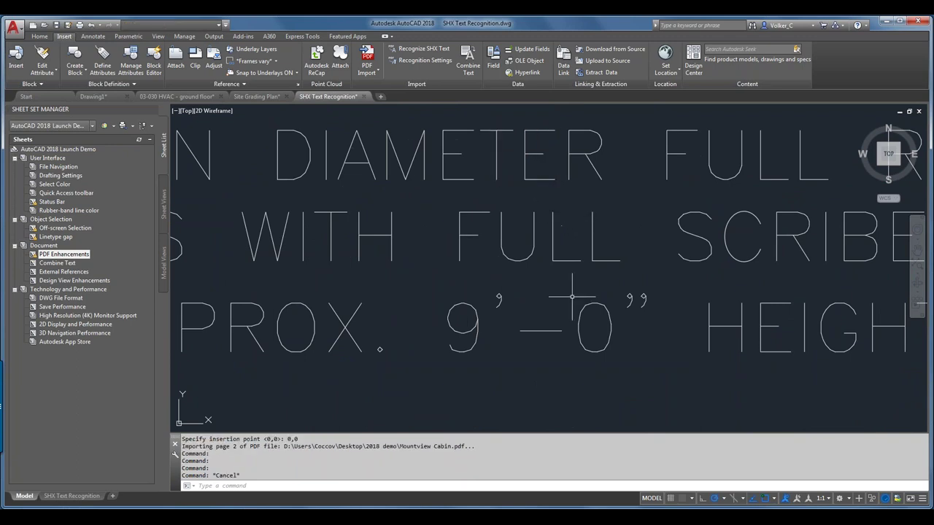
Step: Select characters of the 9'-0" height as line geometry, then pan the Flag Notes into view
click(590, 304)
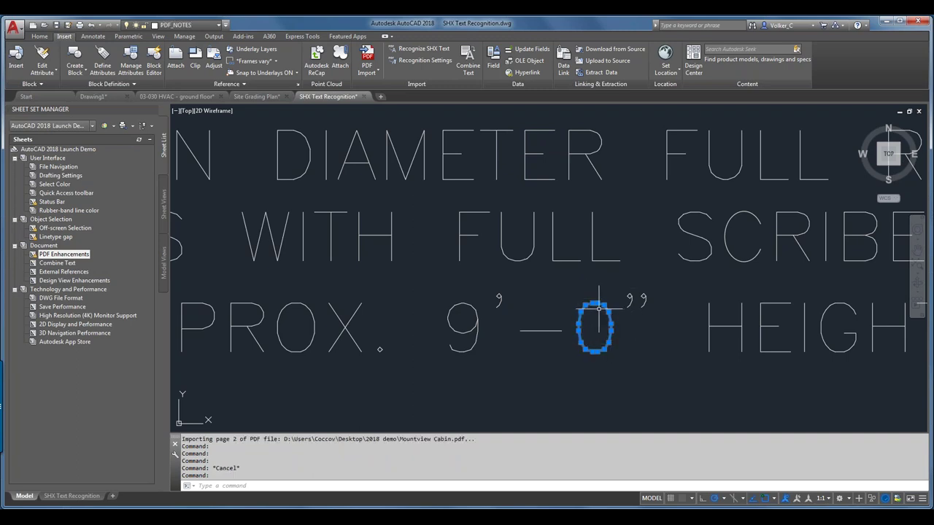
click(502, 299)
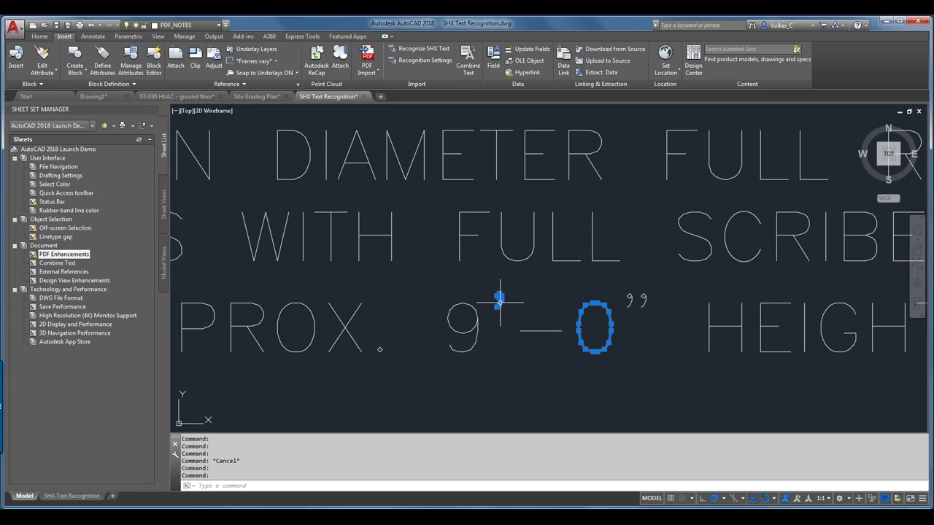
scroll(507, 303, up, 2)
scroll(508, 306, up, 5)
scroll(506, 305, down, 10)
key(Escape)
key(Escape)
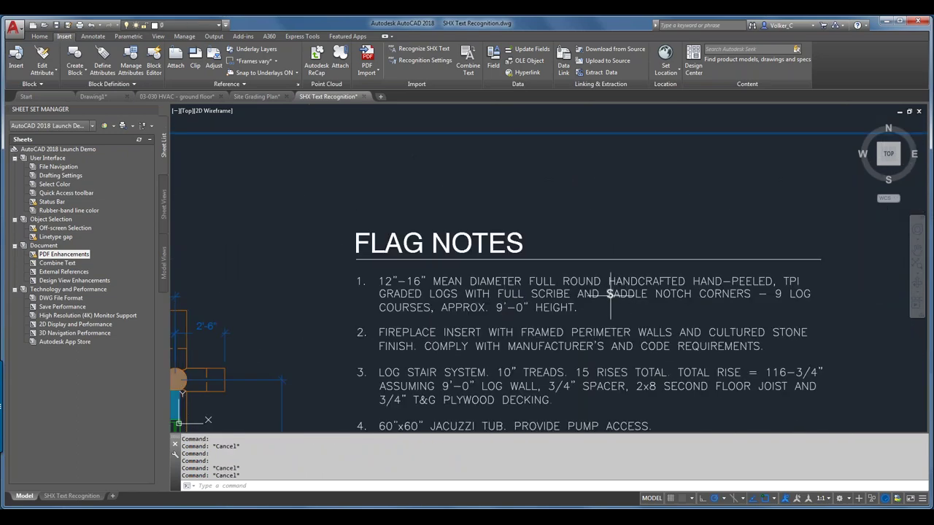
scroll(611, 292, down, 2)
mouse_move(606, 322)
middle_down()
mouse_move(552, 211)
mouse_move(549, 182)
middle_up()
Step: Launch Recognize SHX Text from the Insert tab's Import panel
scroll(549, 182, down, 1)
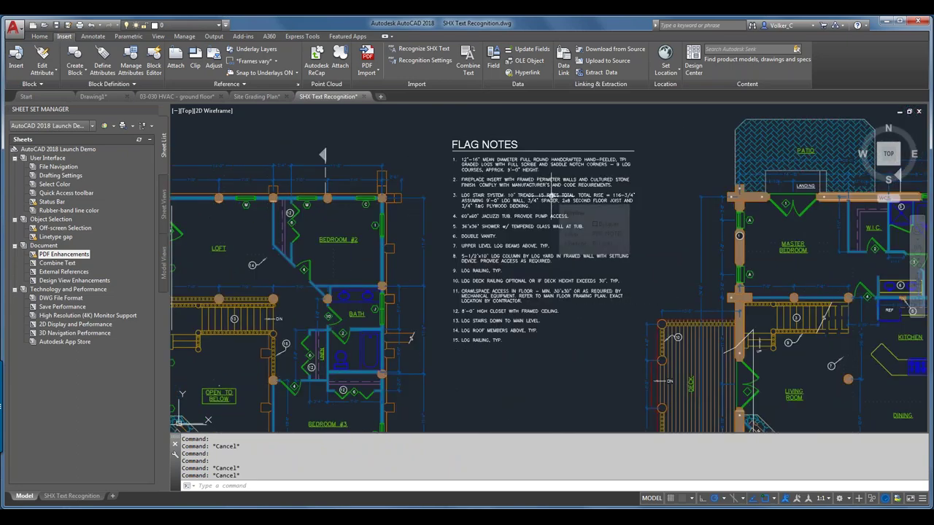
scroll(544, 177, up, 1)
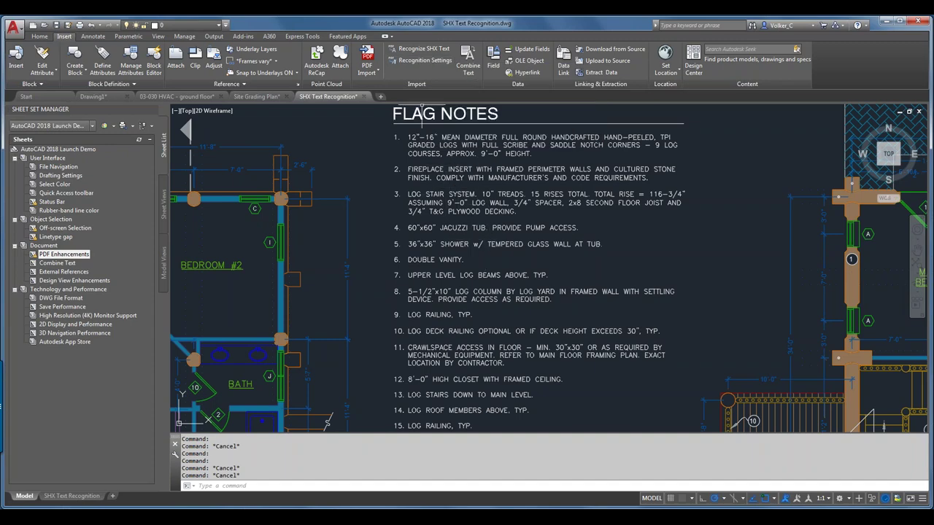
click(433, 51)
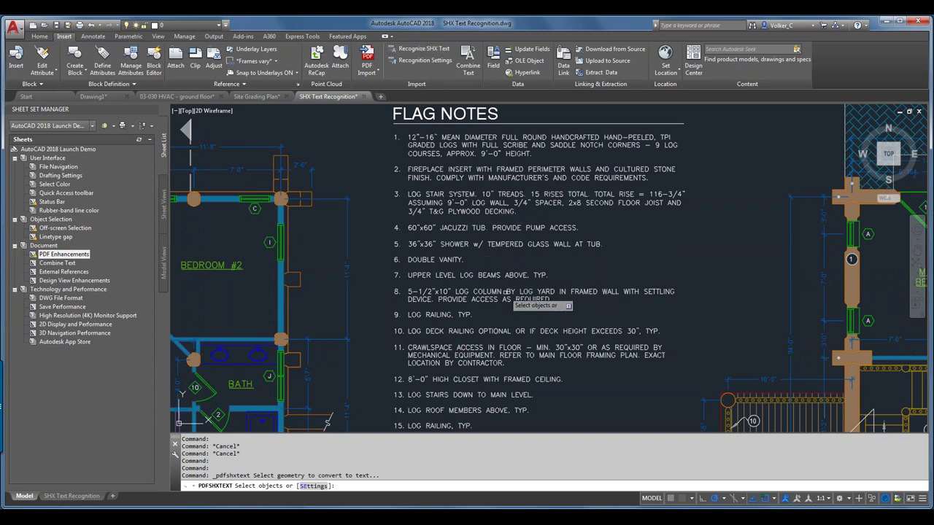
Step: Open the PDF Text Recognition Settings via the SEttings option and center the dialog
click(314, 486)
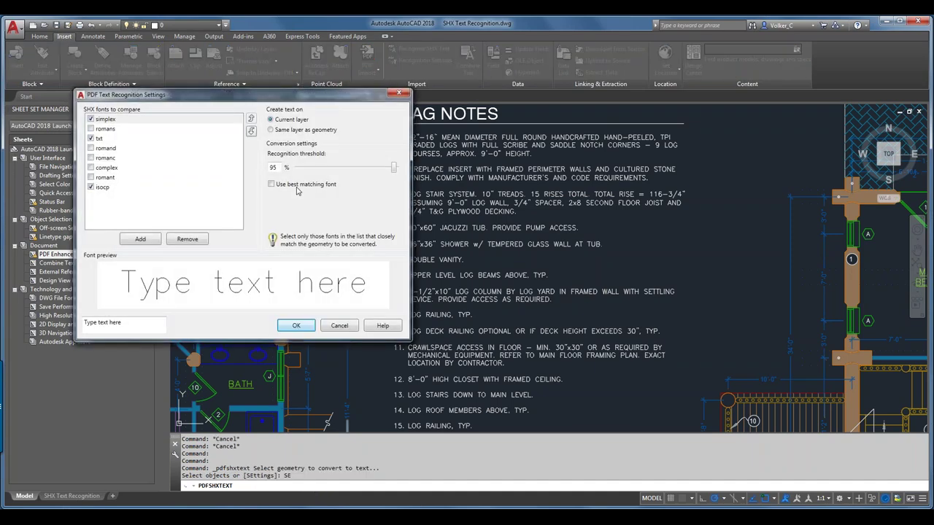
drag(187, 97, 379, 144)
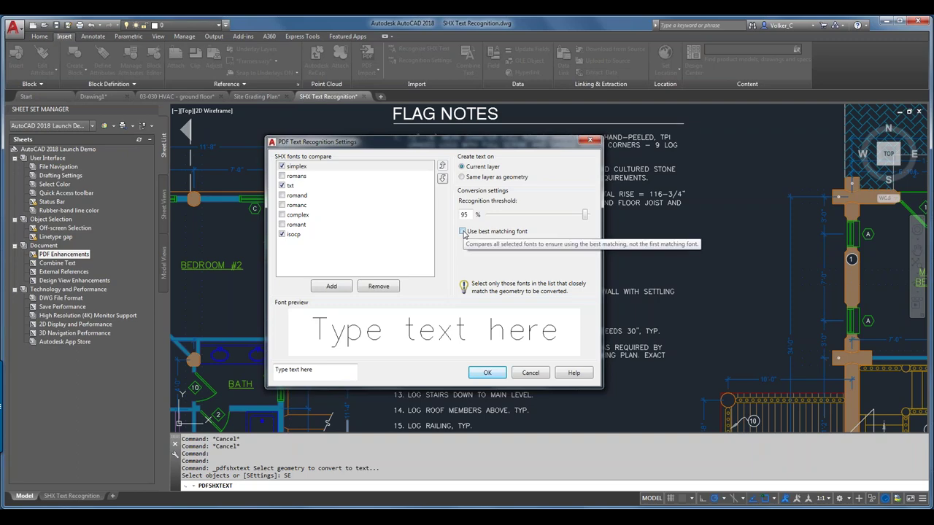
Step: Enable Use best matching font and review the simplex, romans and txt font entries
click(462, 231)
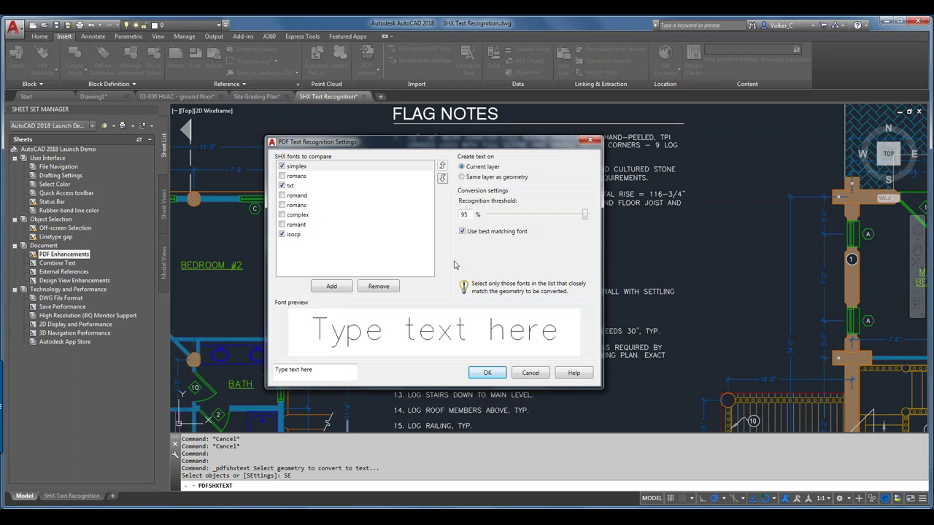
click(294, 168)
click(296, 177)
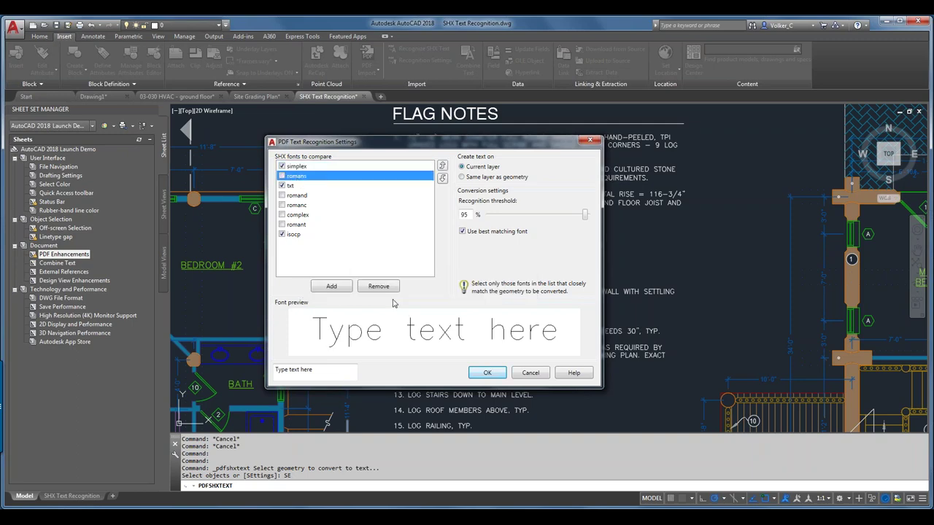
click(294, 187)
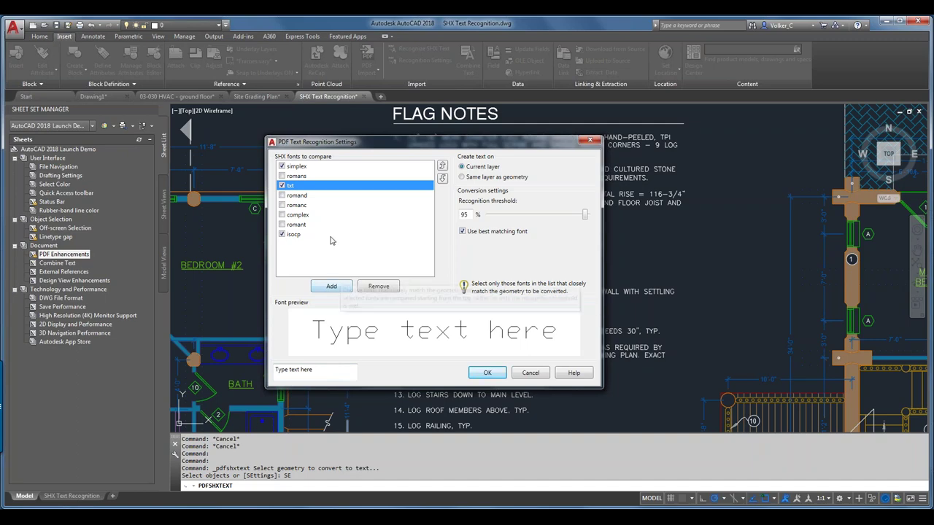
Step: Add bold.shx to the compared SHX fonts and apply the recognition settings
click(330, 287)
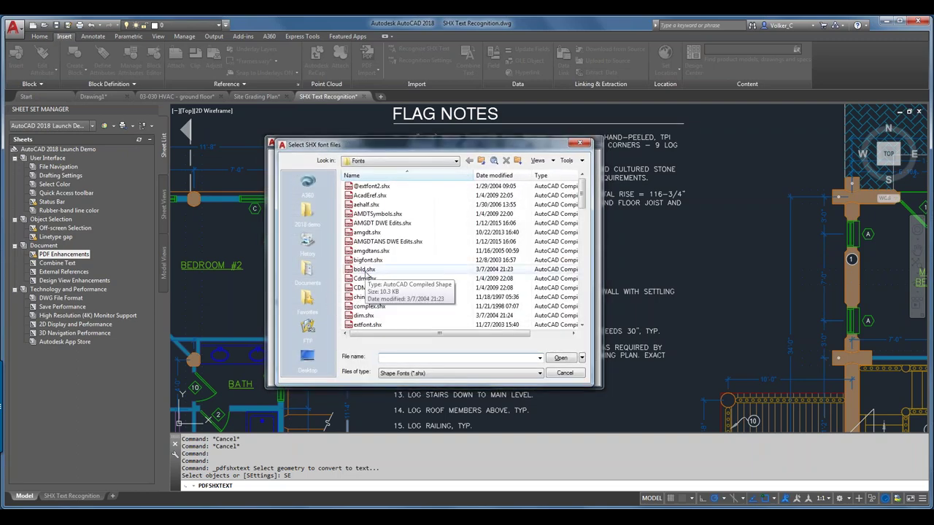
click(364, 269)
double_click(364, 270)
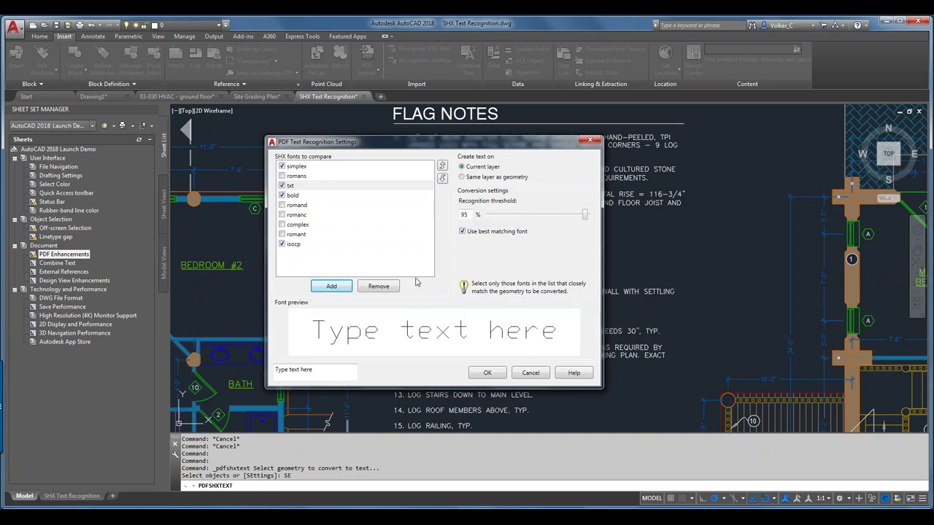
click(300, 196)
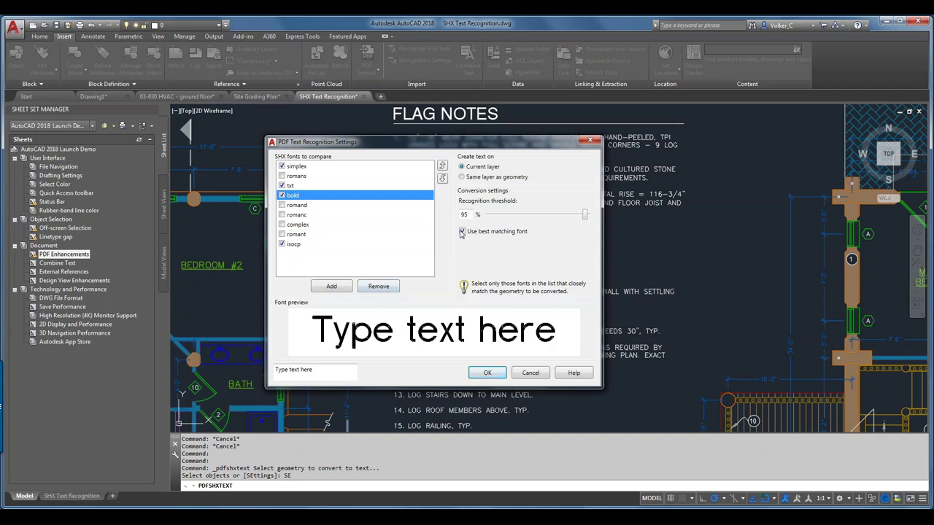
click(487, 373)
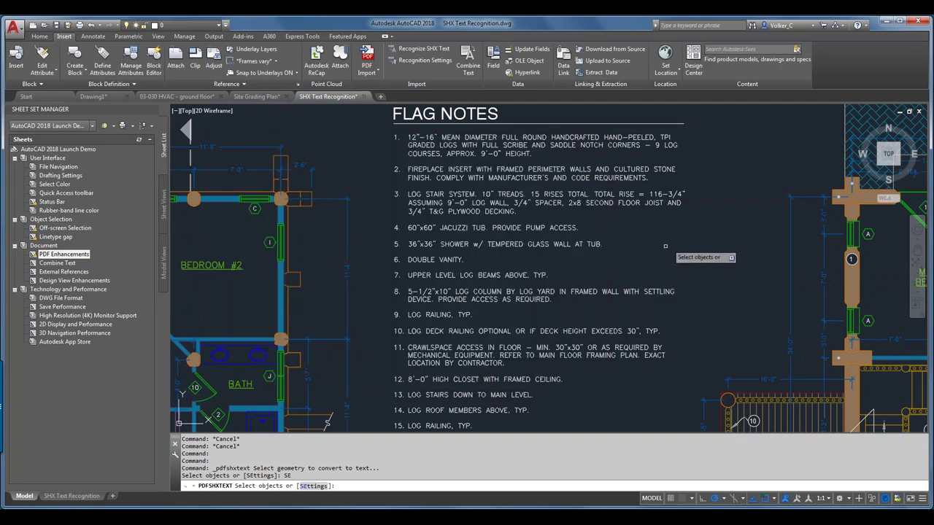
Step: Window-select the Flag Notes geometry and run the SHX text recognition
click(697, 129)
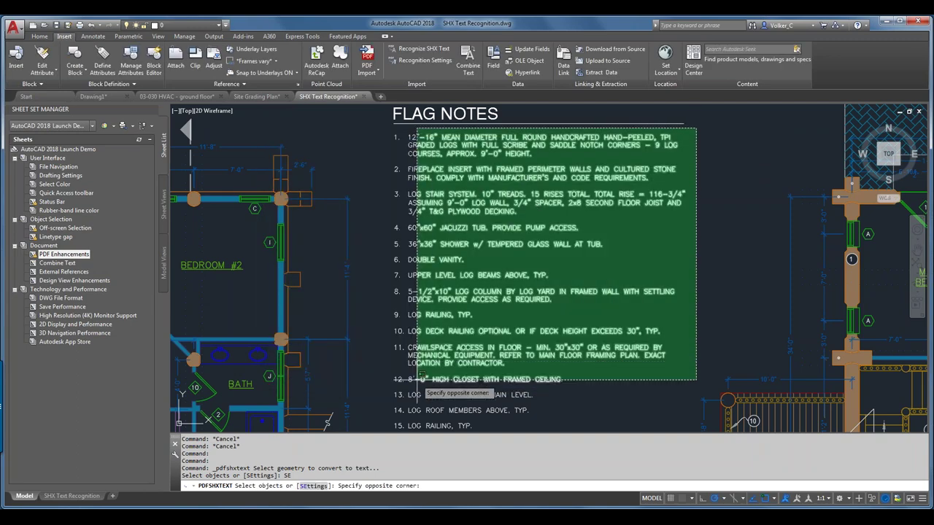
scroll(421, 374, down, 2)
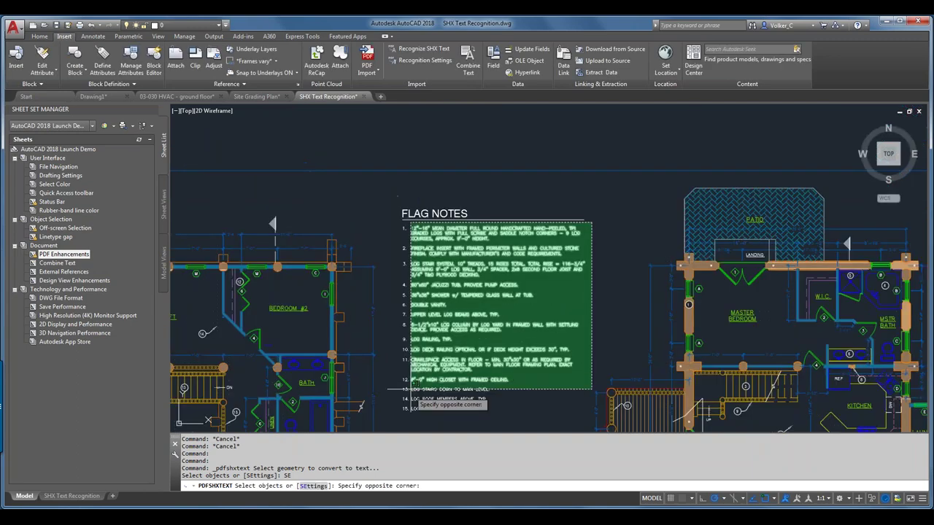
click(391, 419)
key(Return)
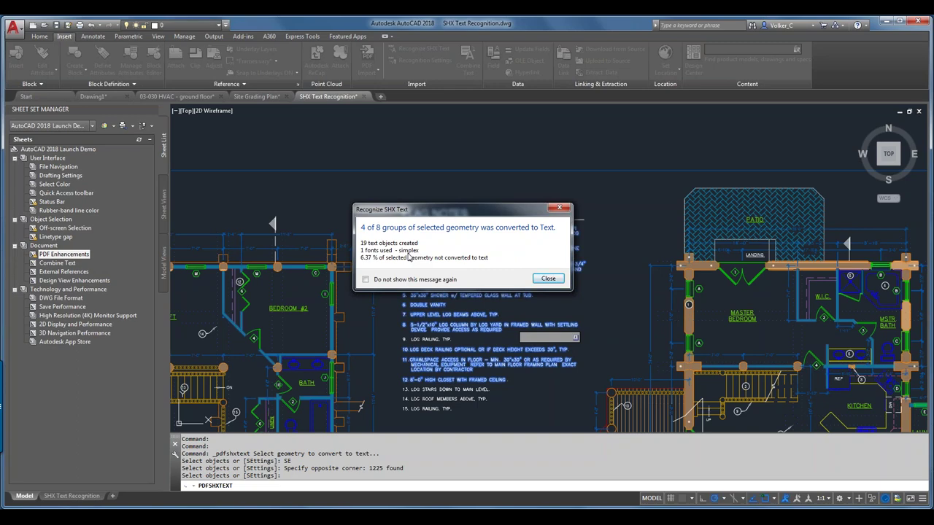
click(547, 278)
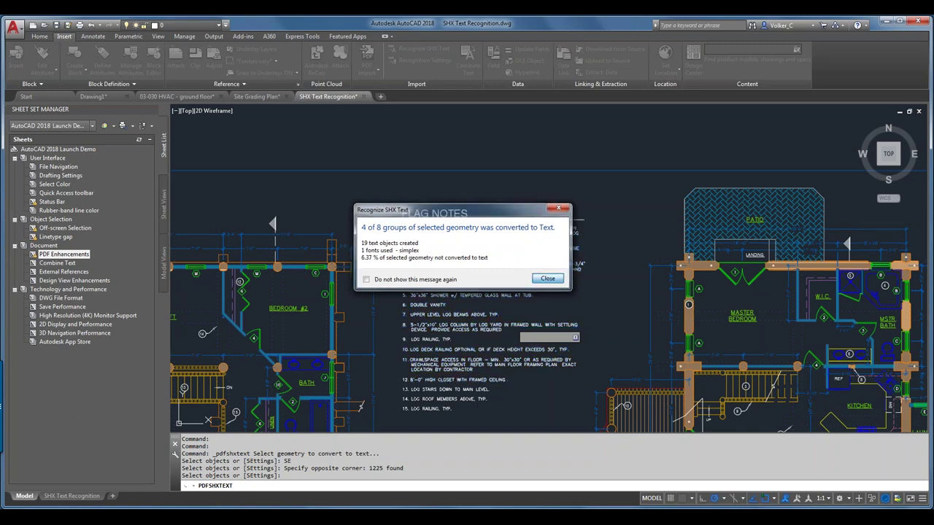
scroll(453, 338, up, 2)
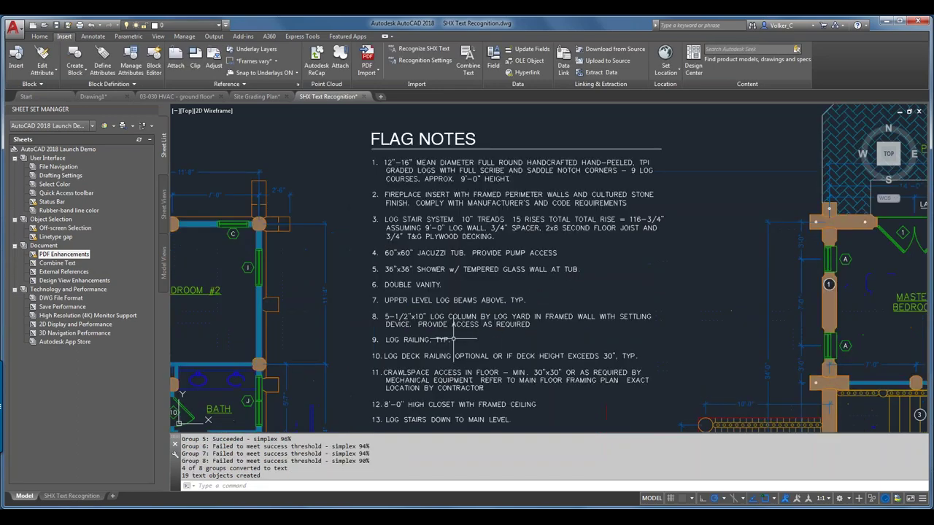
scroll(453, 339, up, 2)
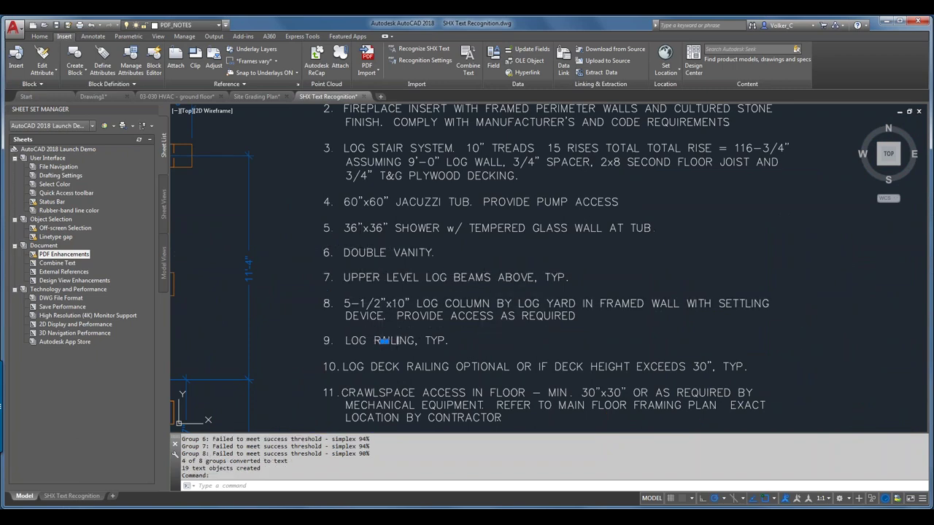
key(Escape)
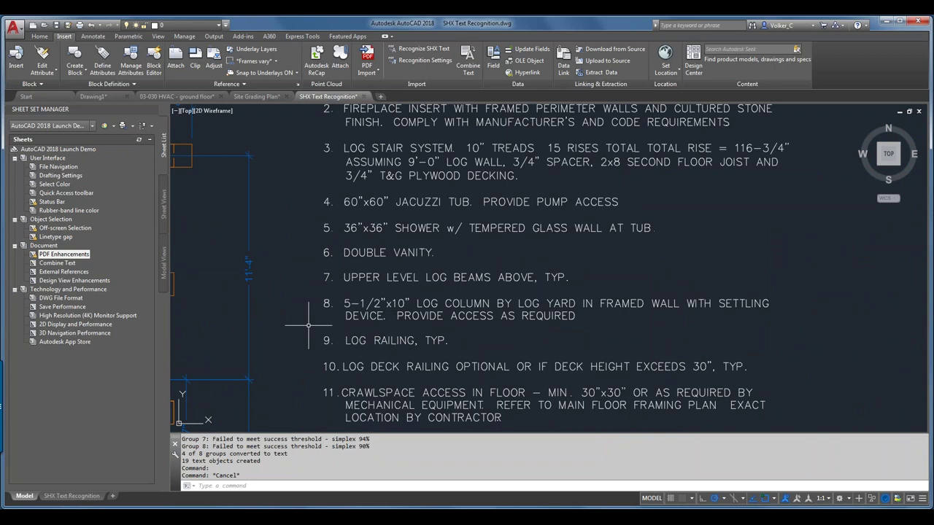
scroll(507, 265, down, 6)
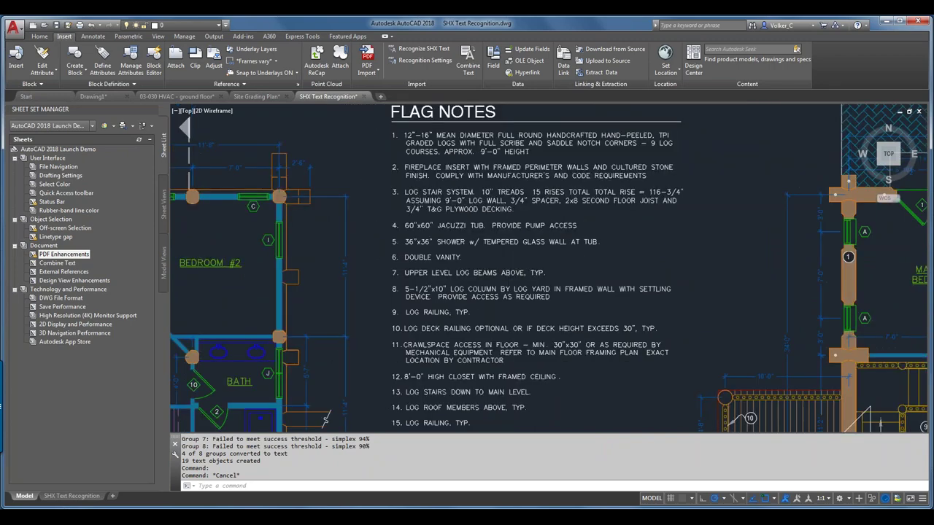
scroll(485, 230, up, 2)
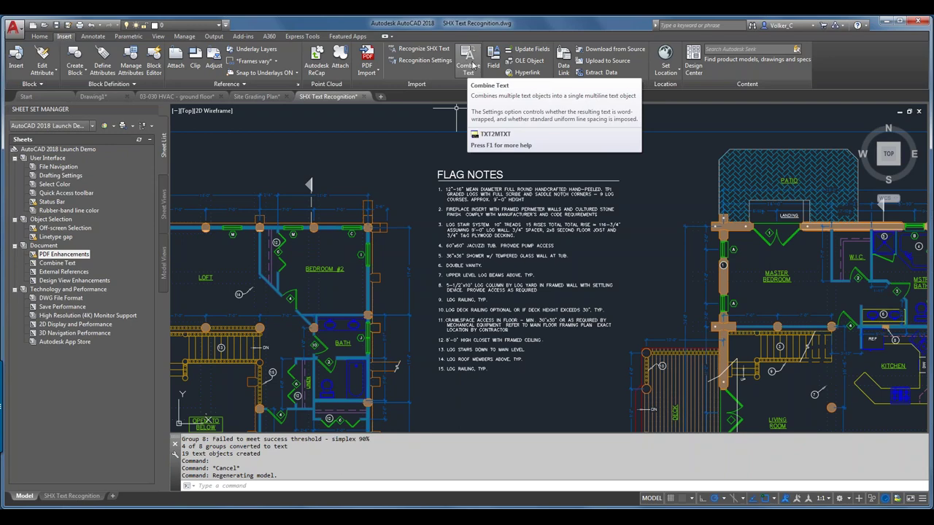
Step: Look over the Express Tools tab, then return to the Insert tab
click(302, 37)
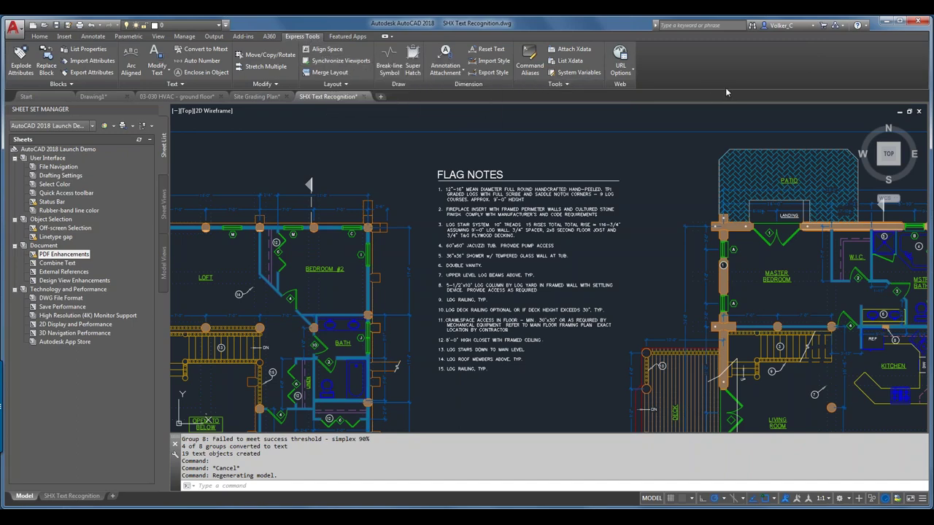
click(64, 36)
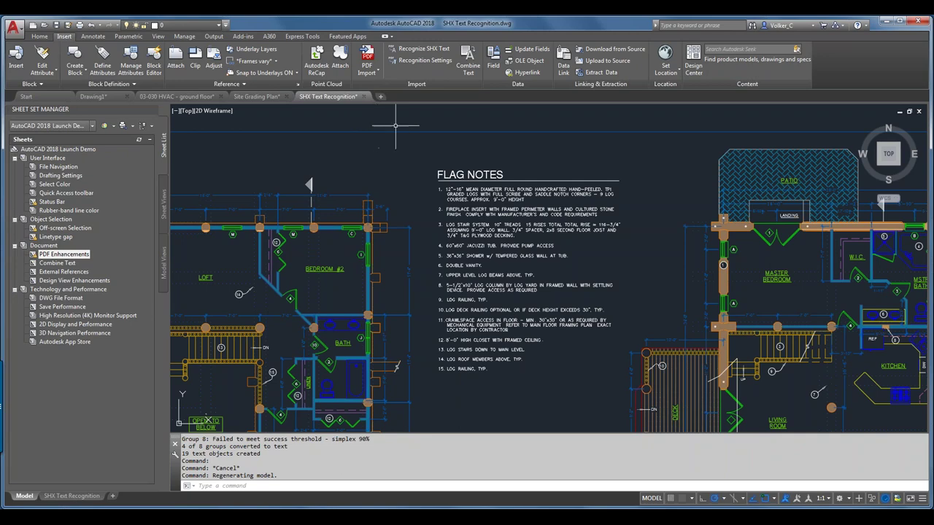
Step: Combine the window-selected Flag Notes text lines into one multiline text
click(476, 64)
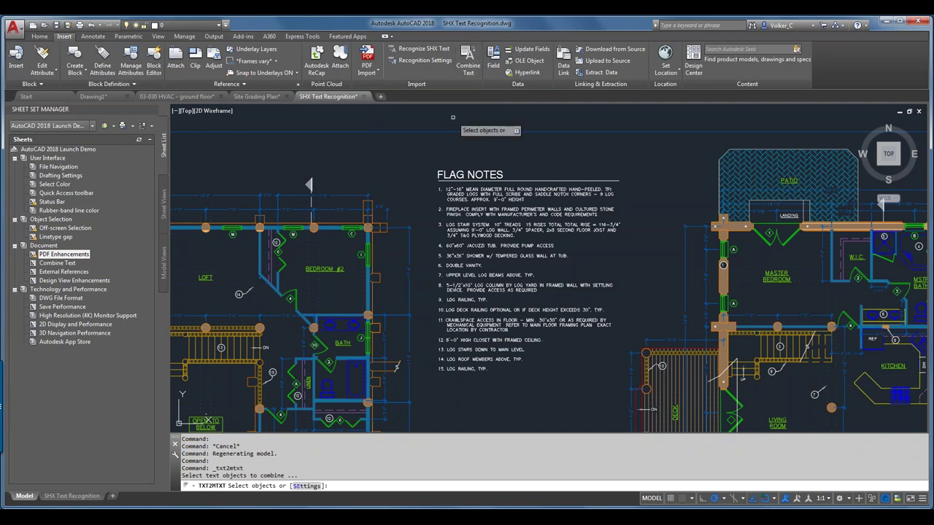
click(625, 186)
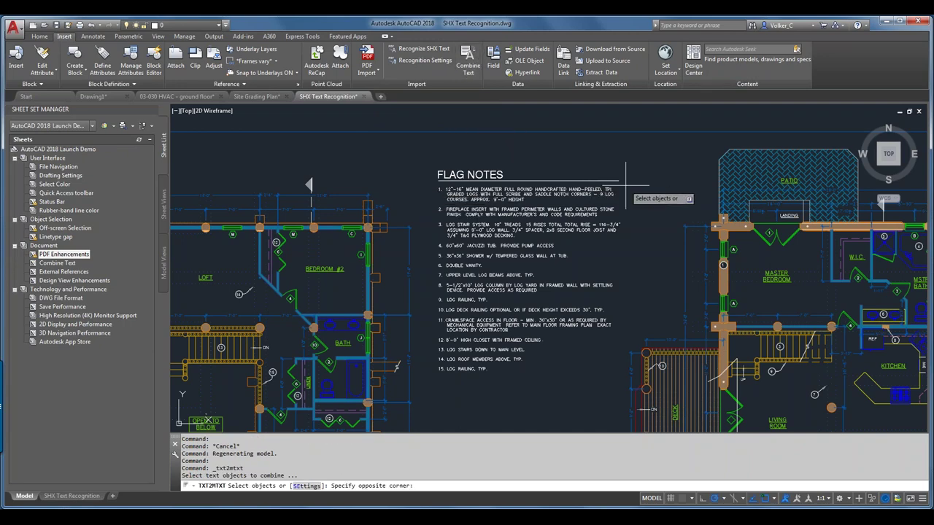
click(436, 377)
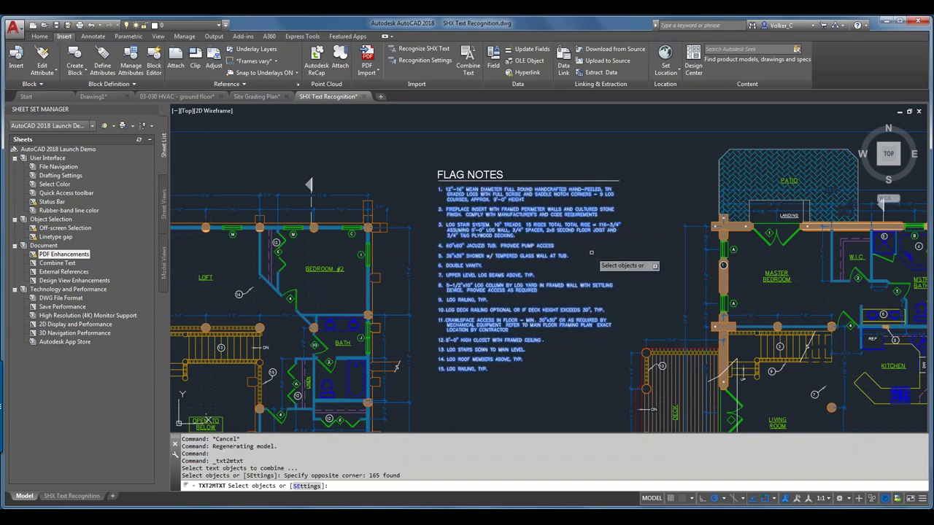
key(Return)
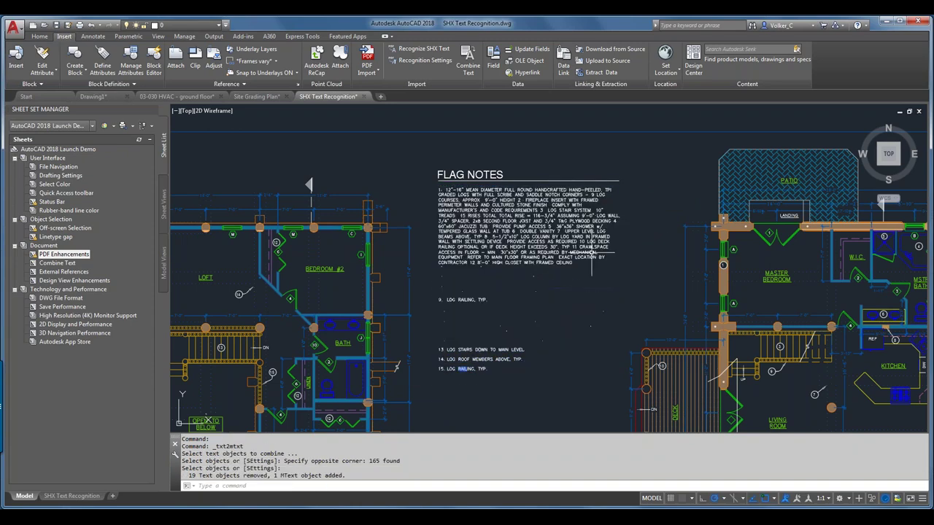
Step: Select the new combined MText block to check the result
scroll(509, 248, up, 2)
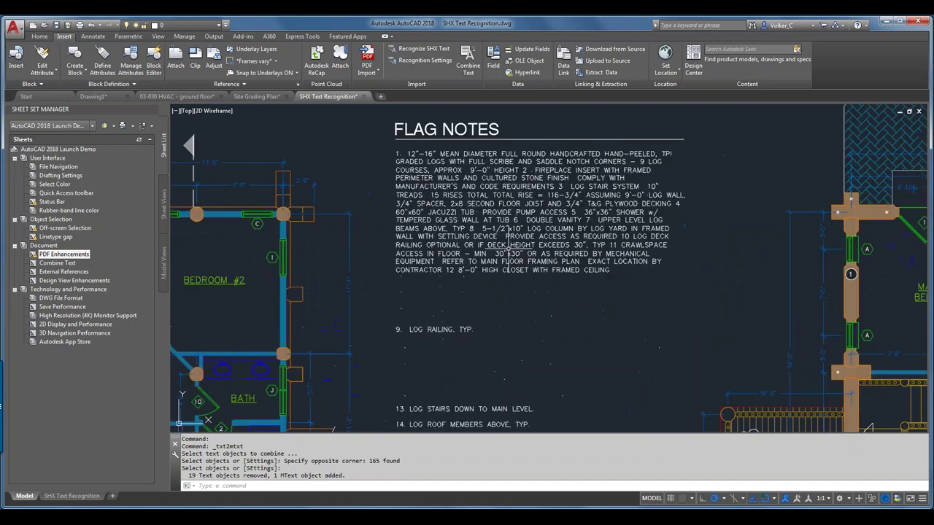
click(467, 167)
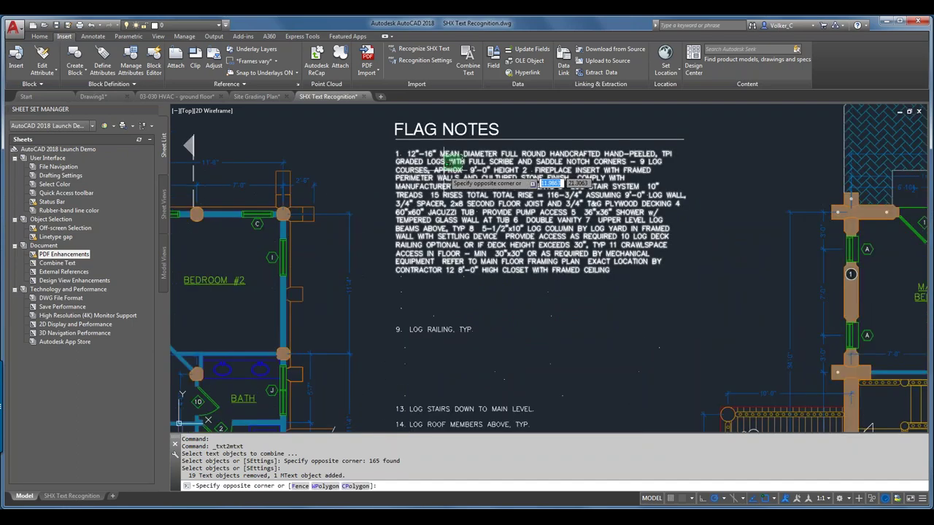
click(442, 154)
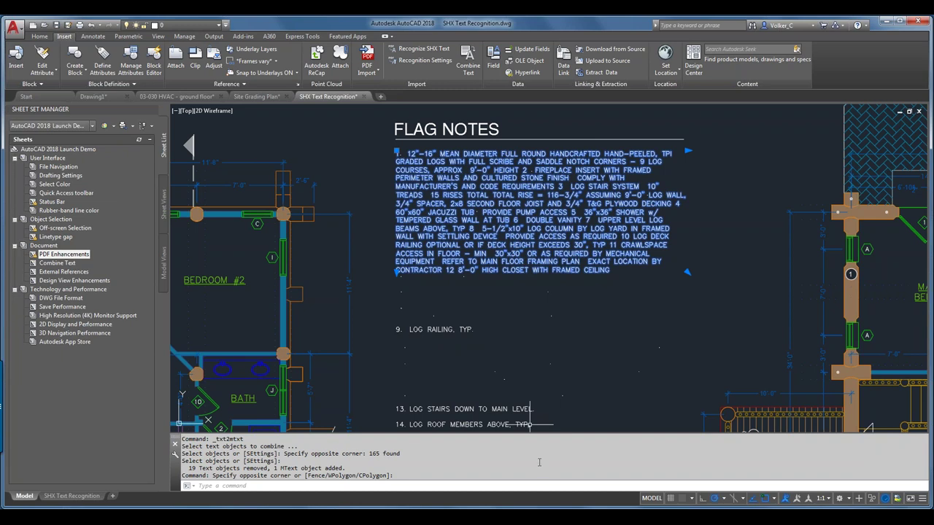
mouse_move(560, 237)
Step: Close the SHX Text Recognition drawing without saving and open the External References sheet
click(365, 97)
click(502, 289)
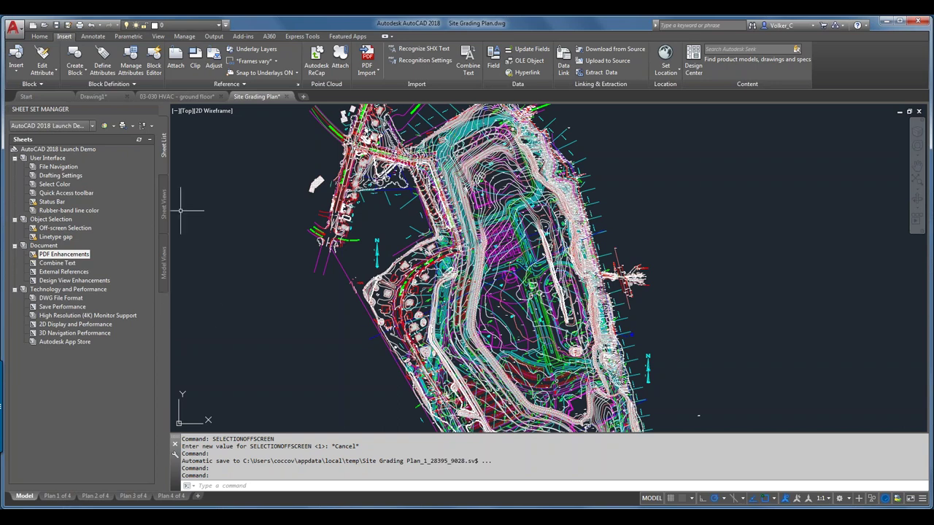
click(60, 272)
double_click(59, 273)
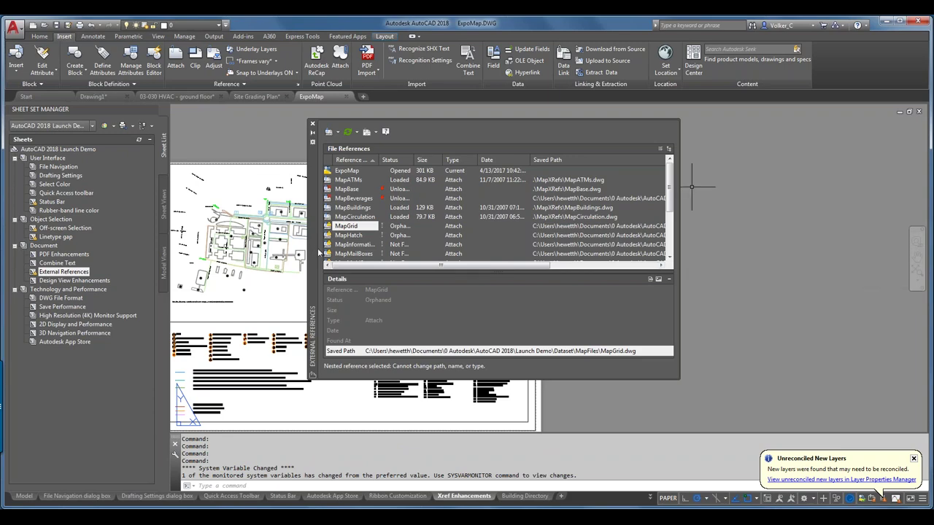
Step: Dock the External References palette on the right and scroll its file list
drag(315, 253, 506, 295)
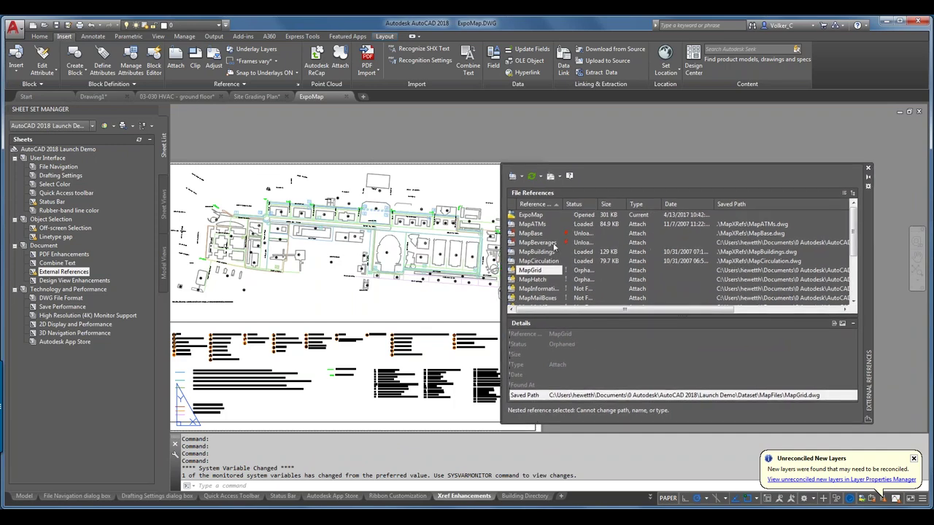
mouse_move(552, 248)
mouse_move(552, 298)
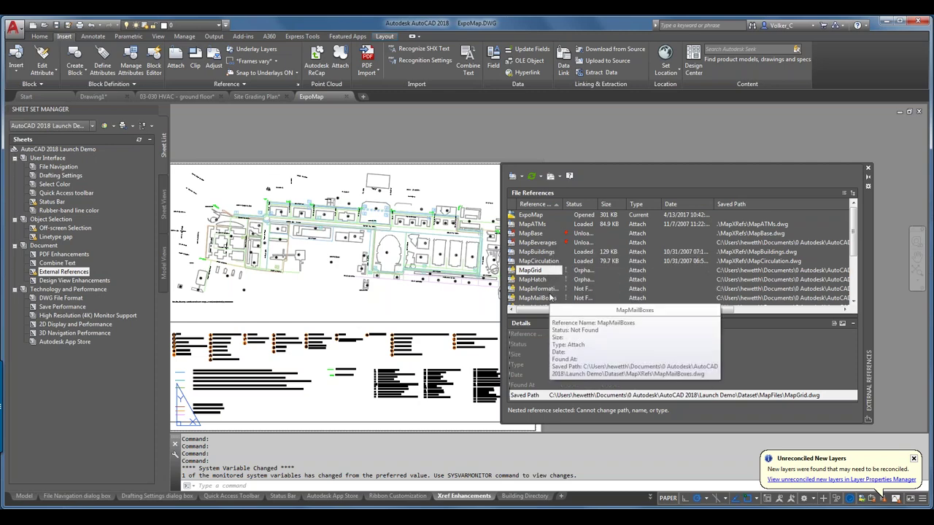
drag(853, 228, 854, 259)
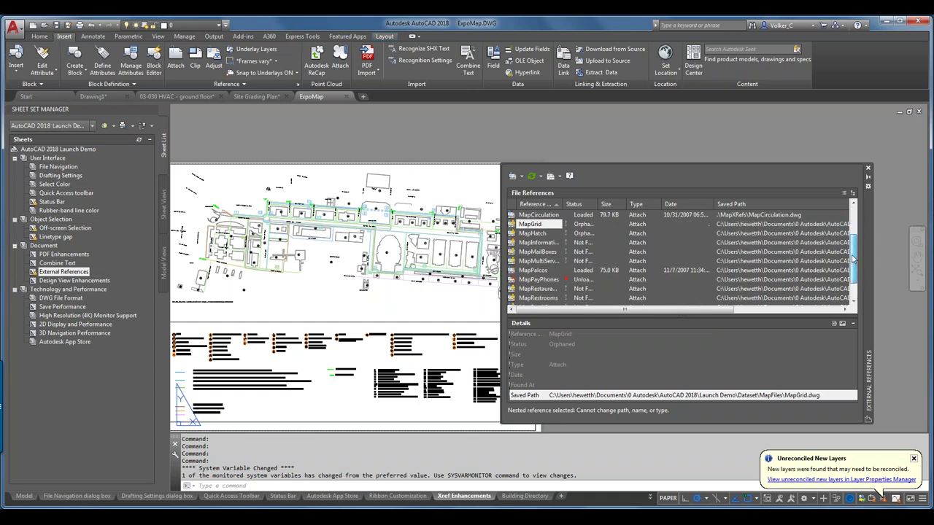
scroll(853, 259, down, 1)
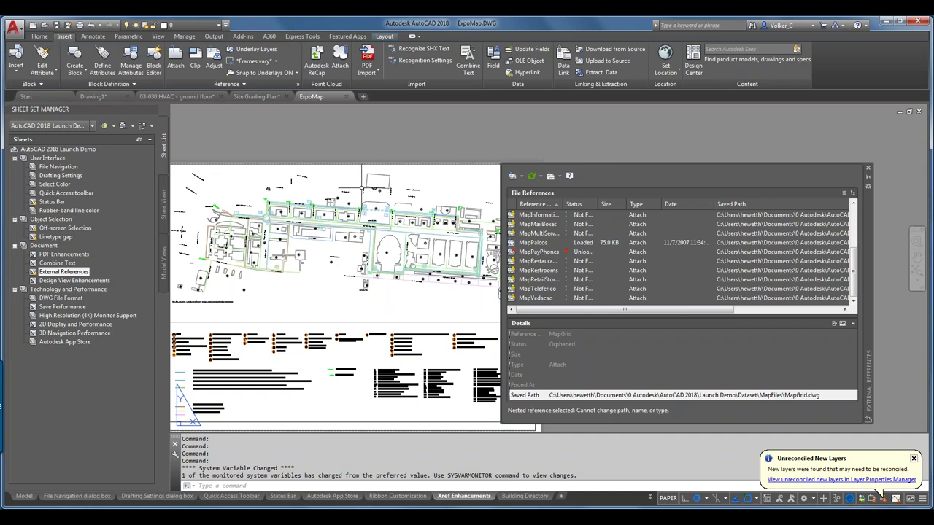
Step: Create a new blank drawing and check REFPATHTYPE, cancelling it unchanged at value 1
click(363, 98)
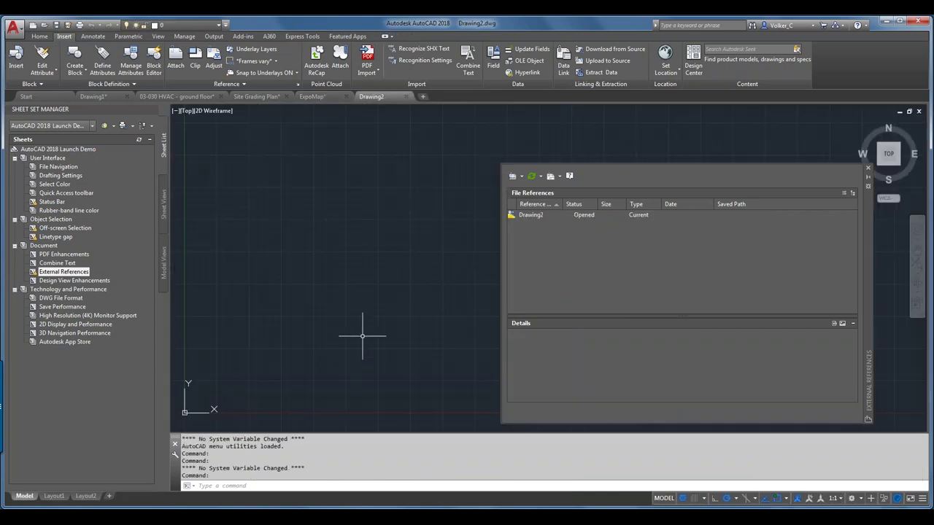
mouse_move(382, 95)
text(REFPa)
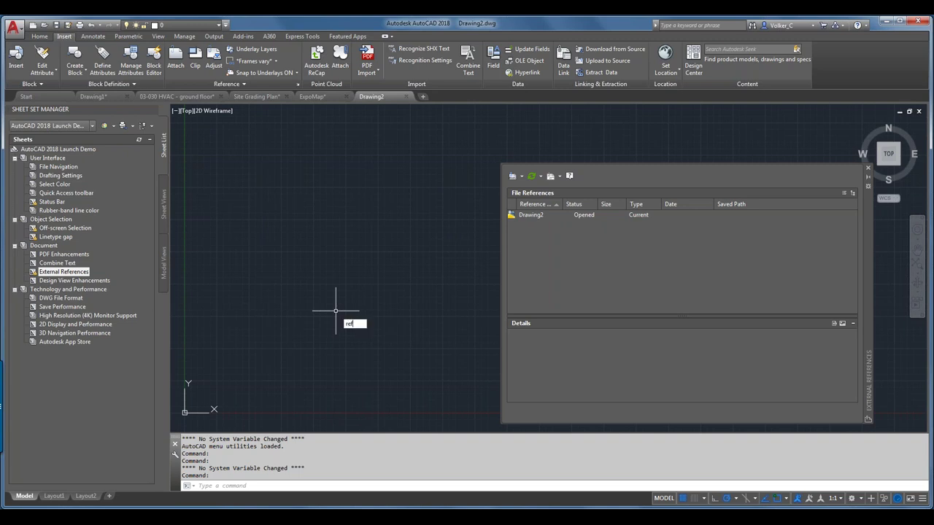
text(t)
key(Return)
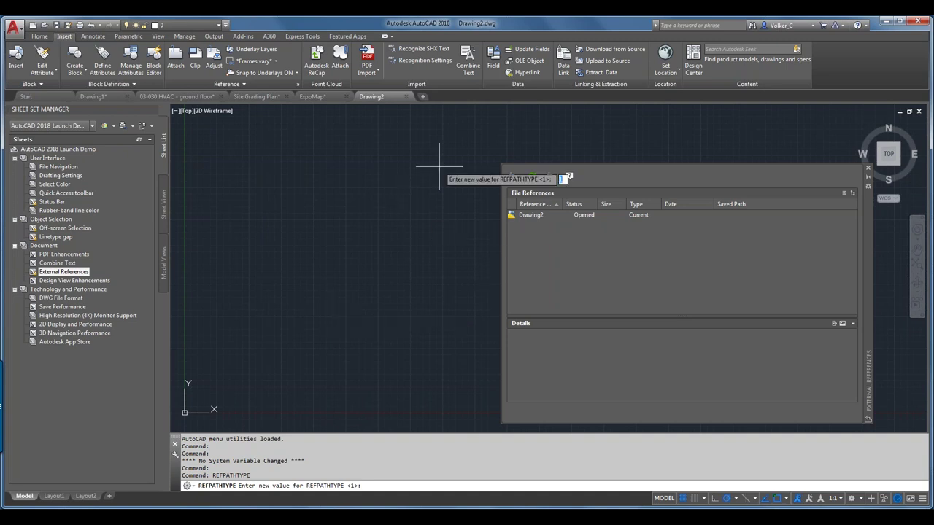
key(Escape)
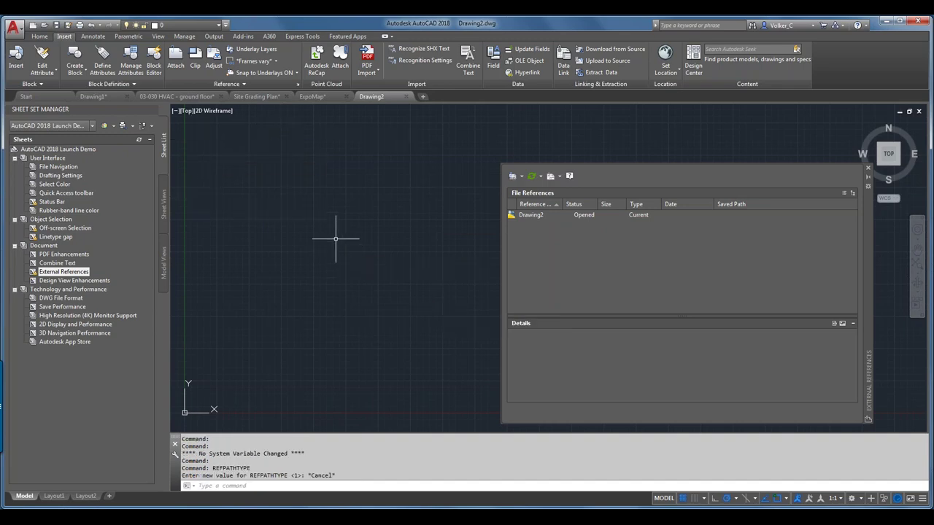
Step: Attach Site Grading Plan.dwg from the 2018 demo folder as a drawing xref at 0,0
click(175, 58)
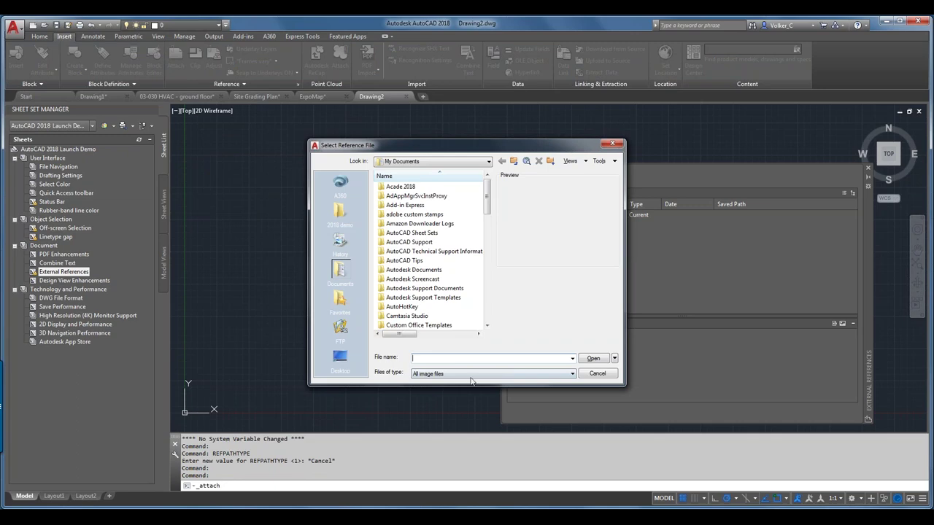
click(471, 373)
click(449, 427)
click(342, 211)
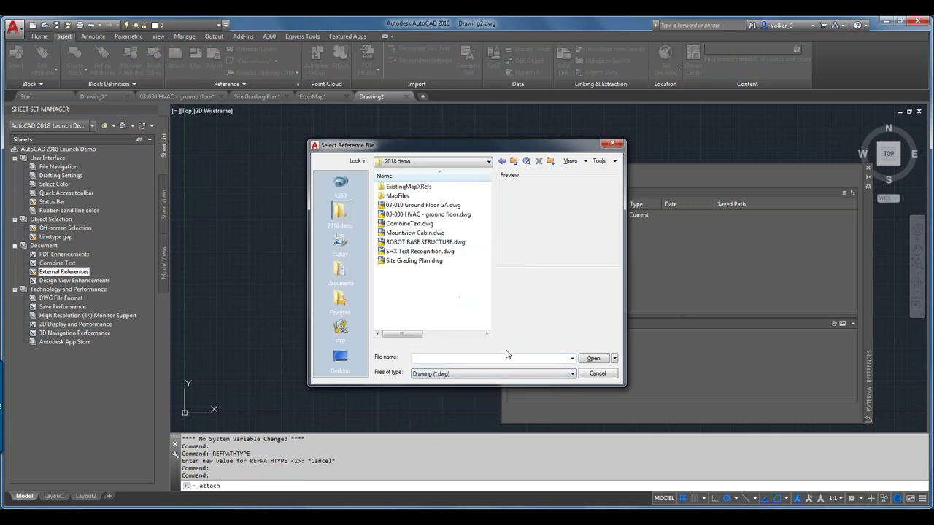
click(424, 261)
double_click(423, 262)
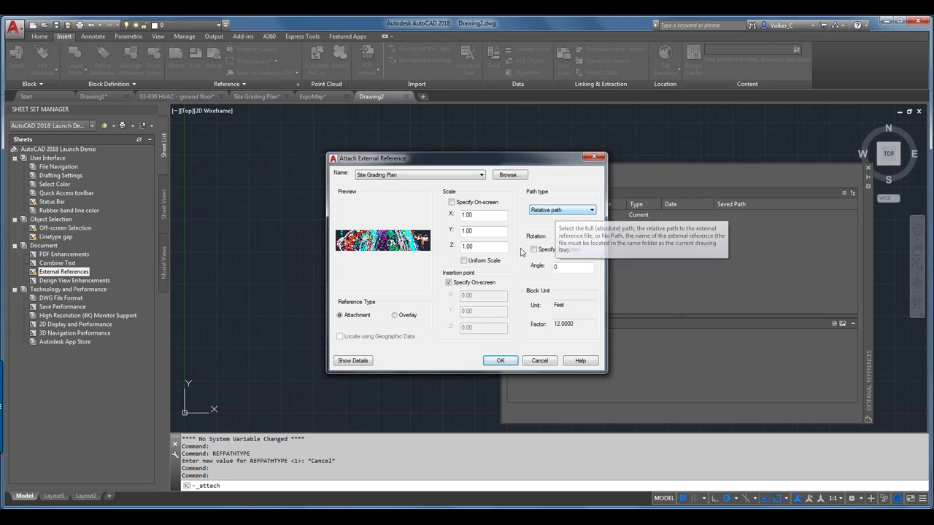
click(502, 361)
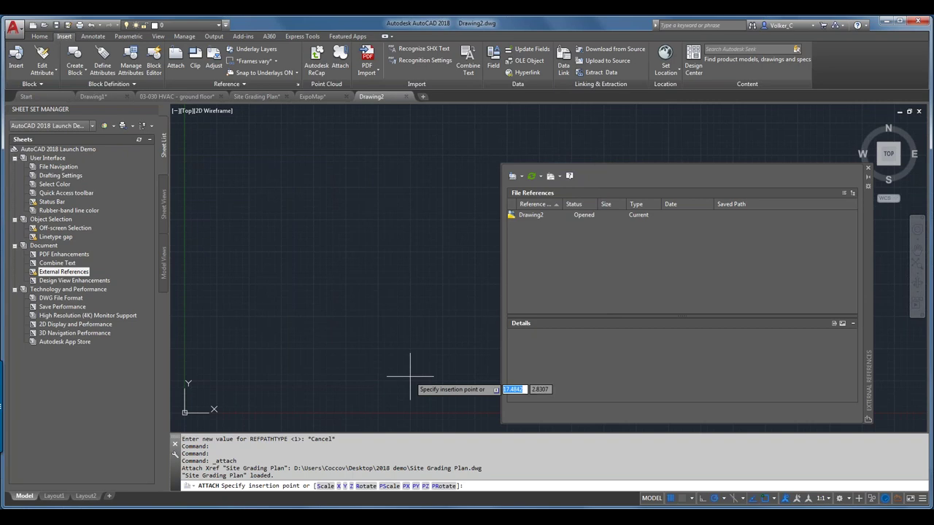
text(0)
key(Tab)
text(0)
key(Return)
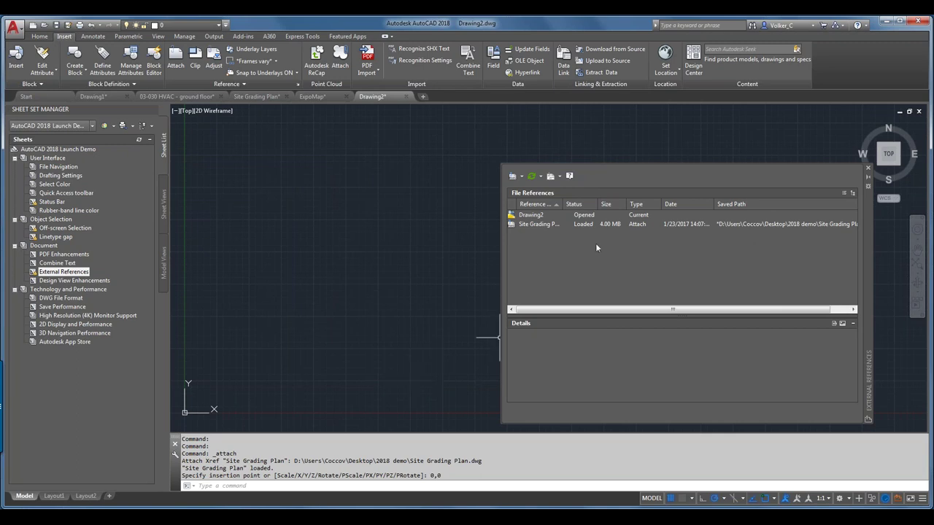
Step: Review the Site Grading Plan reference details, then close Drawing2 without saving changes
click(550, 225)
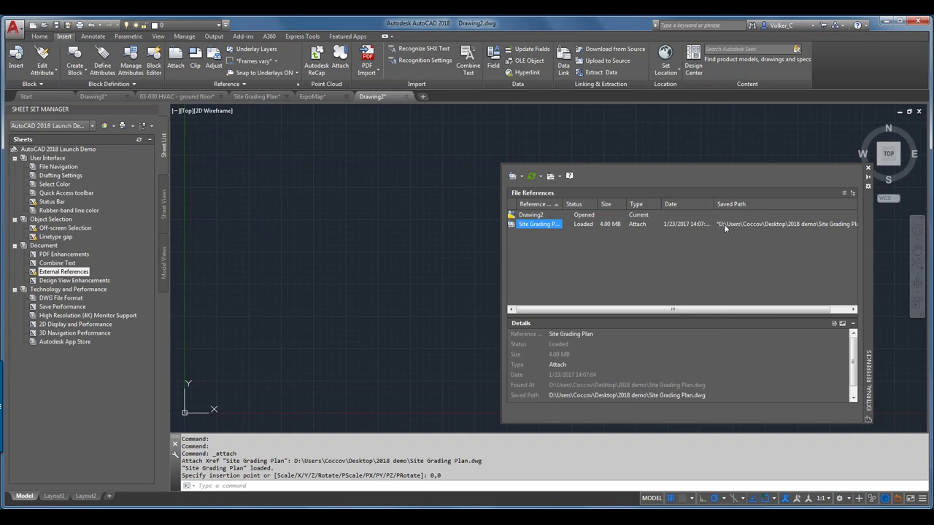
drag(745, 310, 763, 309)
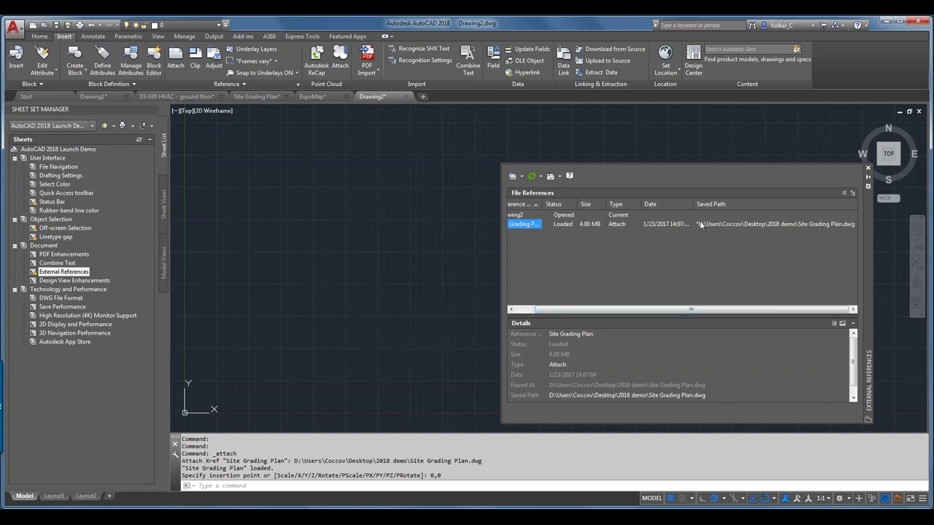
mouse_move(699, 226)
mouse_move(383, 101)
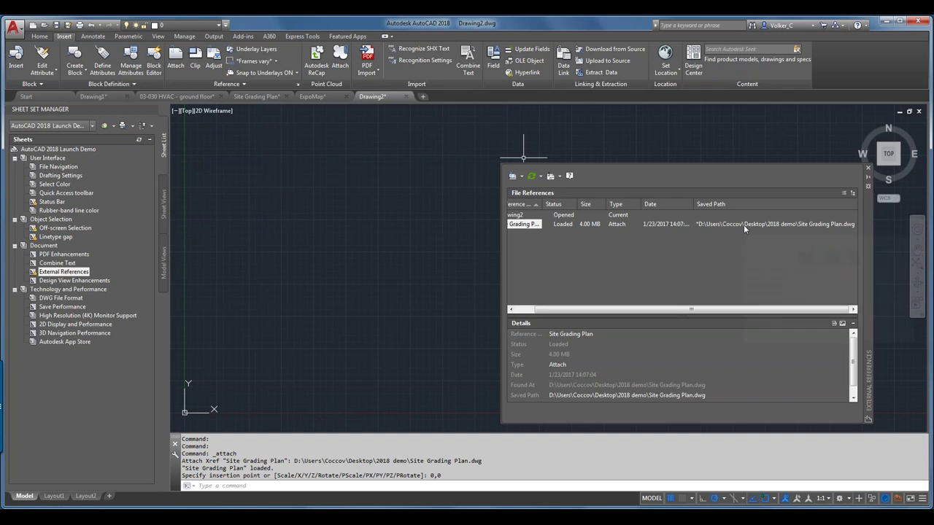
mouse_move(744, 224)
scroll(854, 377, down, 1)
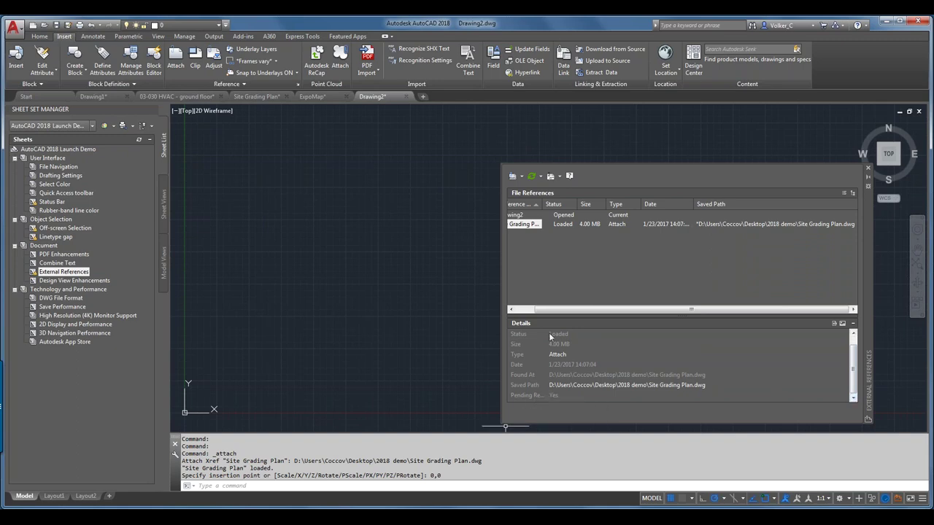
drag(547, 334, 589, 335)
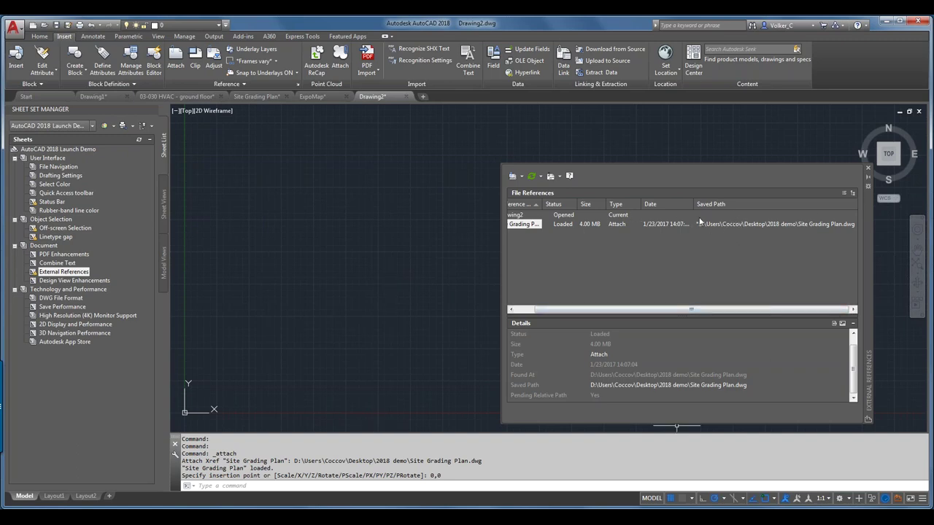
click(408, 98)
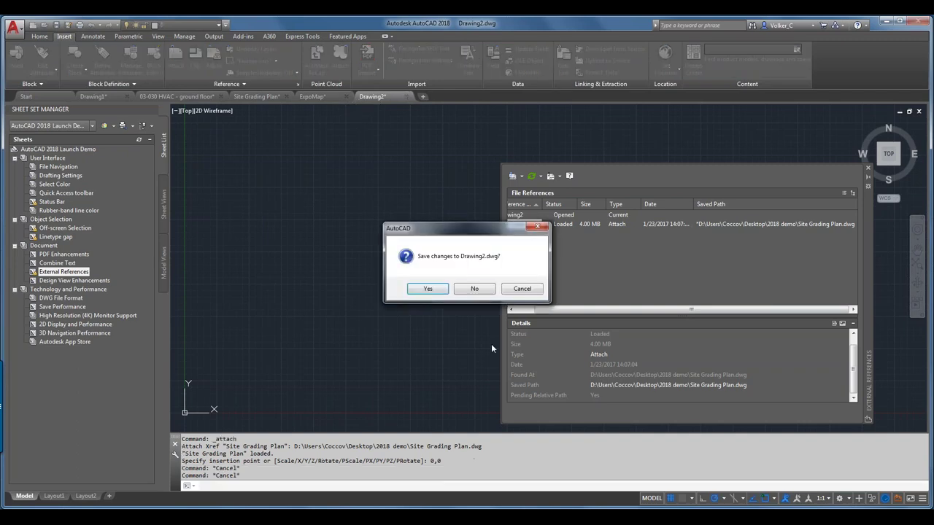
click(475, 289)
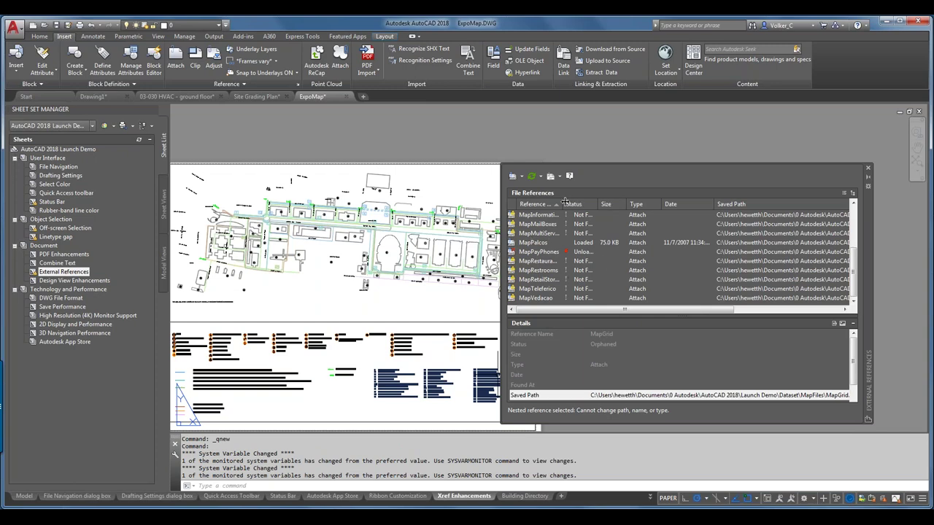
Step: Widen the Reference Name and Status columns so names and statuses like Not Found and Orphaned are readable
drag(573, 201, 589, 200)
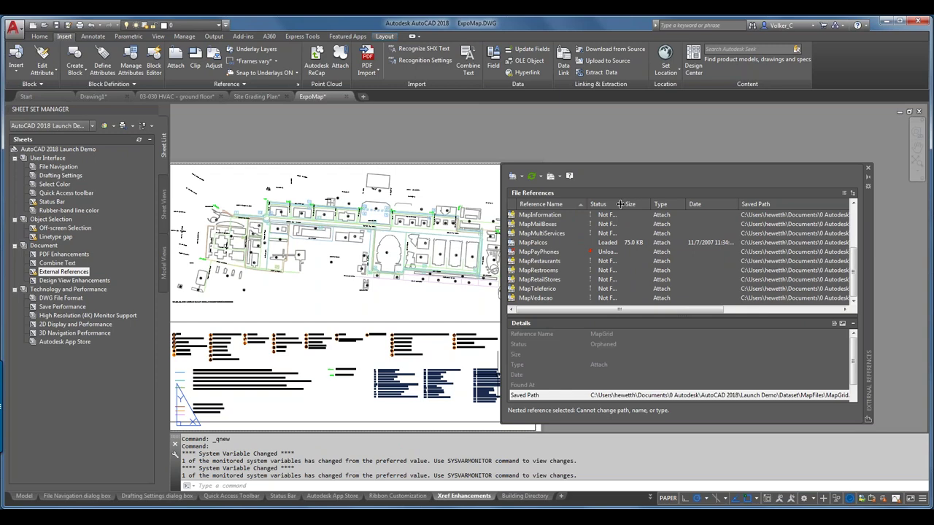
drag(620, 204, 644, 204)
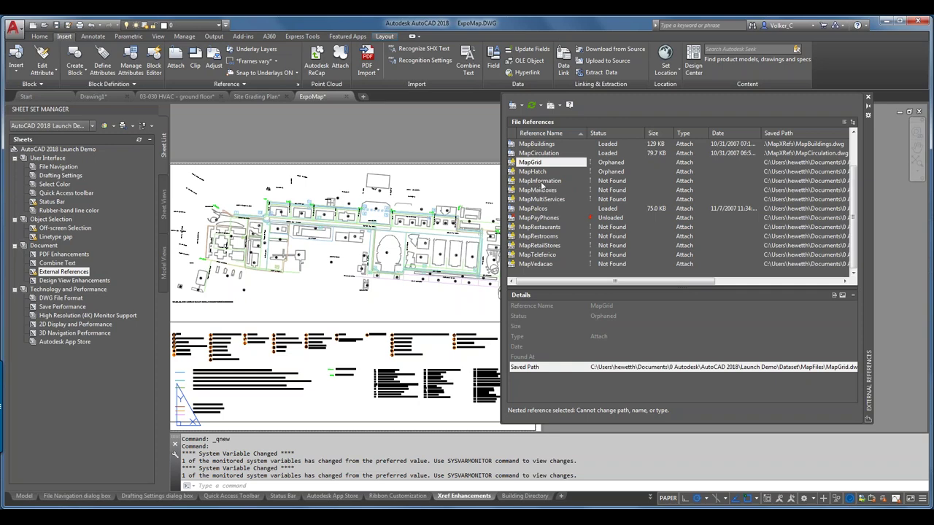
mouse_move(543, 184)
Step: Select the Not Found MapInformation reference and bring up its Select New Path option
click(550, 181)
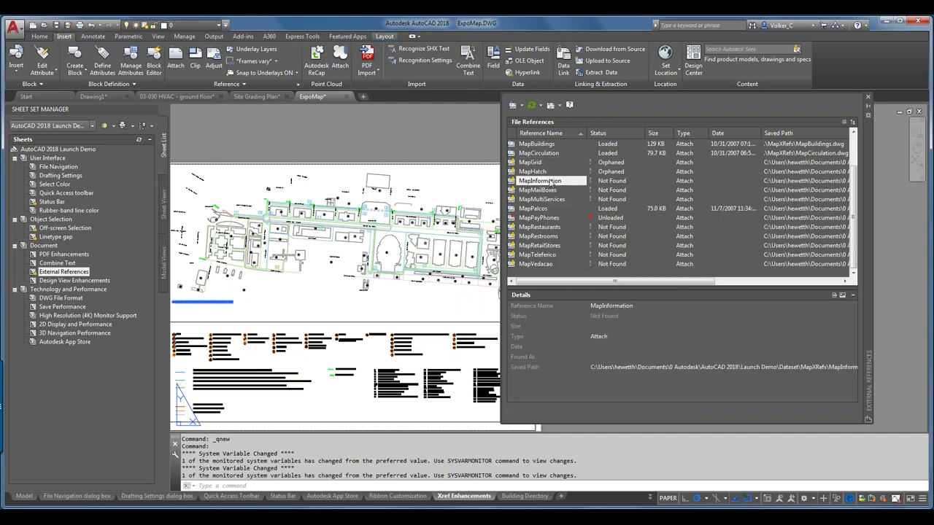
mouse_move(551, 182)
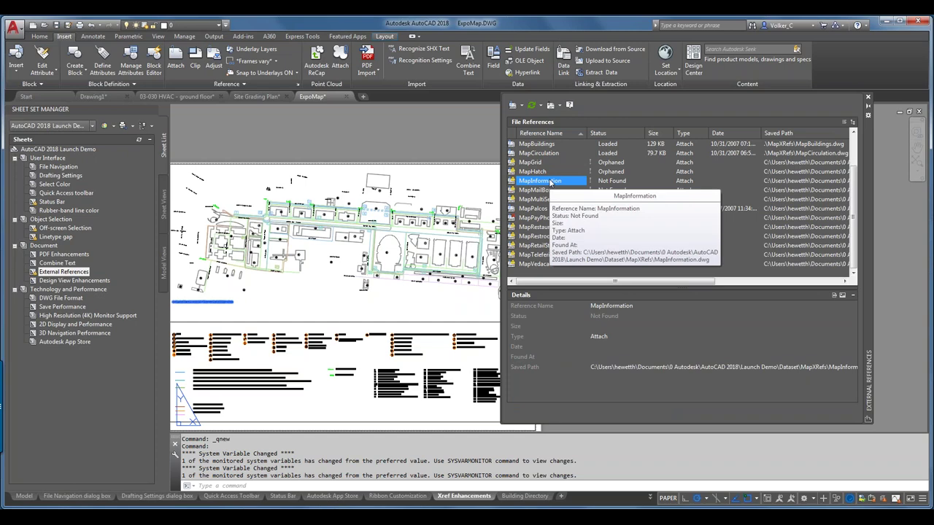
right_click(561, 182)
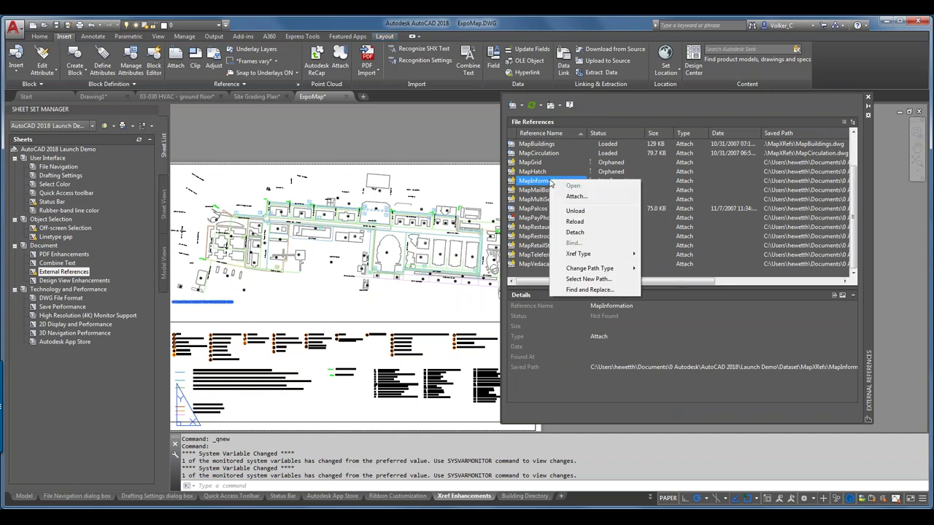
mouse_move(585, 269)
Step: Repoint MapInformation to MapInformation.dwg in the 2018 demo\ExistingMapXRefs folder
click(588, 279)
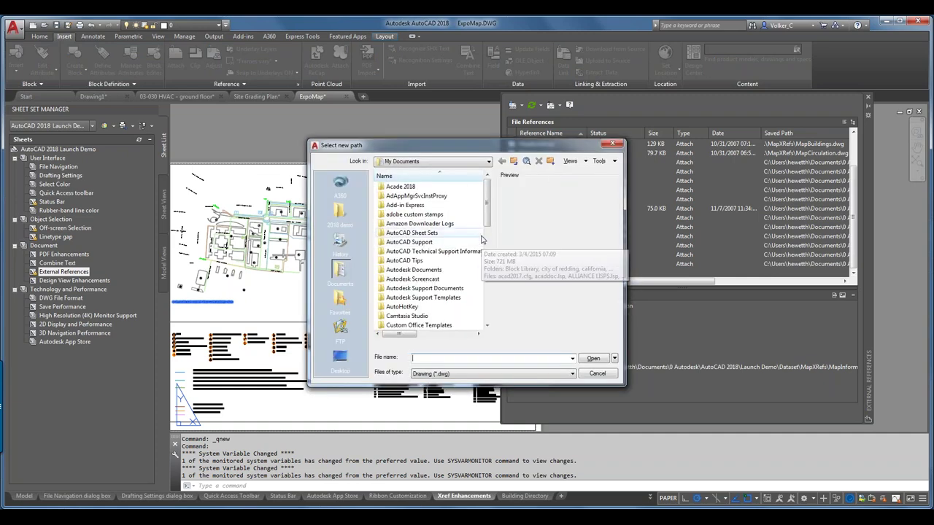
click(348, 213)
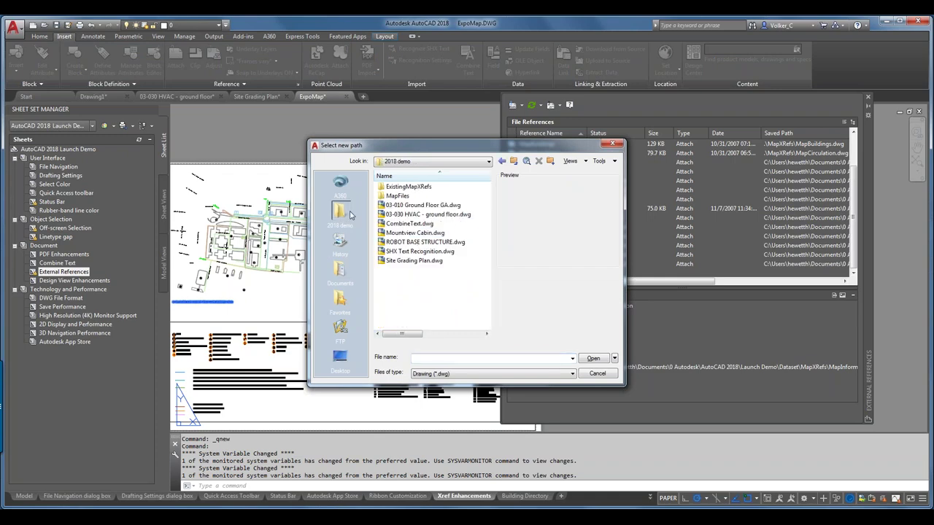
double_click(407, 187)
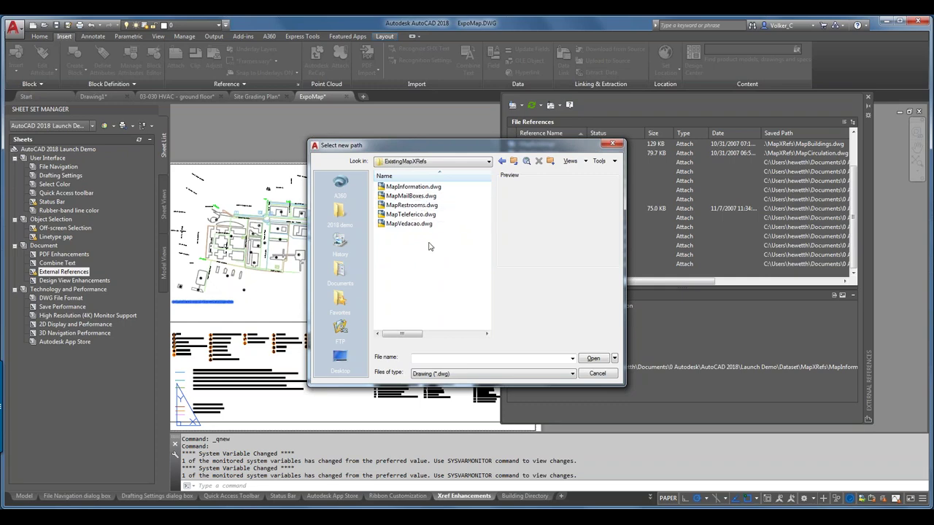
click(421, 187)
drag(391, 147, 260, 162)
drag(326, 173, 343, 173)
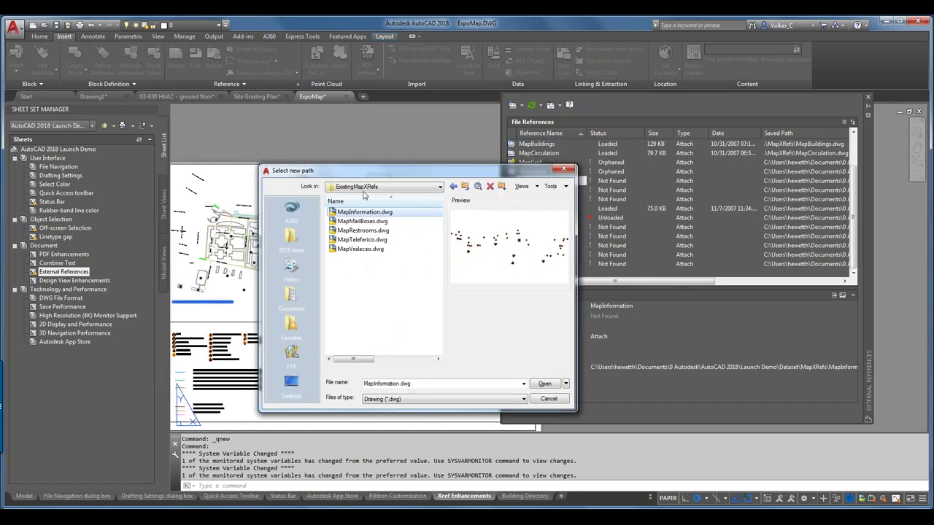
click(545, 385)
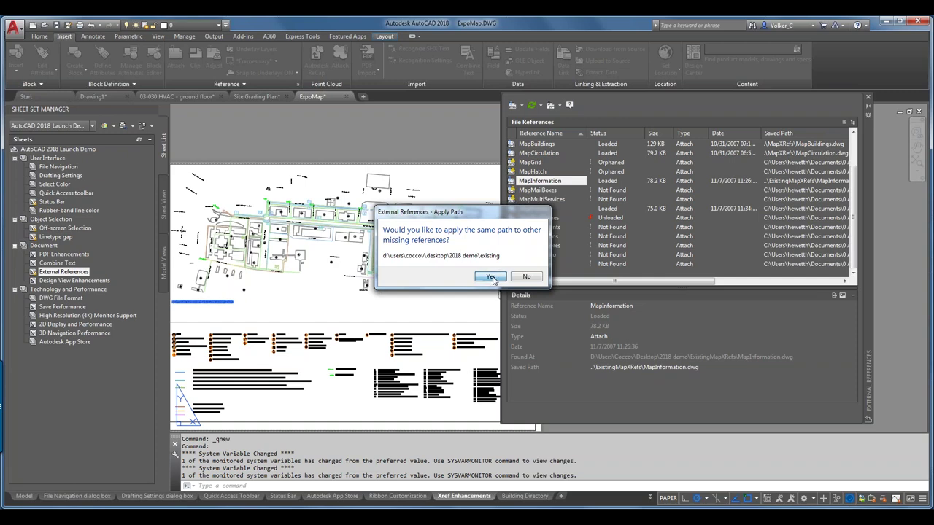
Step: Apply the ExistingMapXRefs path to other missing xrefs, loading MapMailBoxes, MapPalcos, MapRestrooms, MapTeleferico and MapVedacao
click(491, 278)
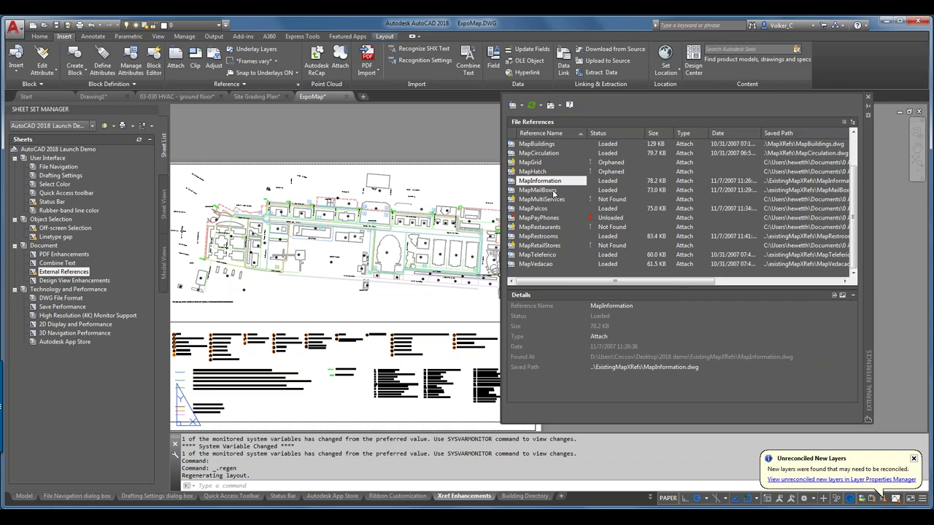
mouse_move(554, 193)
mouse_move(550, 229)
Step: Select MapInformation, MapRetailStores, MapRestaurants and MapMultiServices together and bring up their Find and Replace option
mouse_move(549, 248)
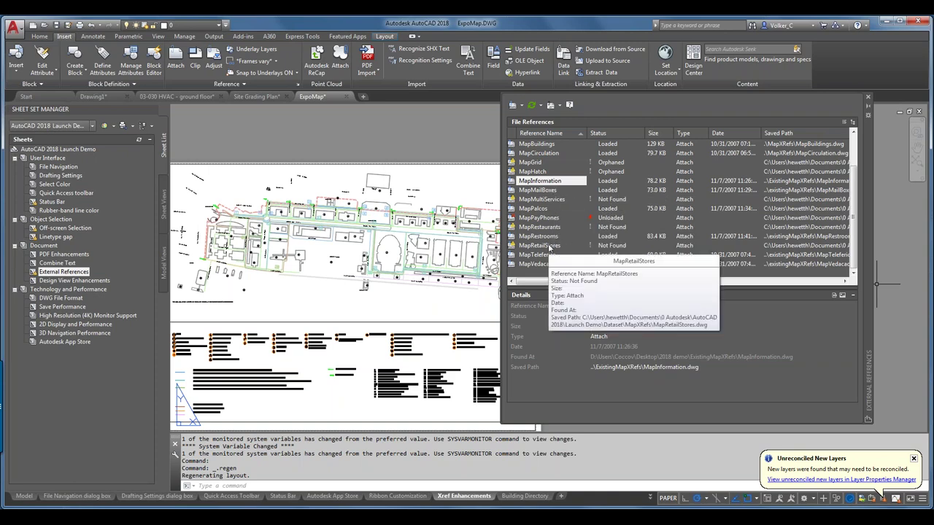
ctrl+click(548, 246)
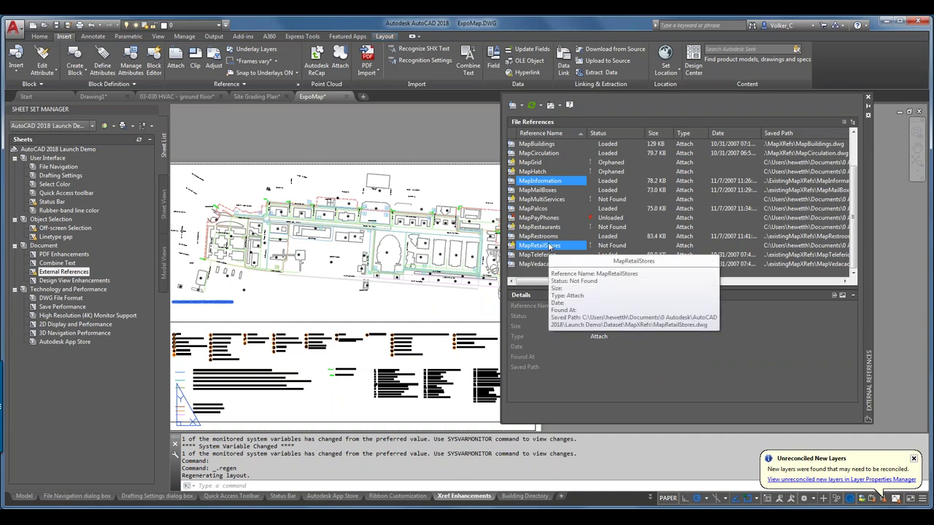
ctrl+click(548, 228)
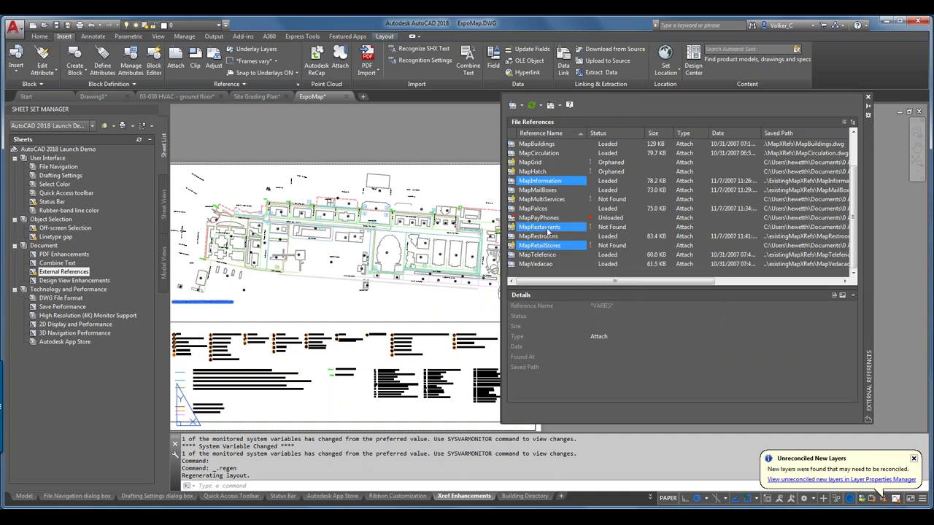
ctrl+click(556, 203)
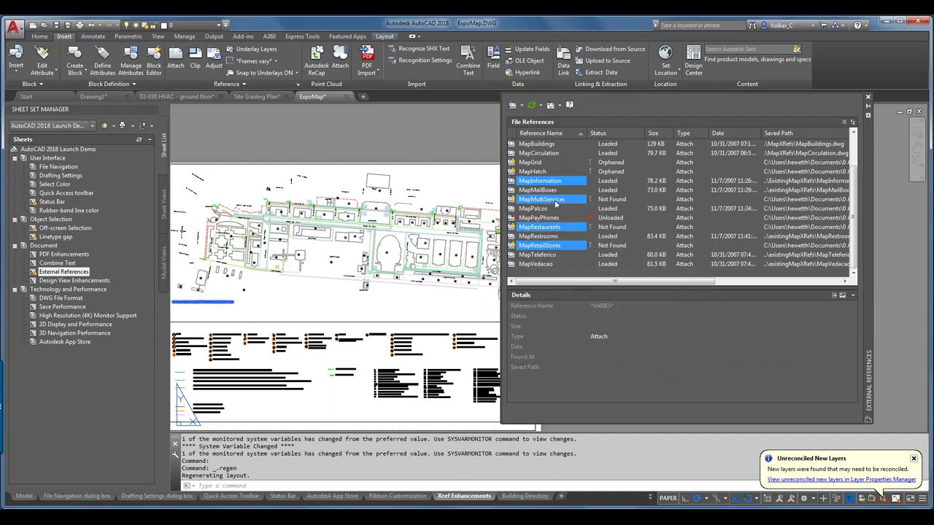
right_click(555, 204)
key(Escape)
scroll(647, 239, up, 1)
mouse_move(648, 239)
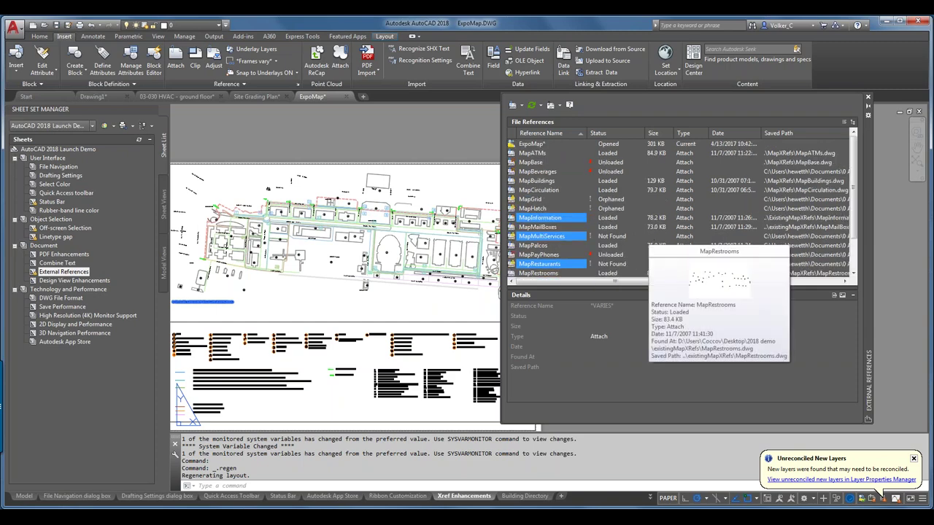
scroll(647, 240, down, 1)
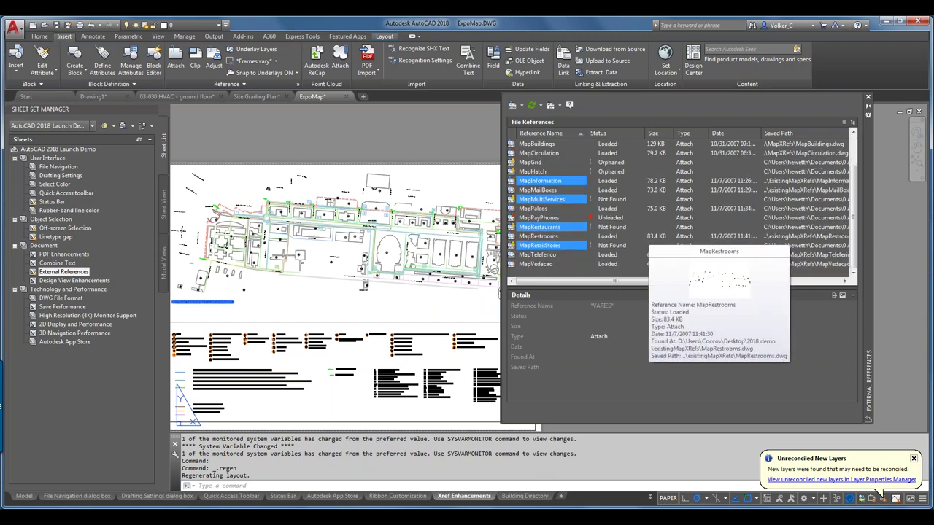
right_click(559, 182)
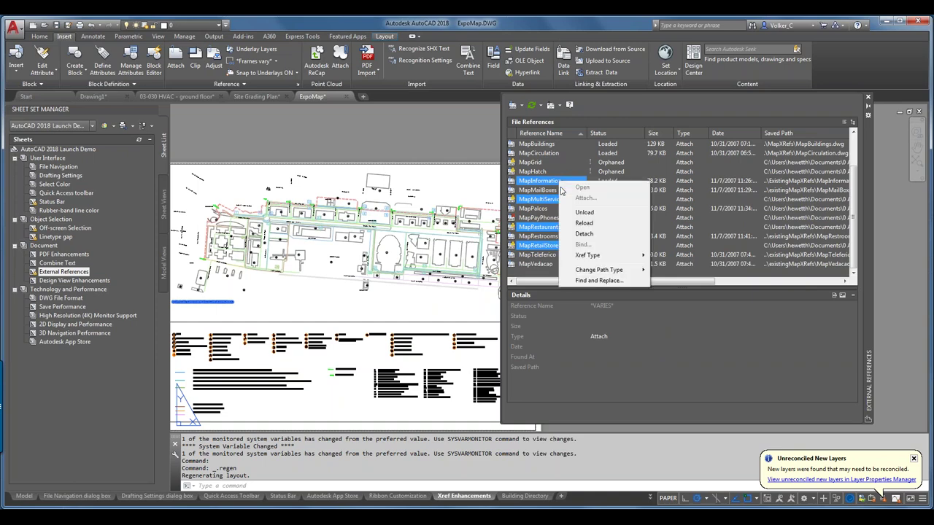
mouse_move(588, 259)
Step: In Find and Replace Selected Paths, set 2018 demo\MapFiles\Services as the path to find
click(589, 281)
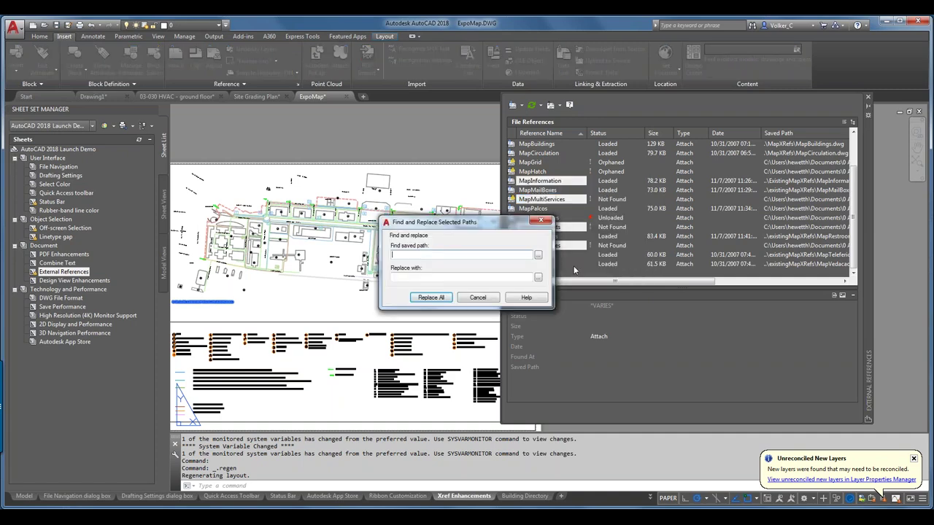
click(538, 256)
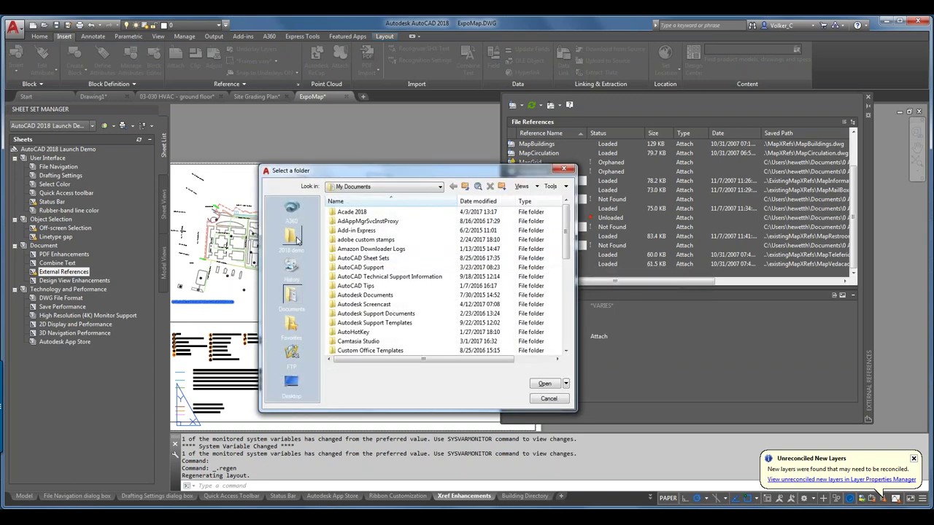
click(292, 237)
double_click(349, 221)
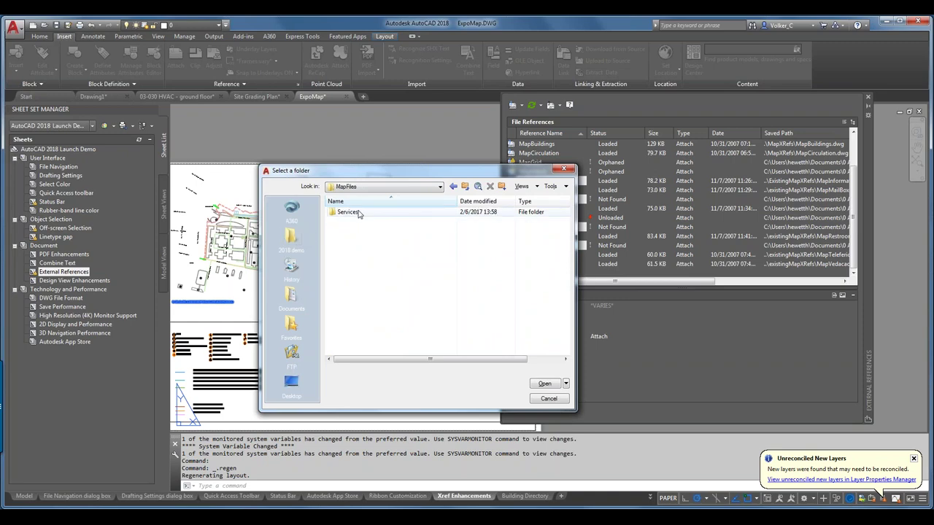
double_click(348, 212)
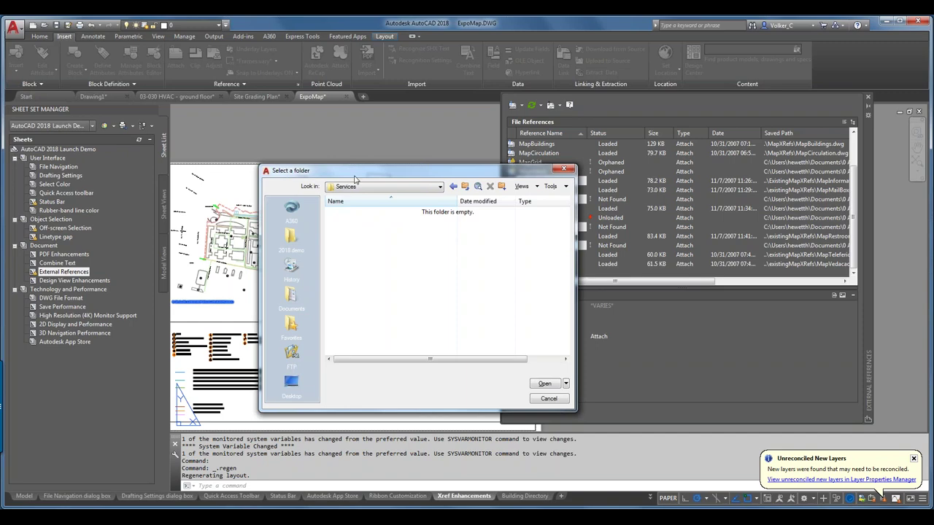
click(544, 385)
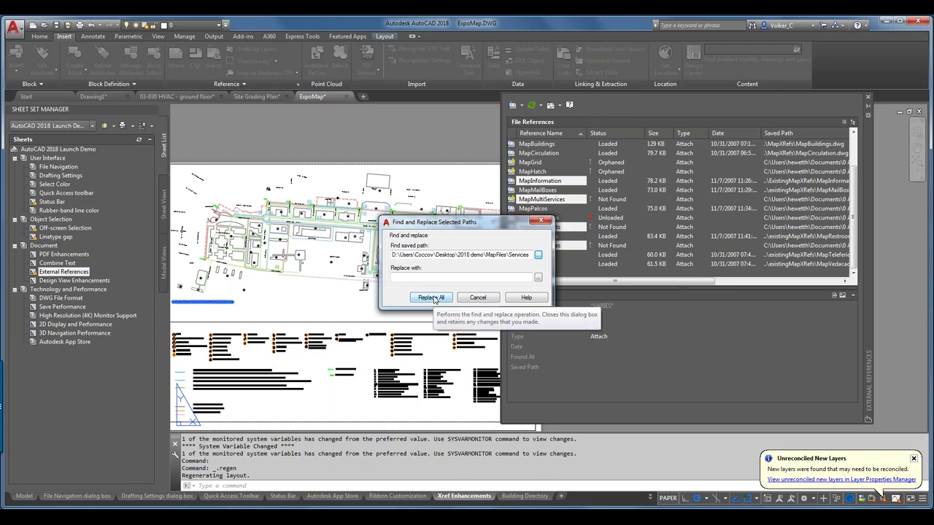
Step: Try Replace All with no replacement path, dismiss the error, and cancel the folder browse
click(431, 297)
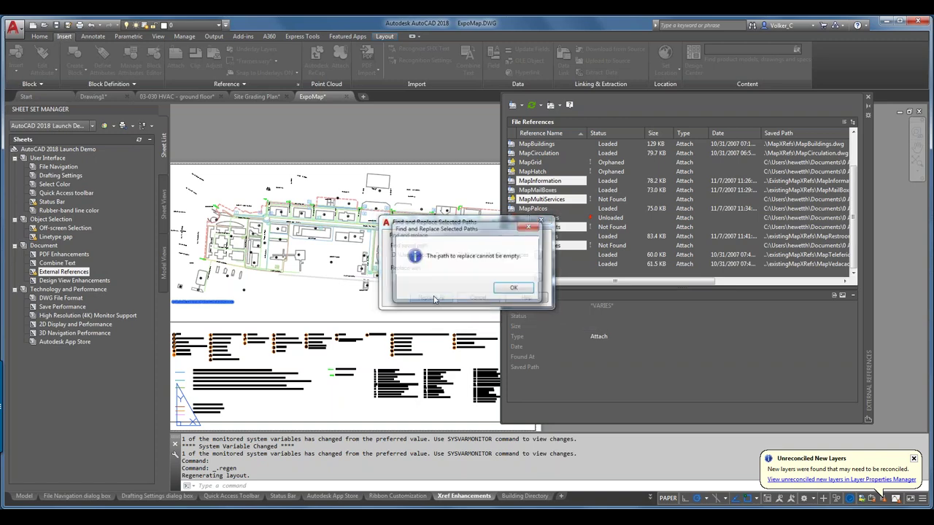
click(528, 290)
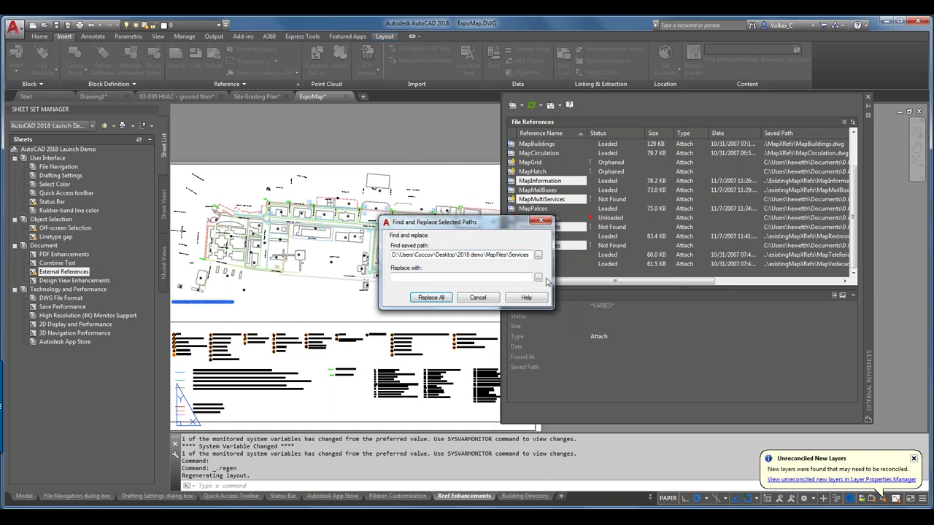
click(538, 278)
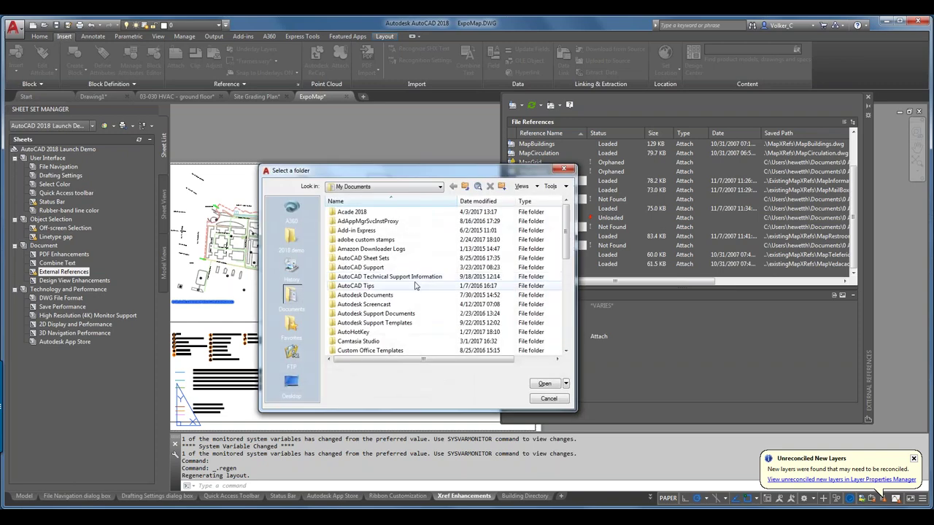
click(291, 235)
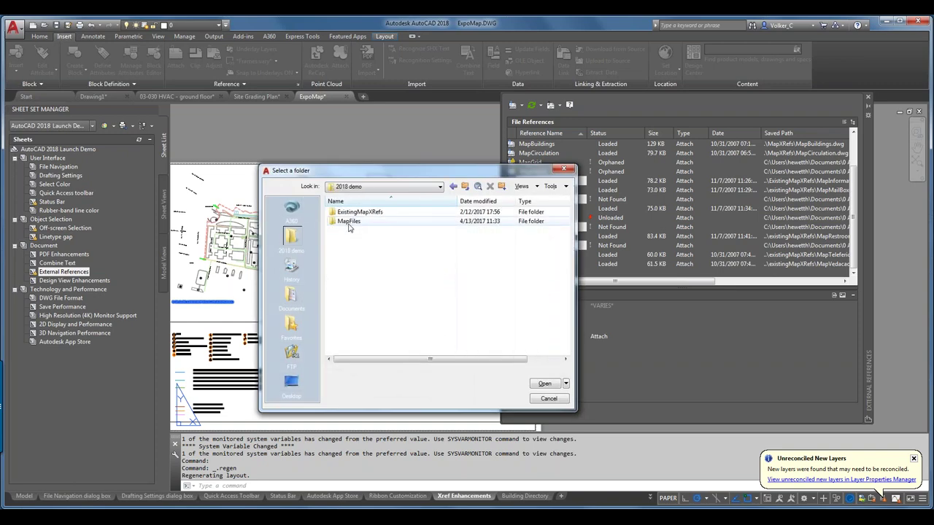
click(547, 399)
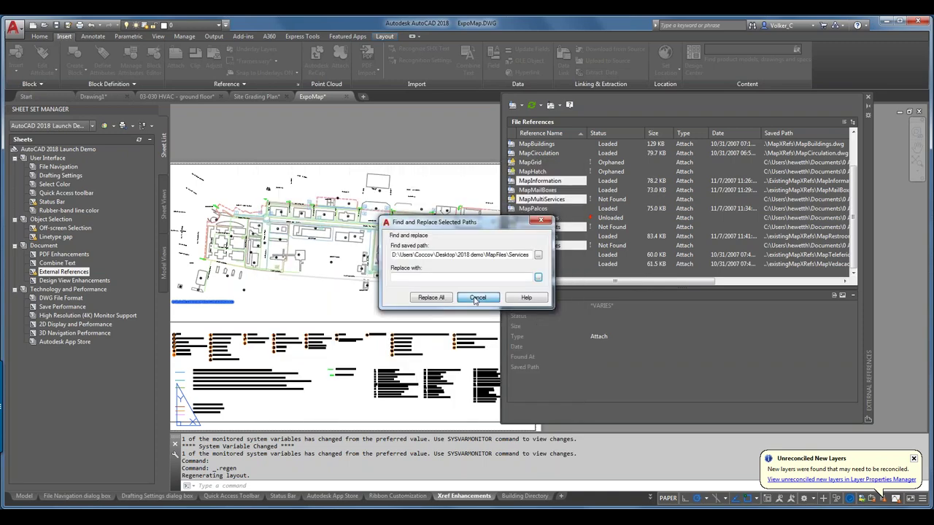
Step: Replace the four selected references' paths with the 2018 demo\MapFiles\Services folder and close the results summary
click(475, 298)
right_click(561, 229)
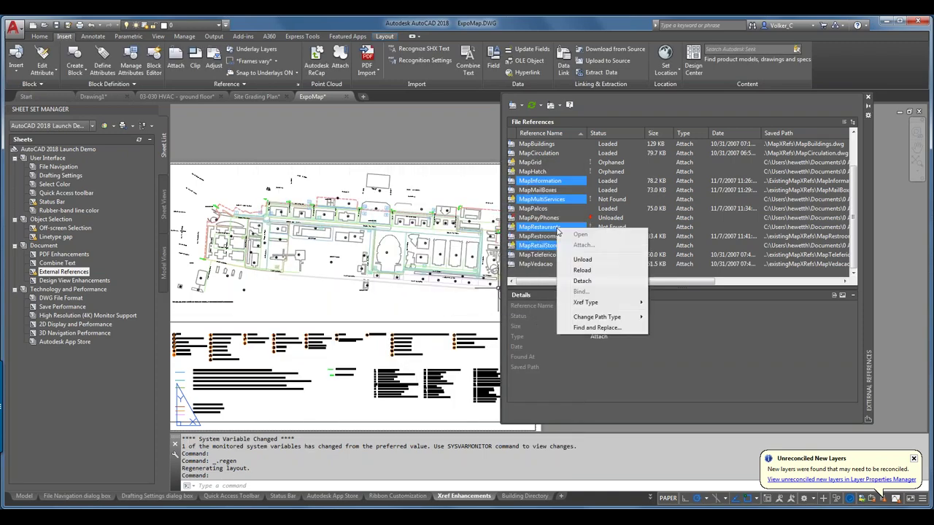
mouse_move(595, 318)
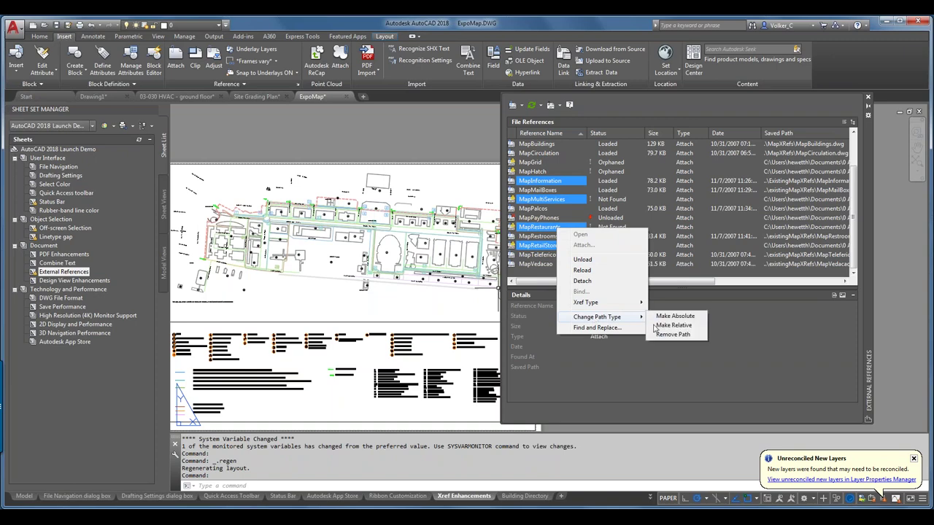
click(596, 328)
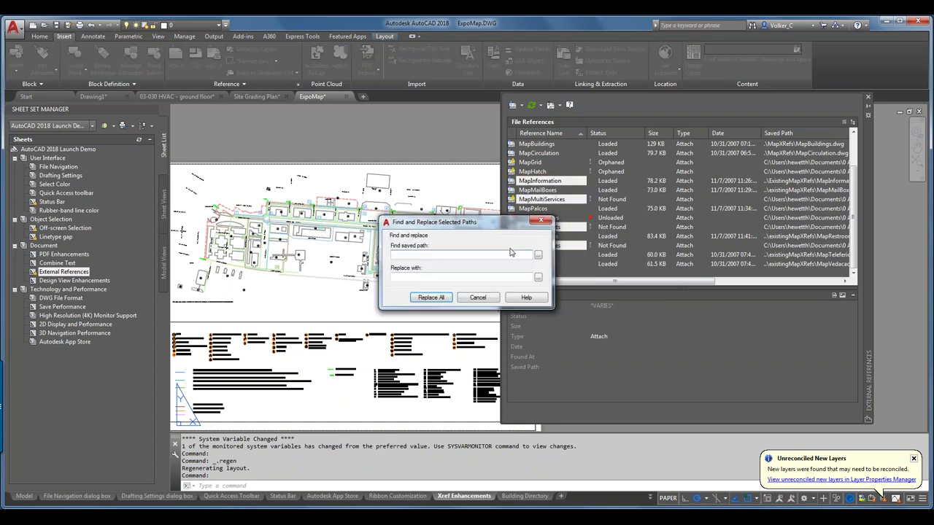
click(538, 277)
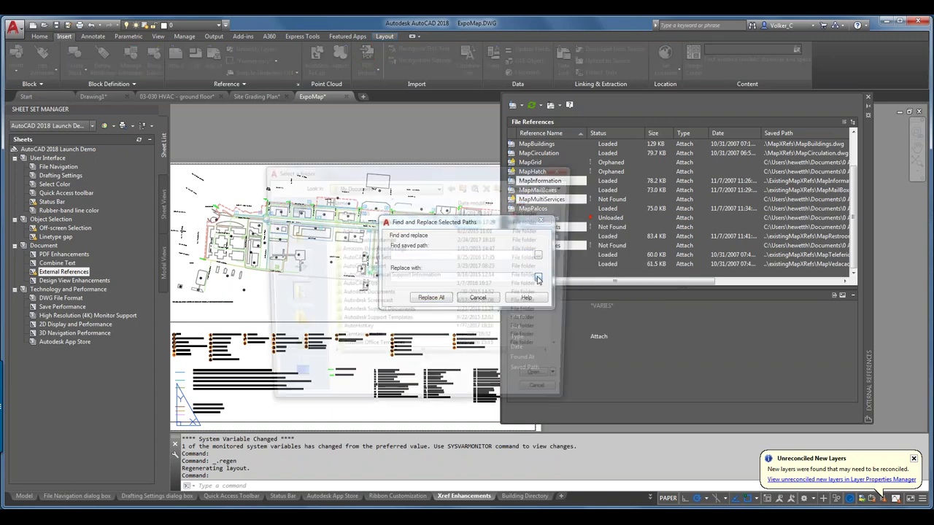
click(291, 237)
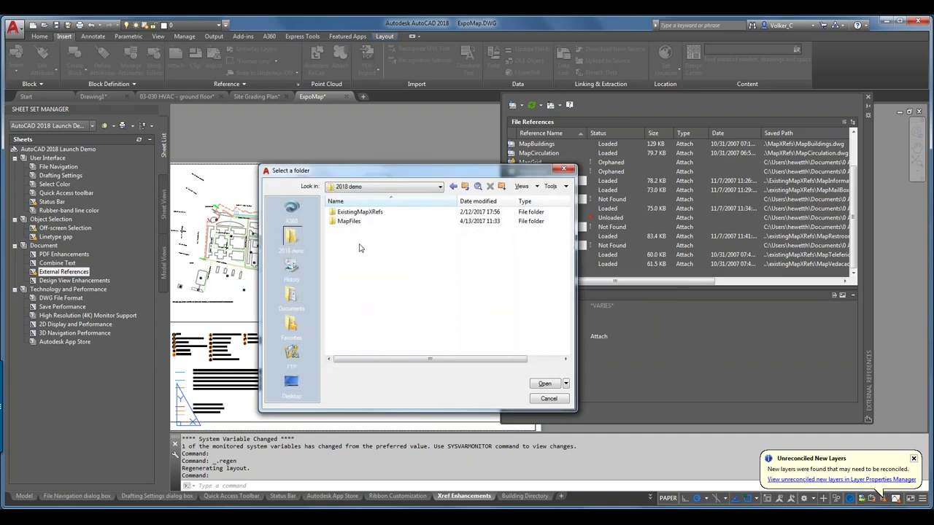
double_click(358, 223)
double_click(356, 213)
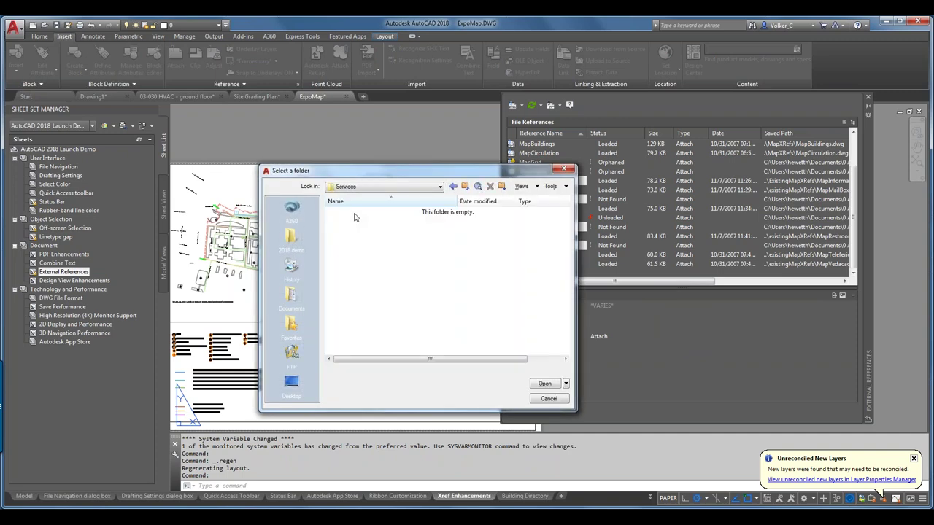
click(543, 385)
click(450, 300)
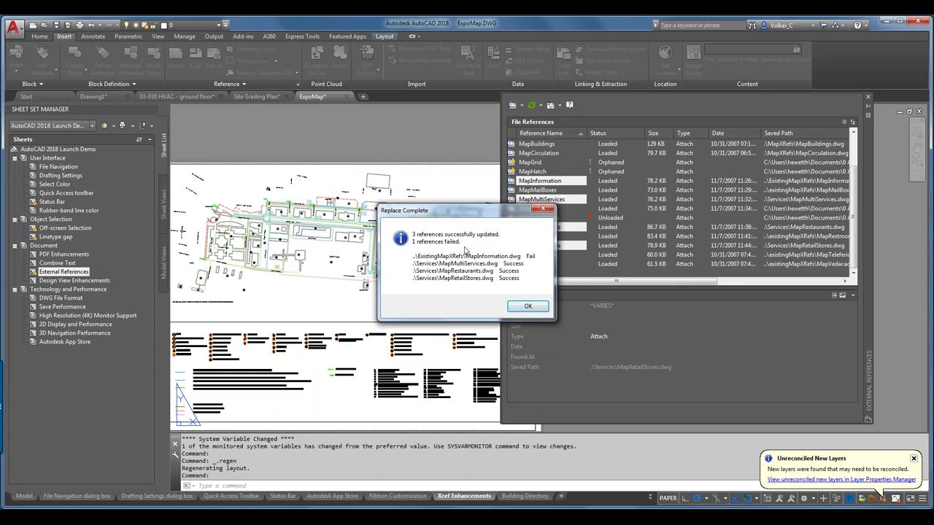
click(536, 308)
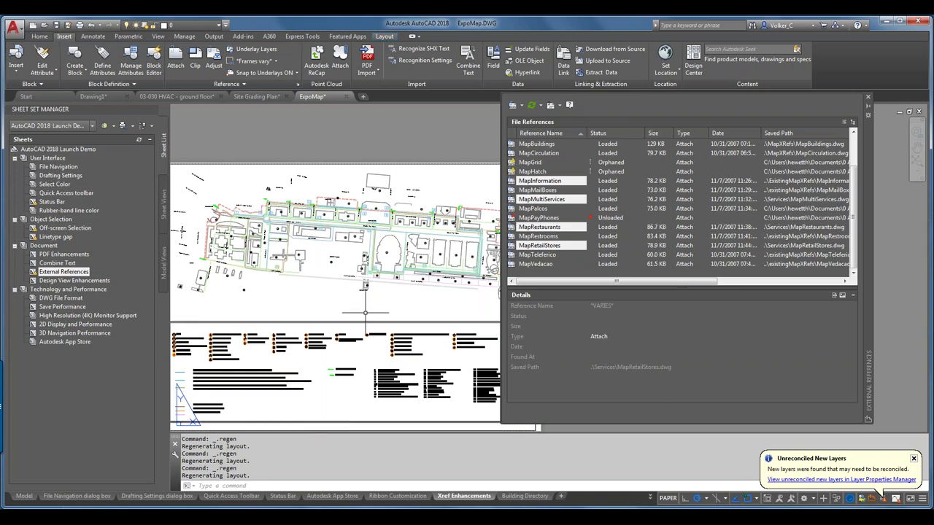
Step: Make the MapPalcos reference's saved path relative, giving .\MapPalcos.dwg
click(545, 255)
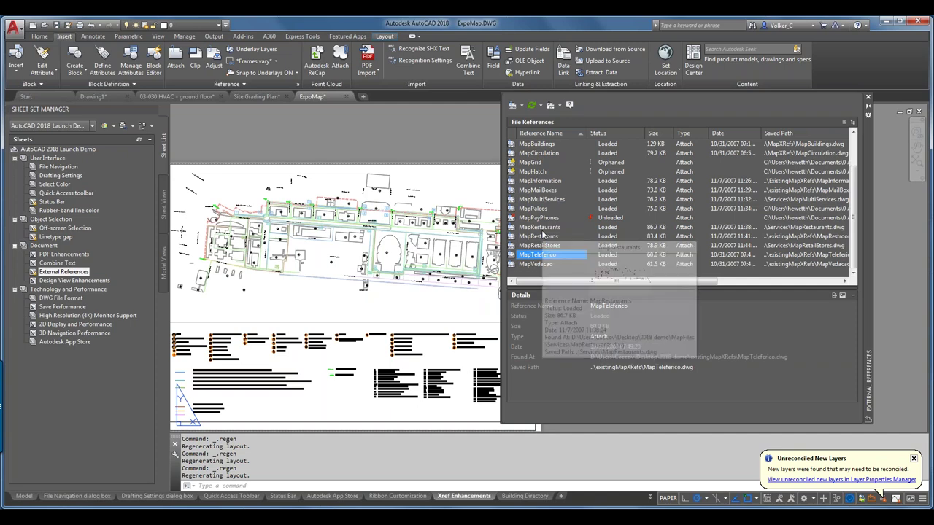
click(544, 236)
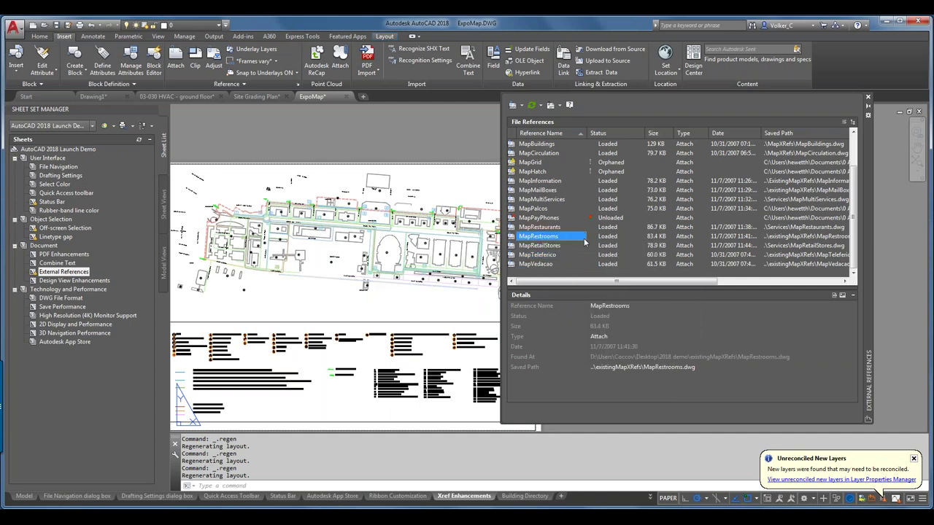
mouse_move(587, 237)
click(531, 209)
right_click(531, 209)
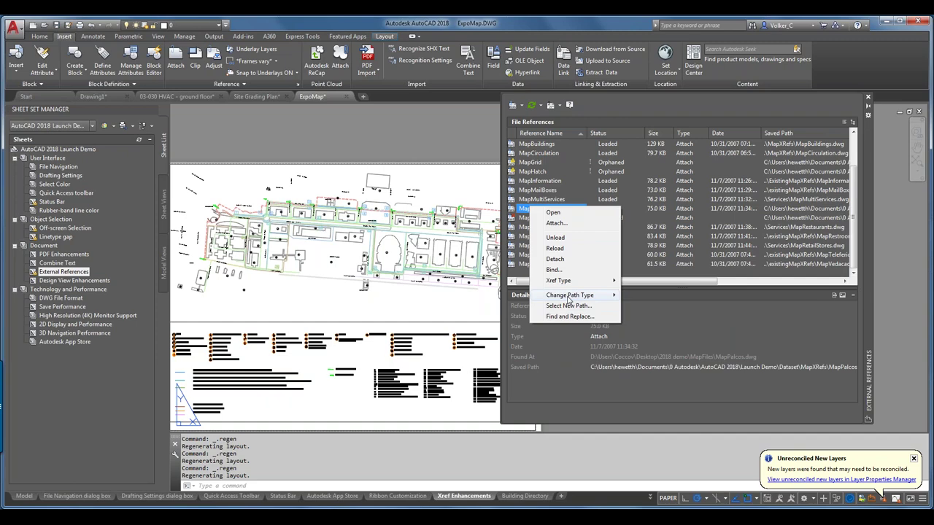
mouse_move(568, 299)
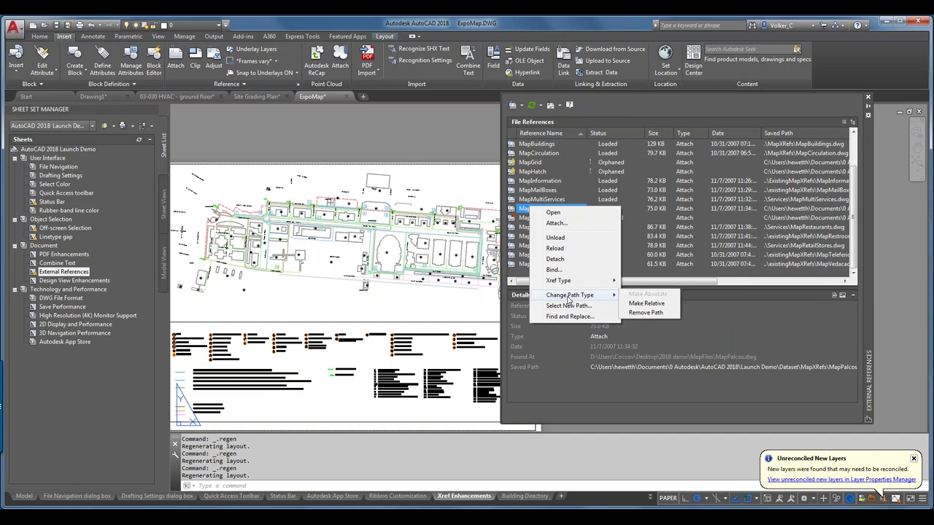
click(632, 305)
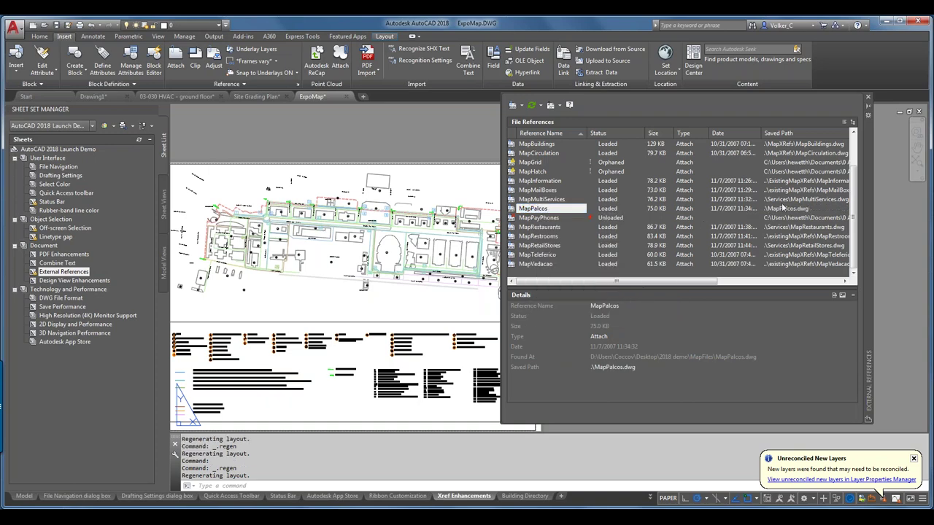
click(779, 211)
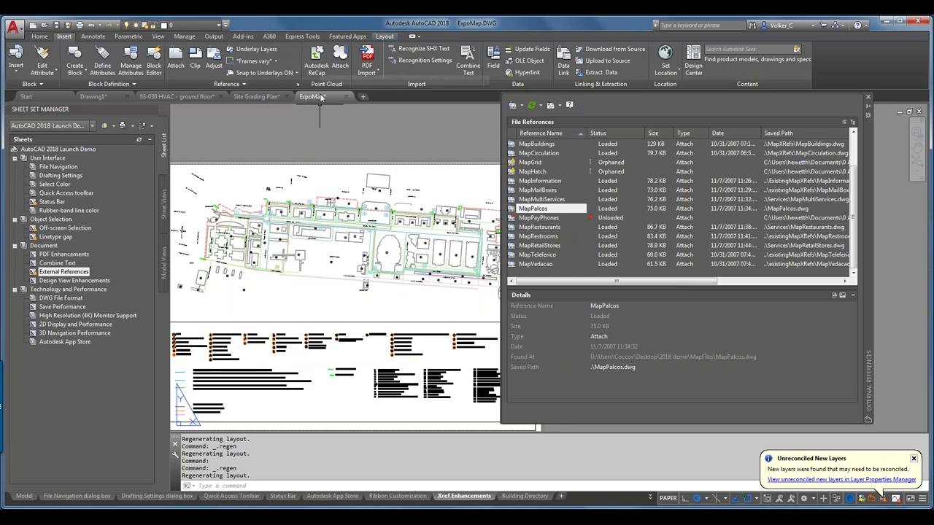
Step: Save ExpoMap.dwg to the Desktop, replacing the existing copy there
mouse_move(321, 97)
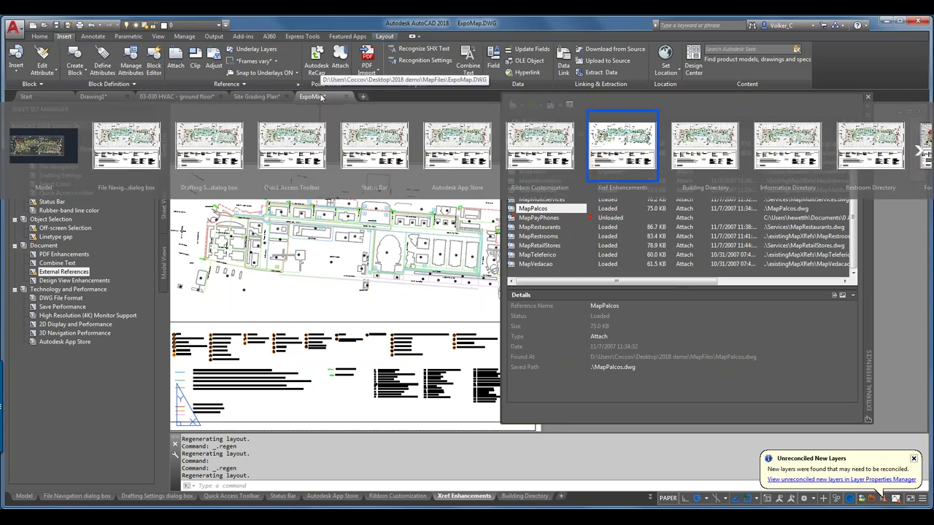
right_click(321, 97)
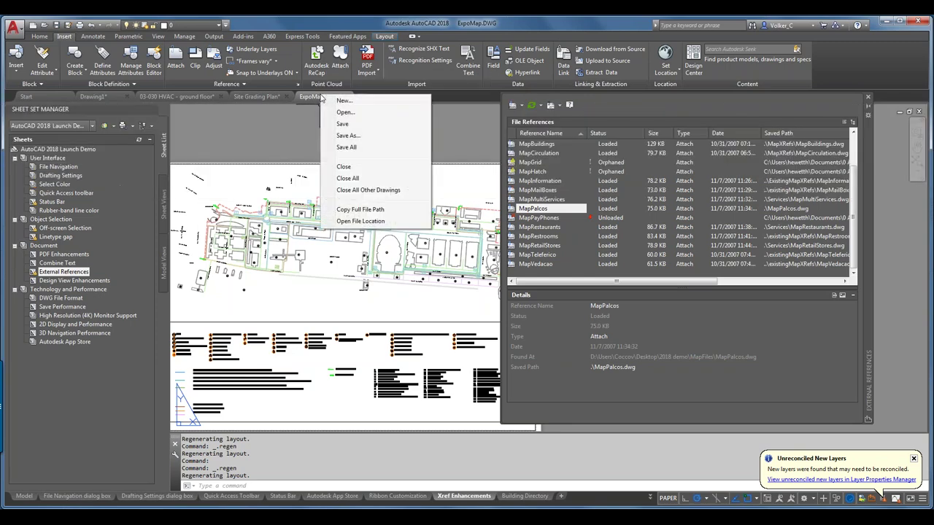
click(348, 136)
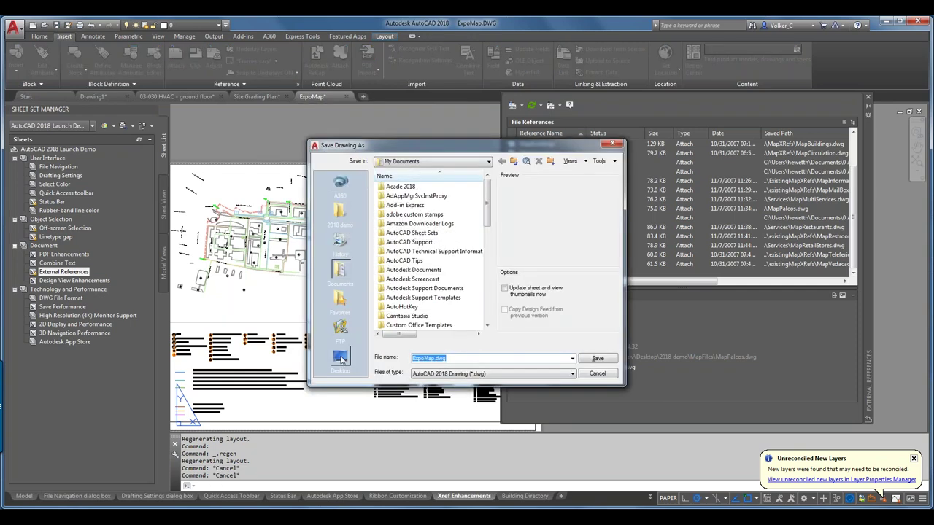
click(339, 357)
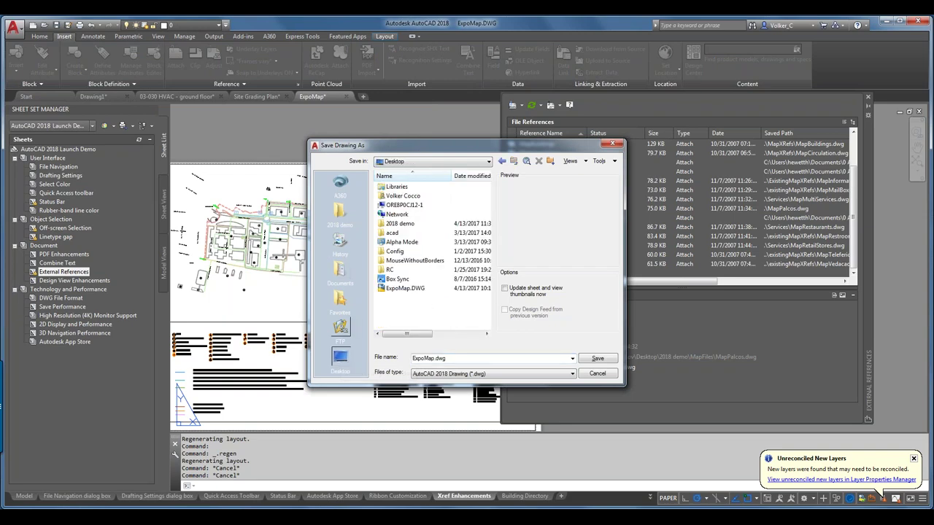
click(605, 361)
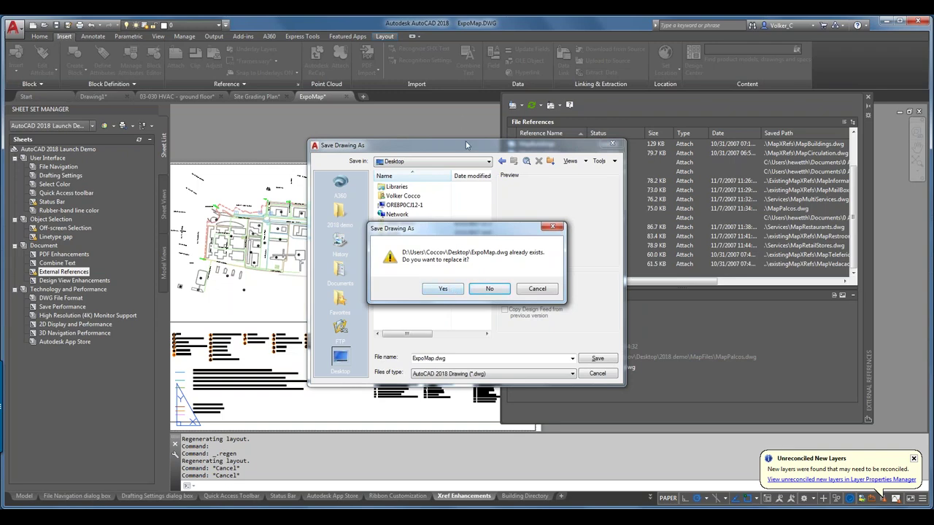
click(545, 289)
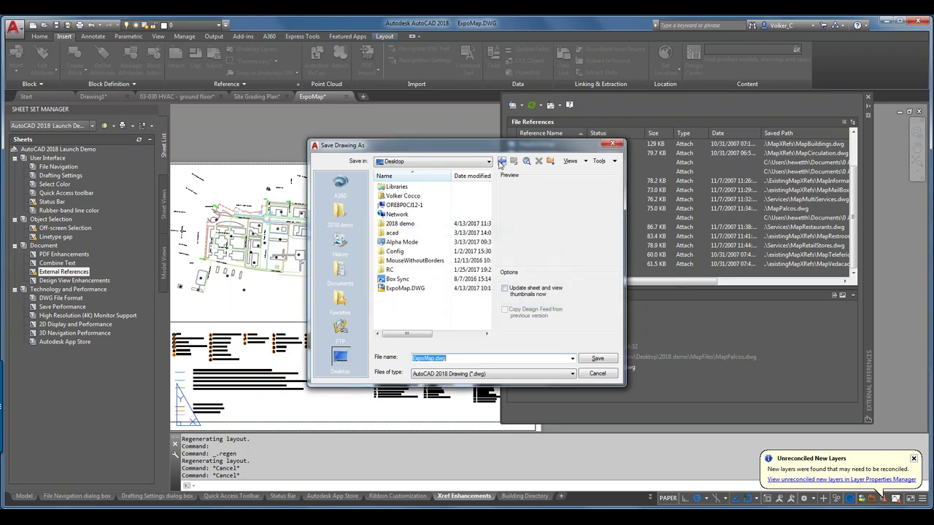
drag(494, 149, 341, 142)
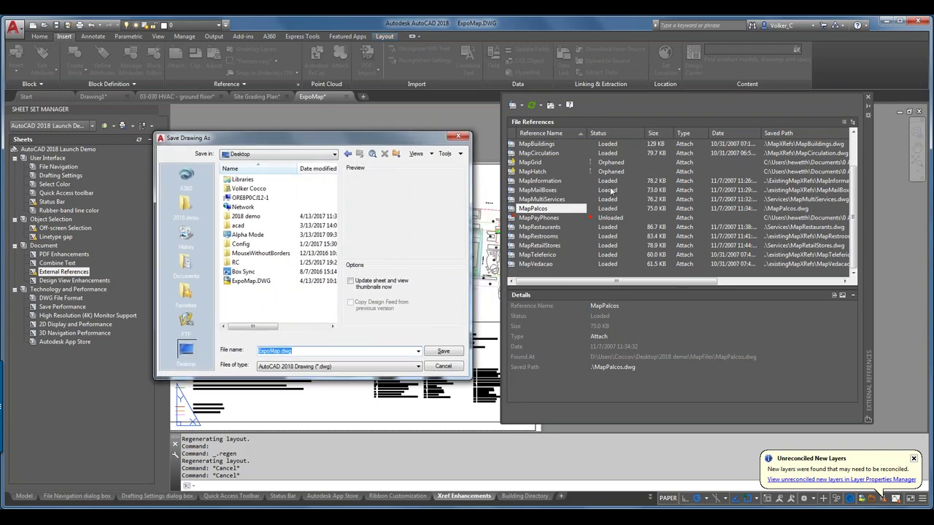
click(444, 351)
click(290, 282)
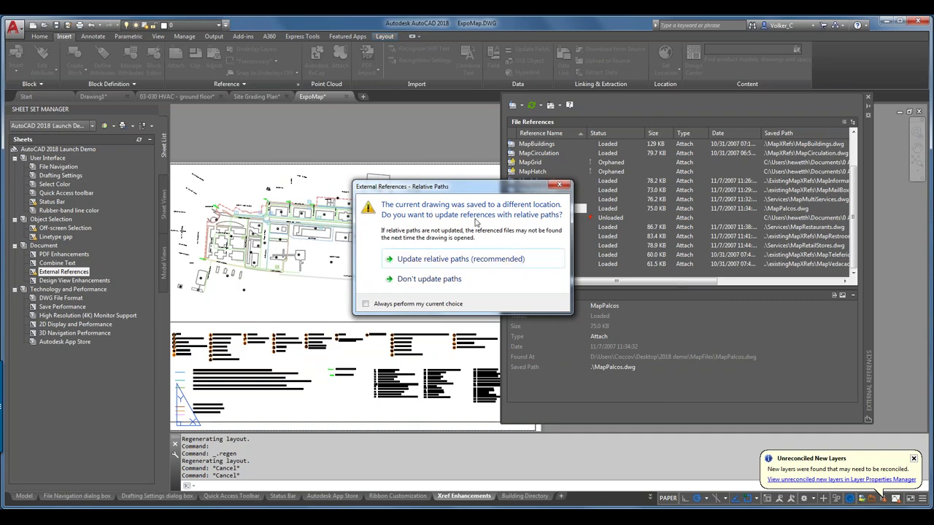
Step: Update the external references to relative saved paths (recommended)
click(480, 262)
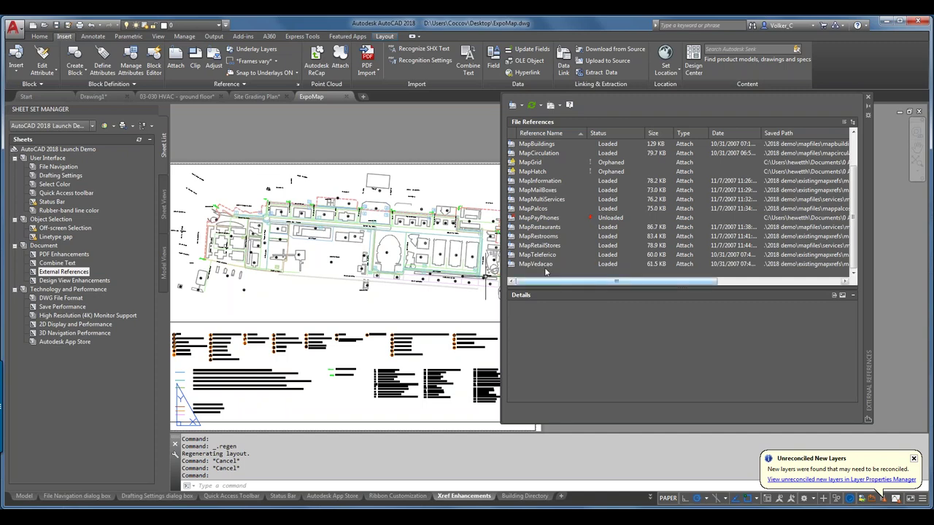
Step: Rename the MapTeleferico reference to Teleferico by removing the 'Map' prefix
mouse_move(535, 257)
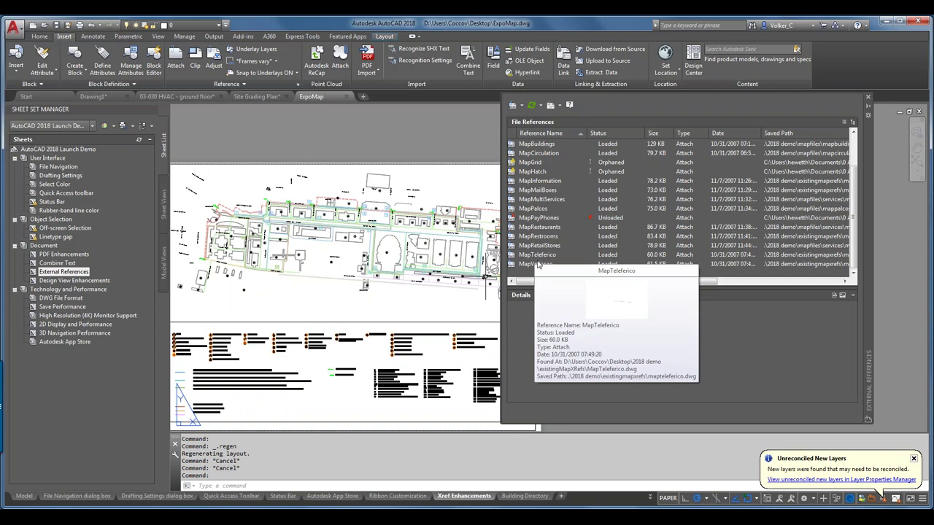
click(544, 257)
mouse_move(552, 259)
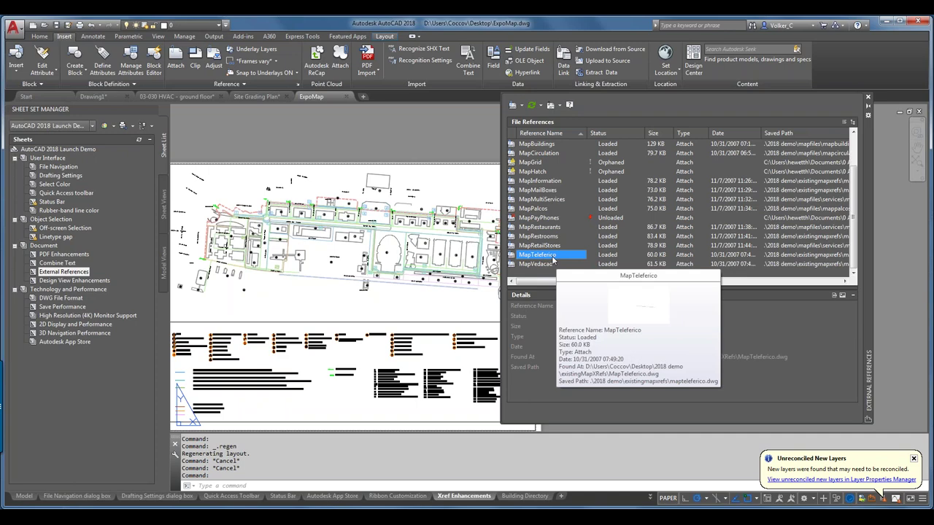
click(544, 255)
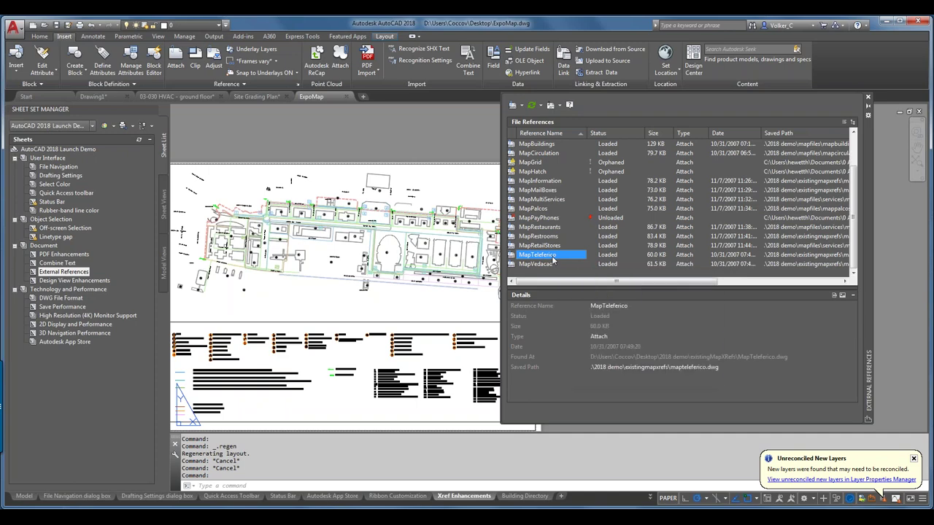
mouse_move(548, 255)
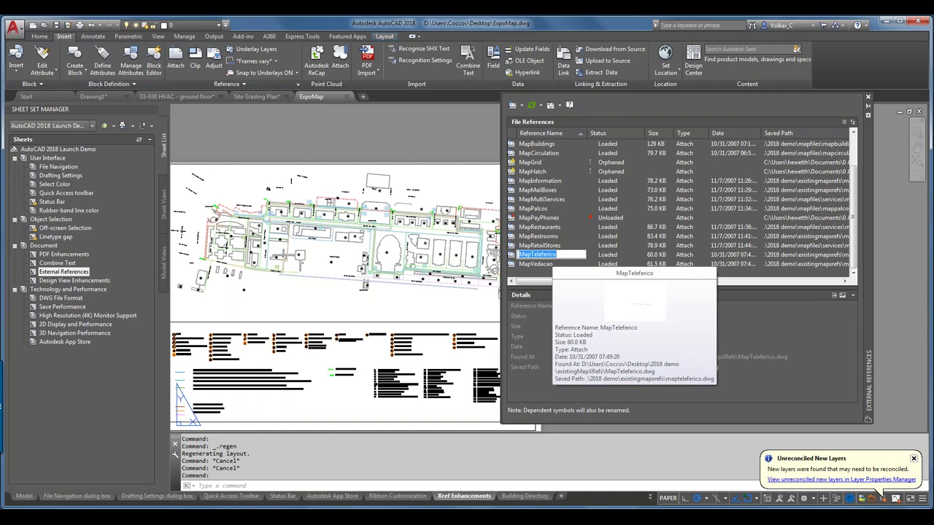
click(531, 254)
drag(530, 254, 518, 255)
key(Delete)
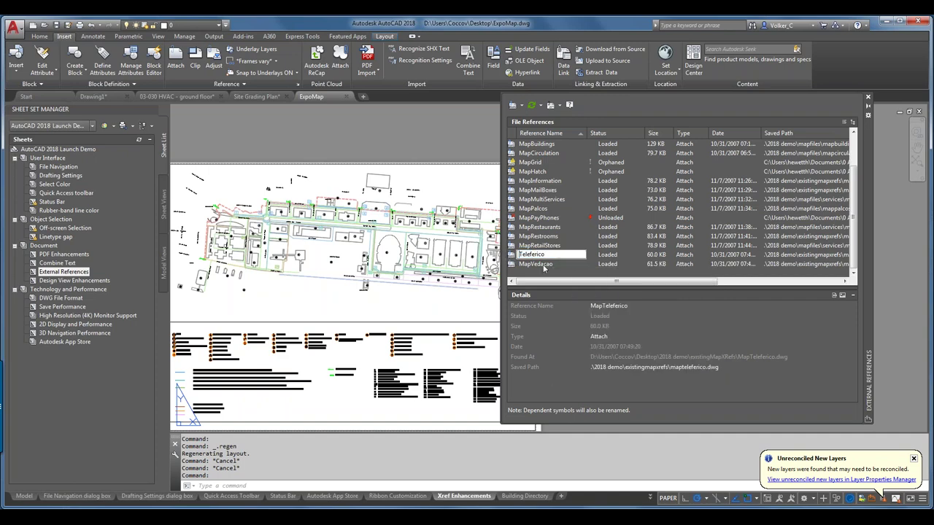
key(Return)
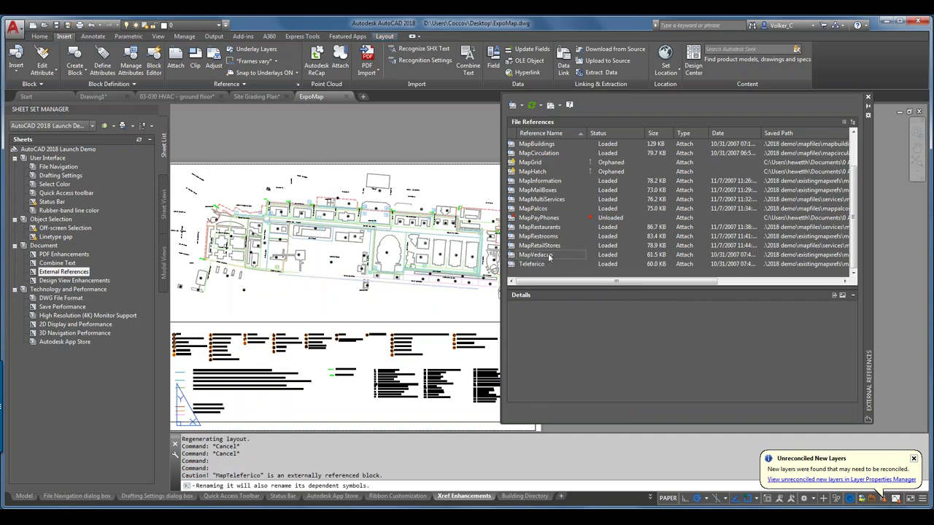
Step: Rename the MapVedacao reference to Vedacao by removing the 'Map' prefix
click(548, 255)
click(549, 255)
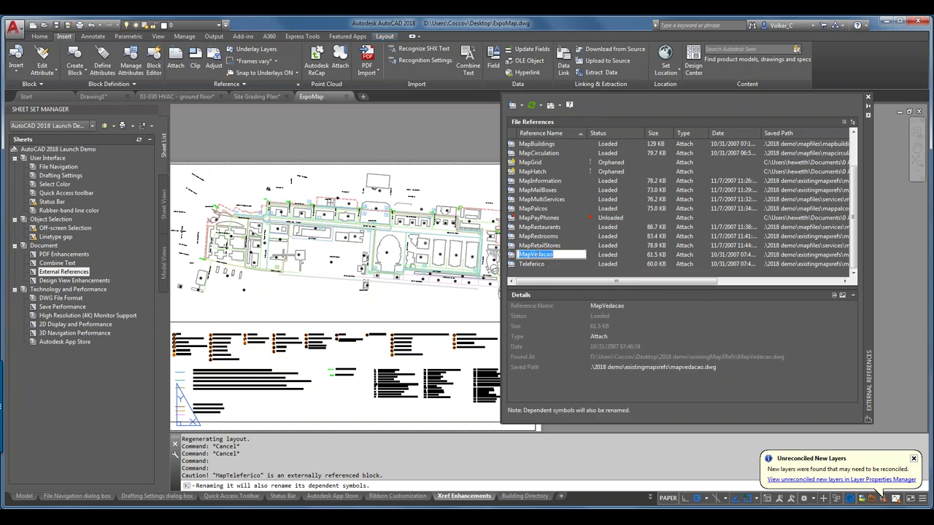
drag(529, 254, 518, 254)
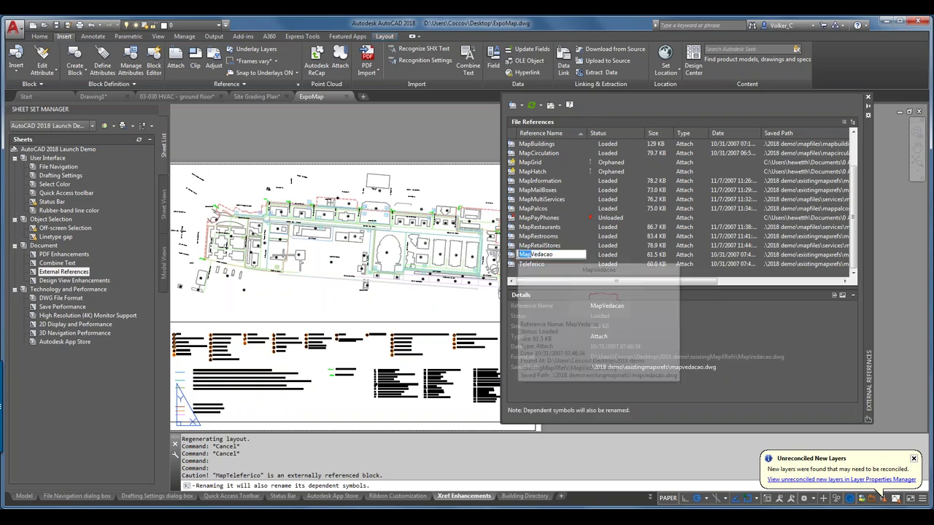
key(BackSpace)
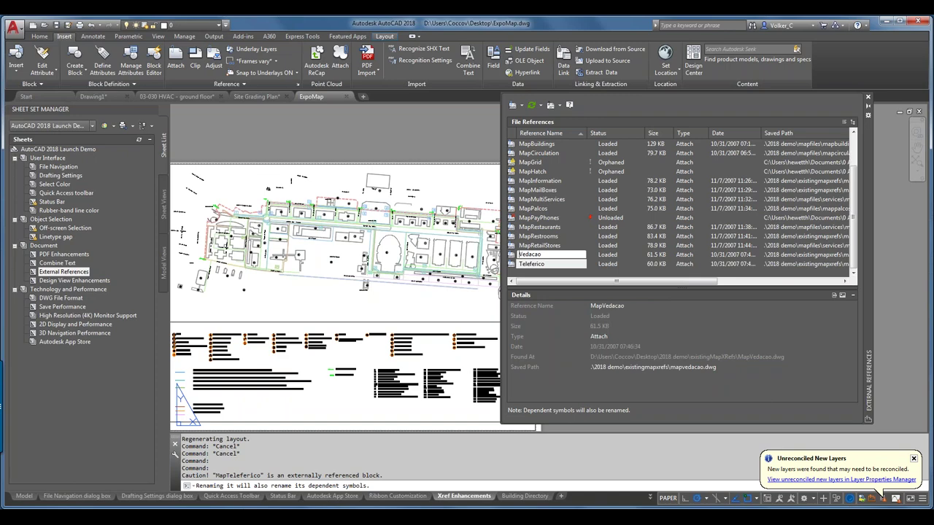
key(Return)
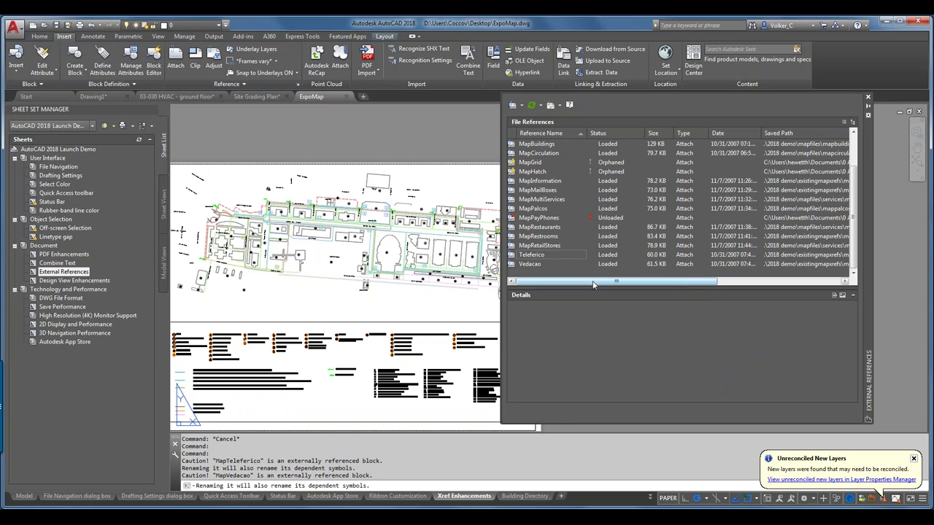
drag(592, 283, 552, 283)
Step: Run REN and pick MapCirculation from the Blocks list
mouse_move(539, 256)
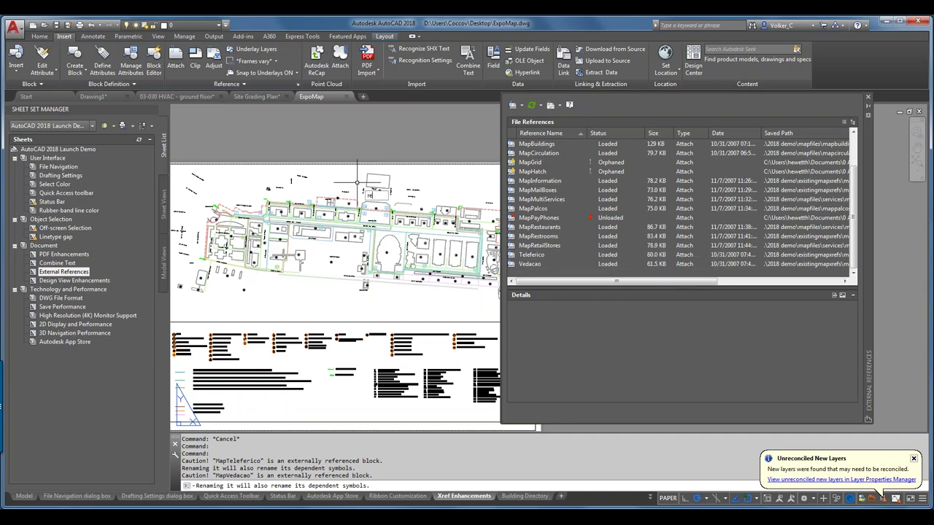
text(REN)
key(Return)
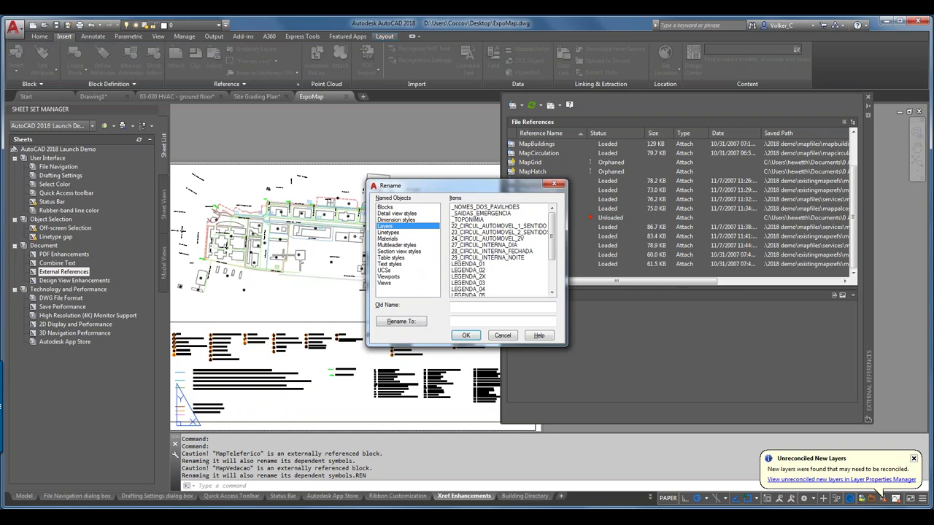
click(383, 208)
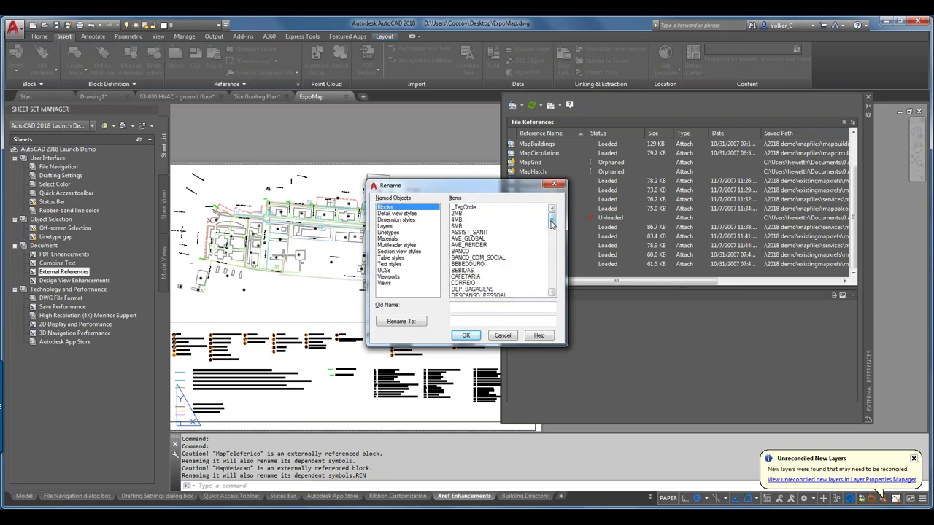
scroll(551, 231, down, 3)
scroll(551, 231, down, 2)
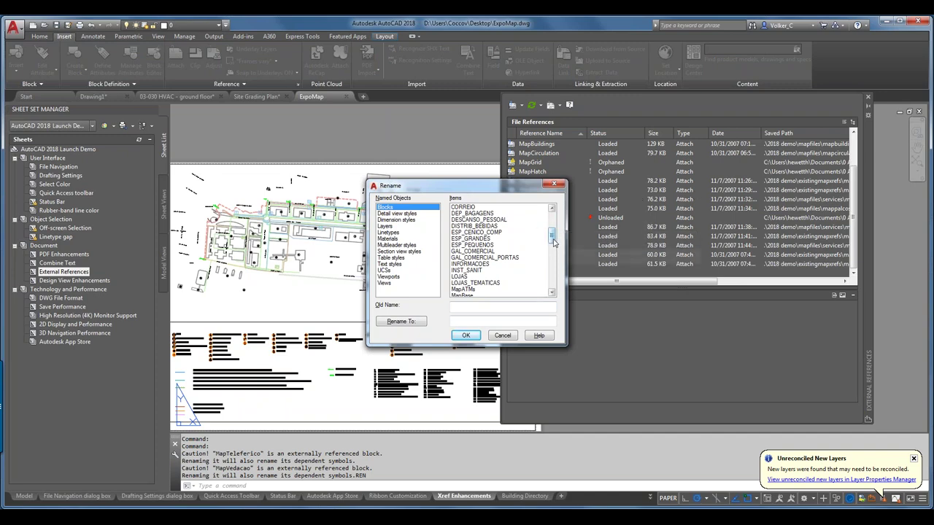
scroll(551, 247, down, 4)
scroll(553, 250, down, 1)
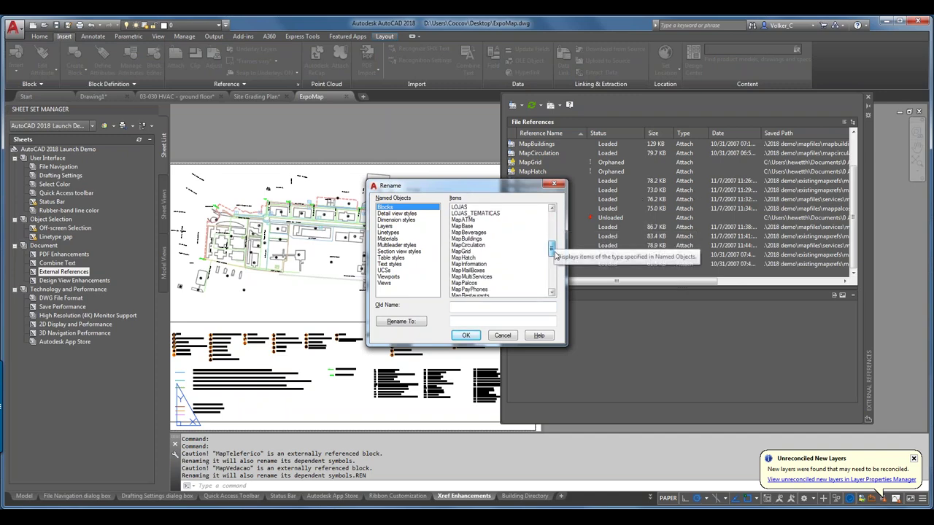
click(468, 246)
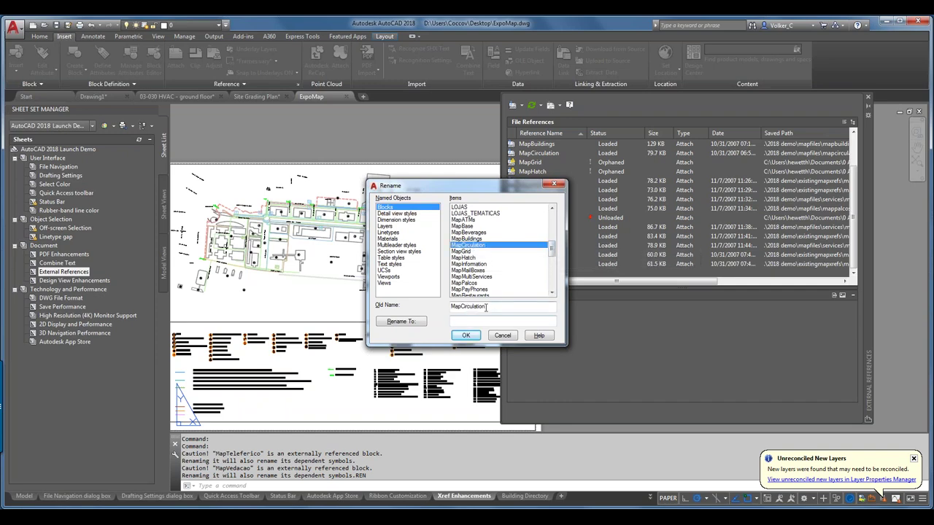
Step: Give MapCirculation the new name Circulation and confirm the rename
drag(486, 306, 463, 307)
key(ctrl+c)
click(478, 320)
key(ctrl+v)
click(409, 325)
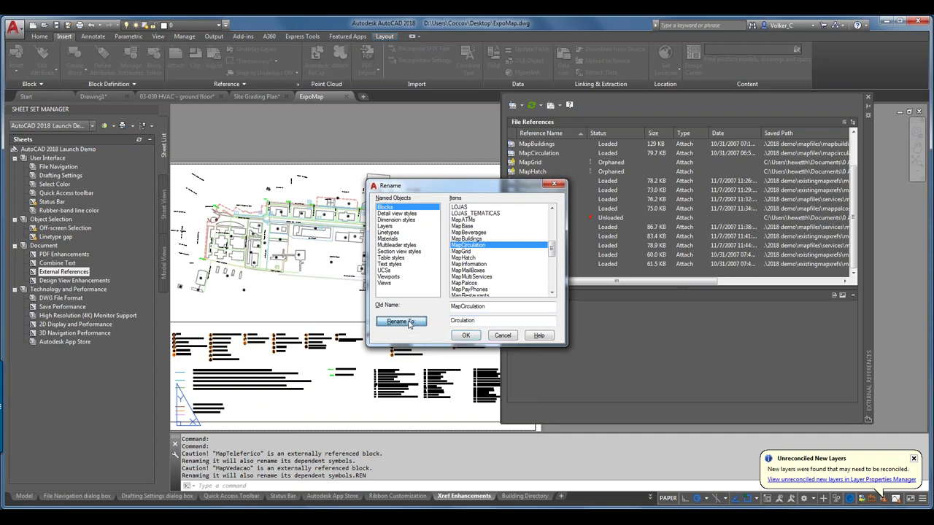
click(465, 335)
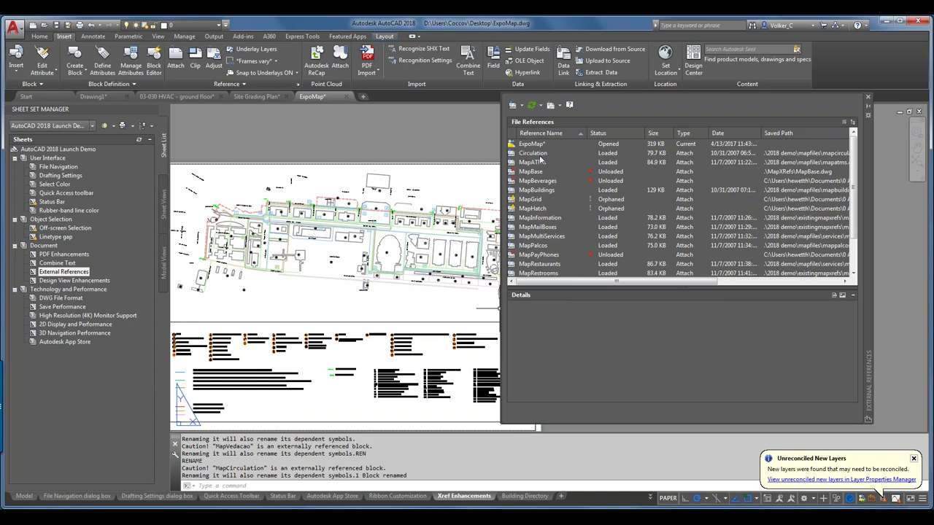
mouse_move(540, 157)
mouse_move(538, 203)
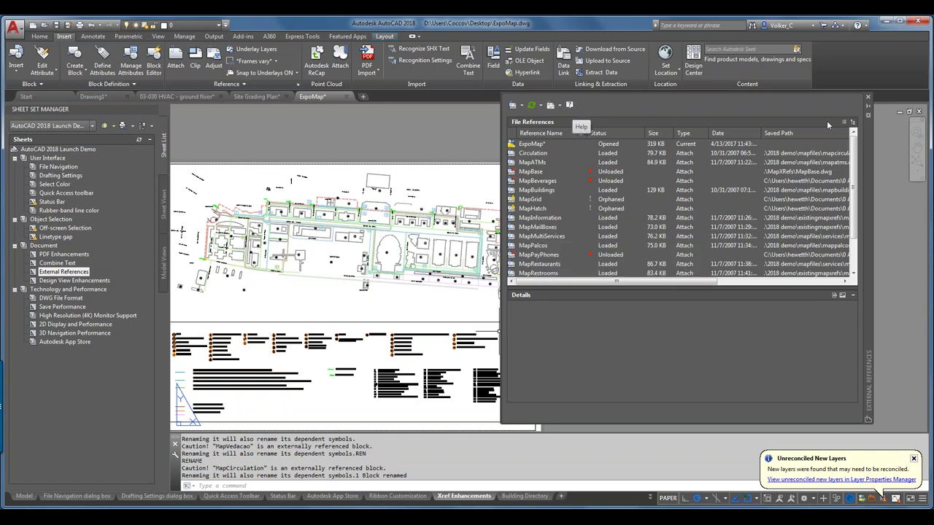
click(852, 122)
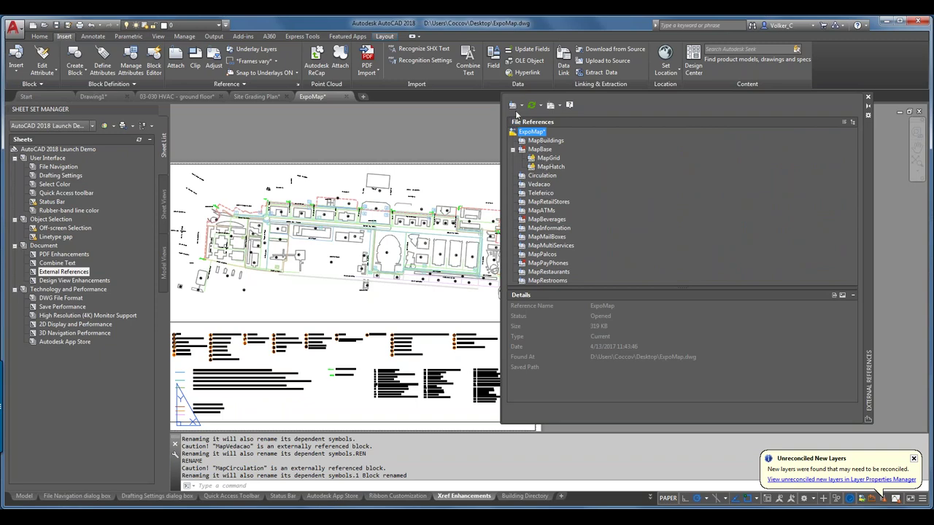
click(846, 122)
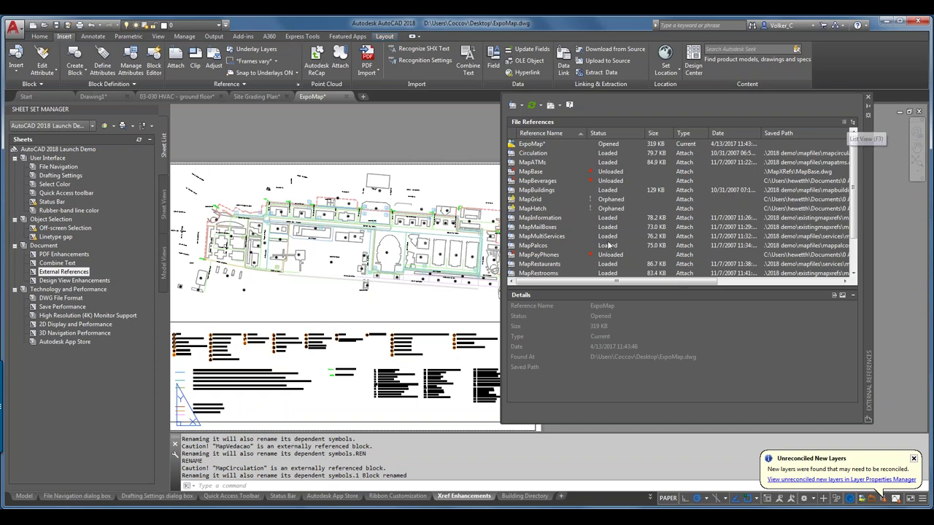
mouse_move(560, 254)
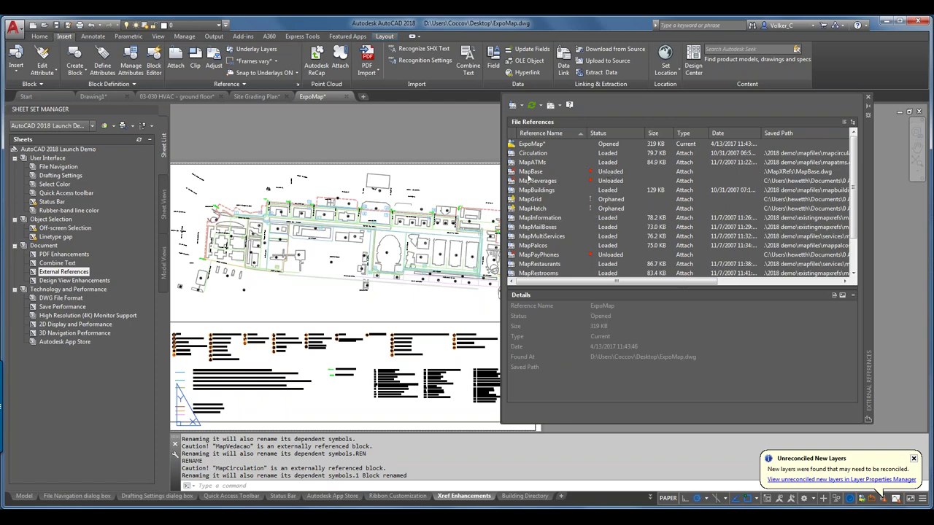
Step: Review the MapBase, MapBeverages, MapPayPhones and MapRestaurants options, then quick-save the drawing
right_click(532, 174)
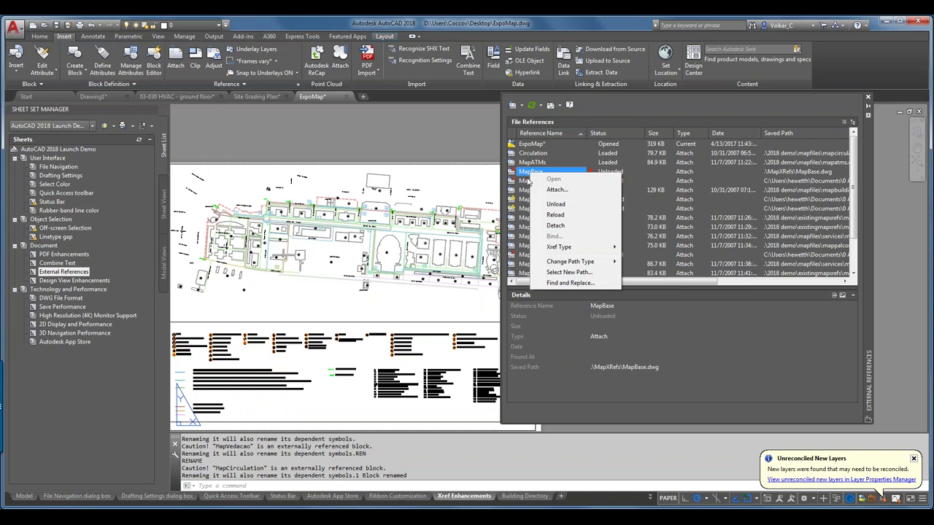
click(526, 183)
right_click(526, 182)
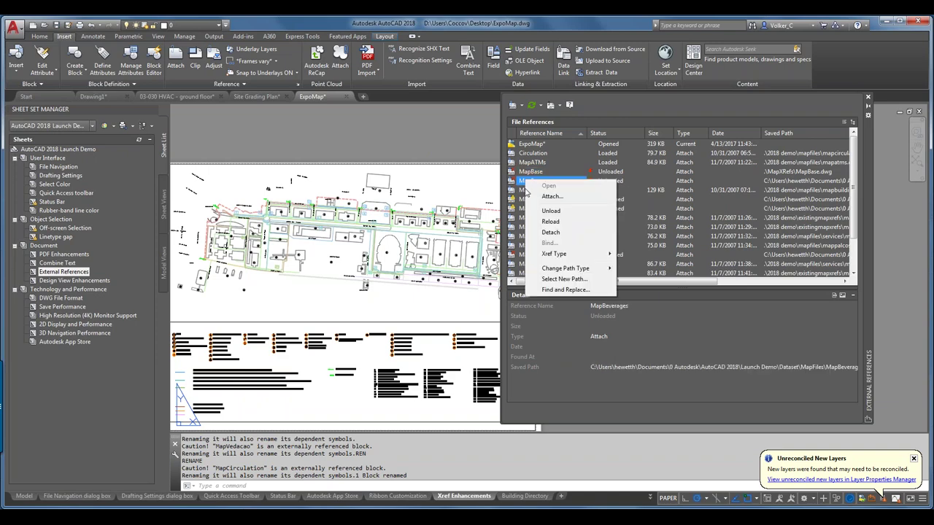
click(520, 254)
right_click(530, 255)
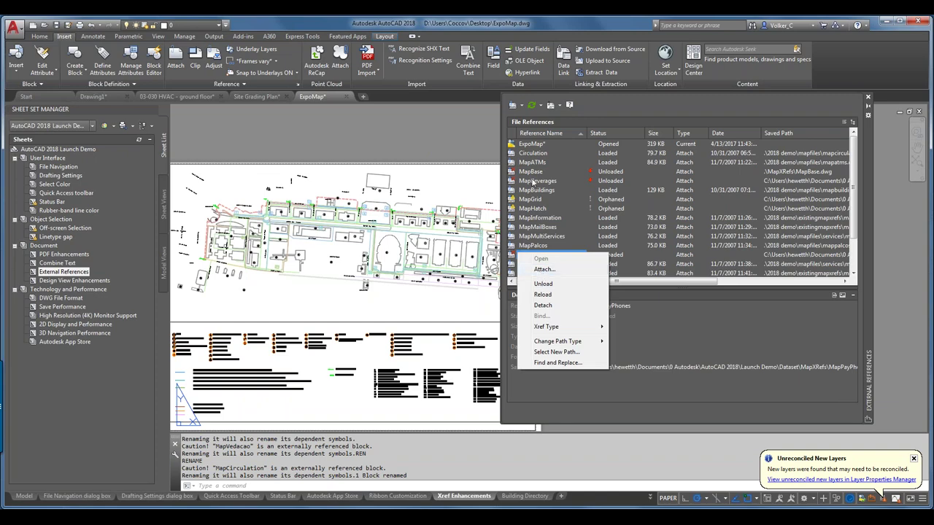
click(533, 217)
scroll(533, 217, down, 2)
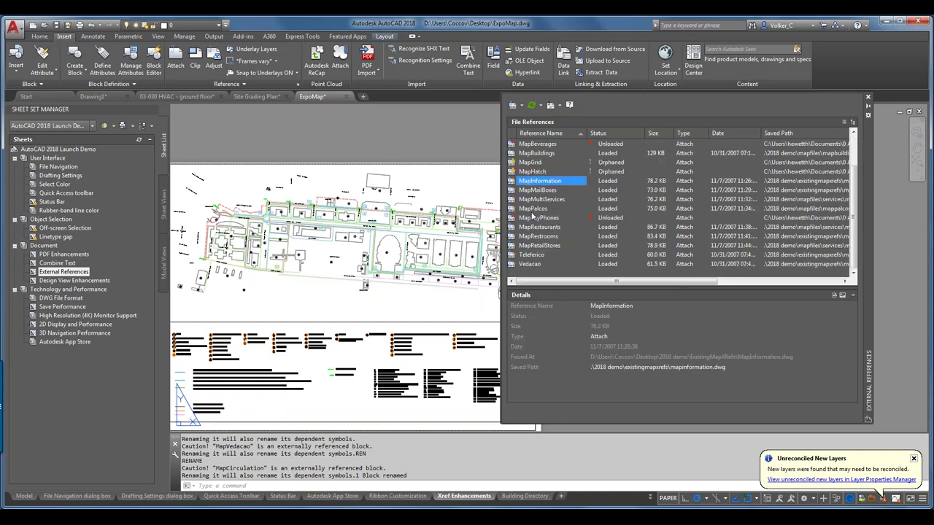
click(536, 220)
right_click(536, 225)
click(531, 229)
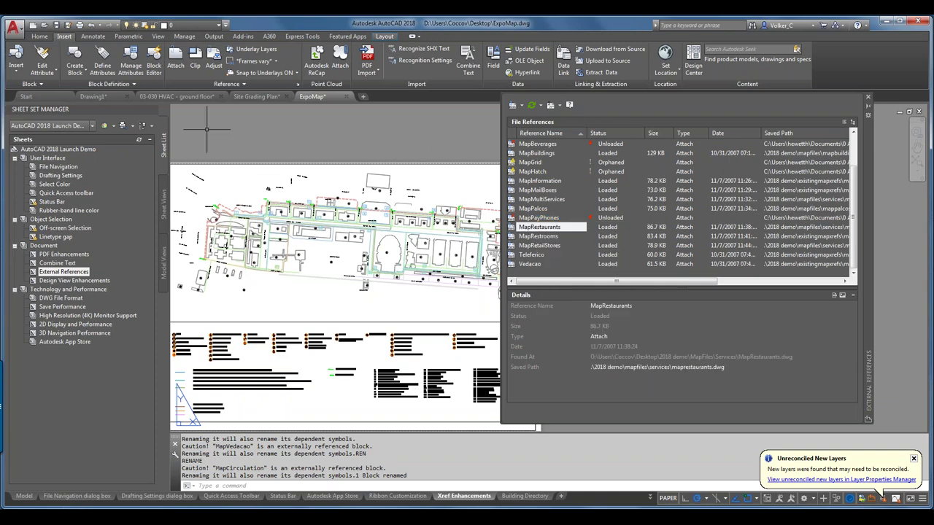
click(57, 27)
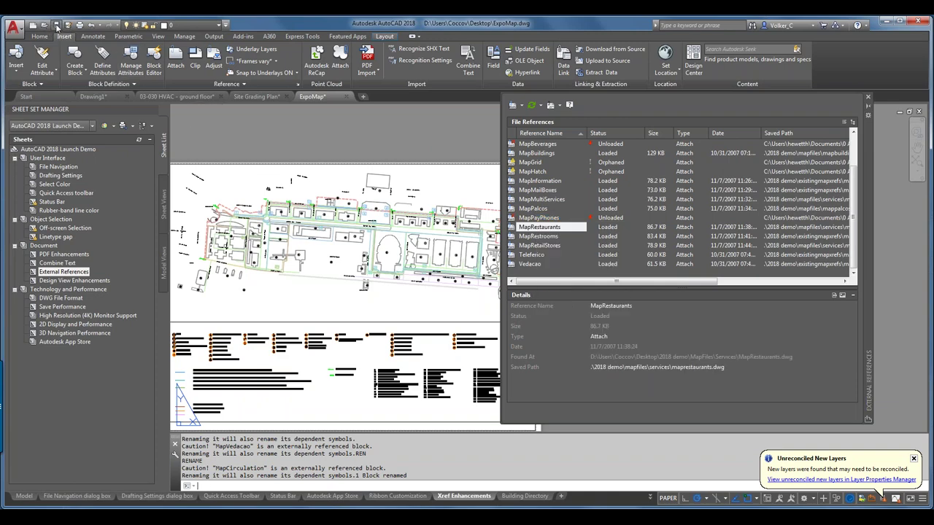
Step: Recheck the MapRestaurants and MapPayPhones options and dismiss them without changes
click(541, 226)
right_click(541, 227)
click(540, 218)
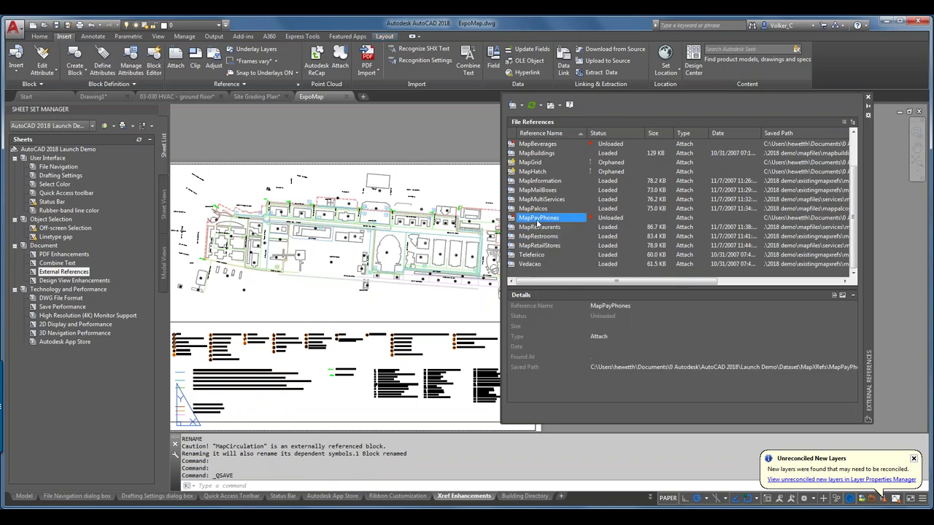
right_click(539, 219)
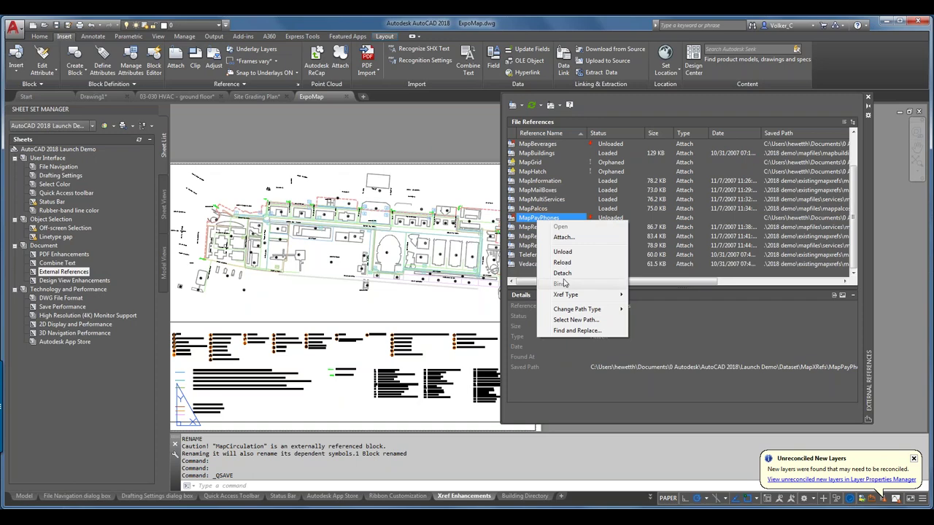
click(724, 346)
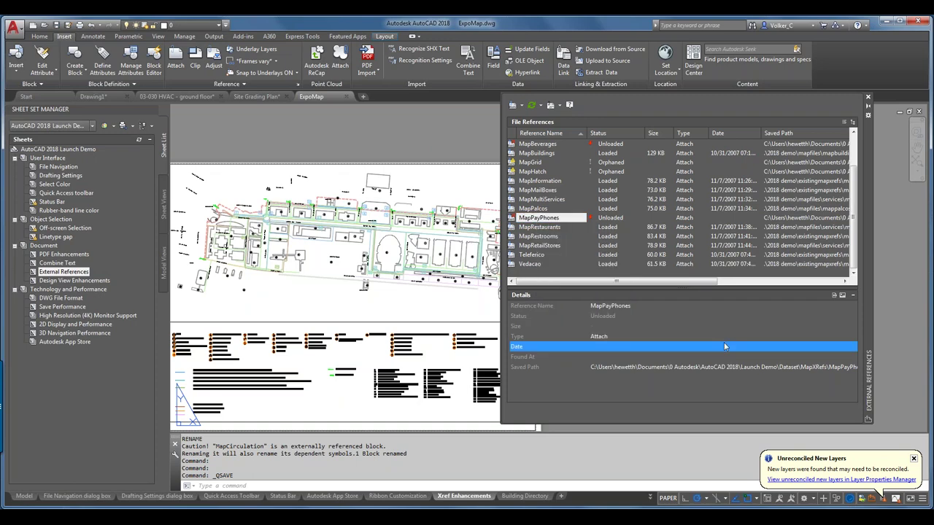
Step: Close the External References palette, browse Export and Publish, then show the A360 tab
click(868, 98)
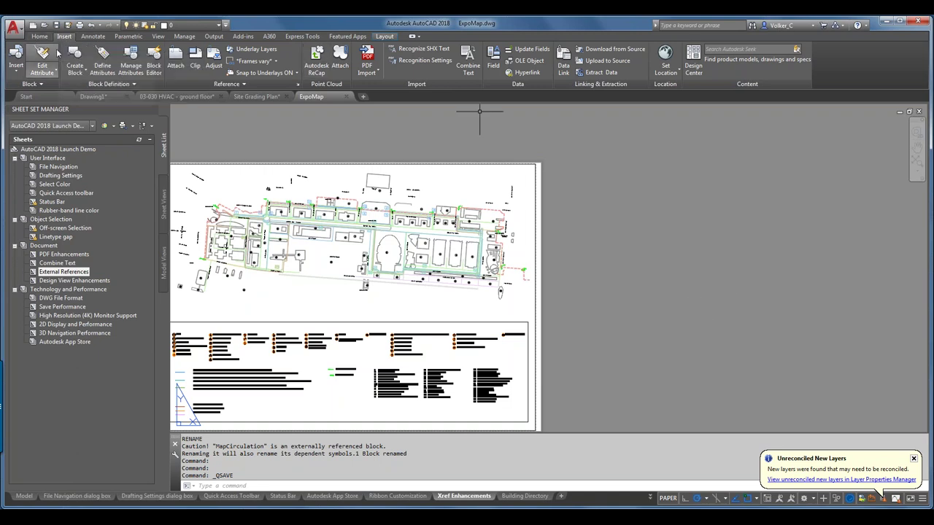
click(20, 34)
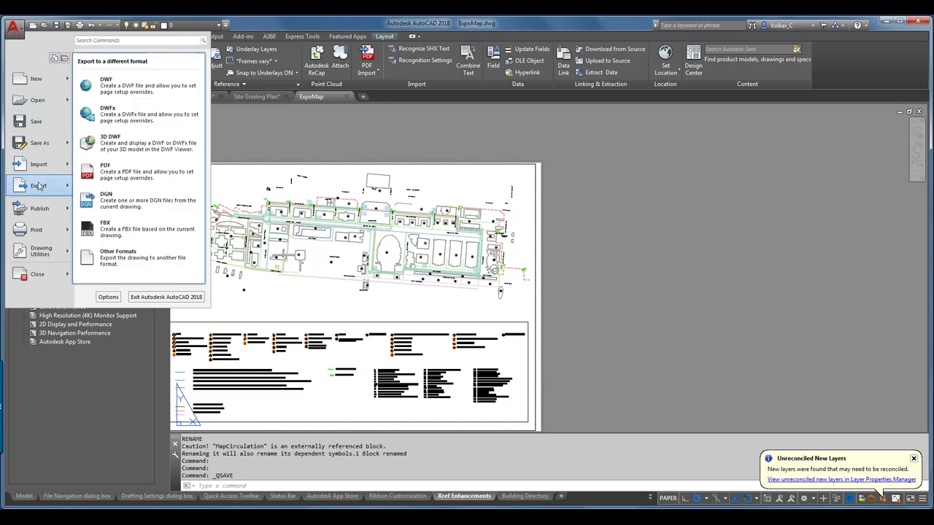
mouse_move(44, 208)
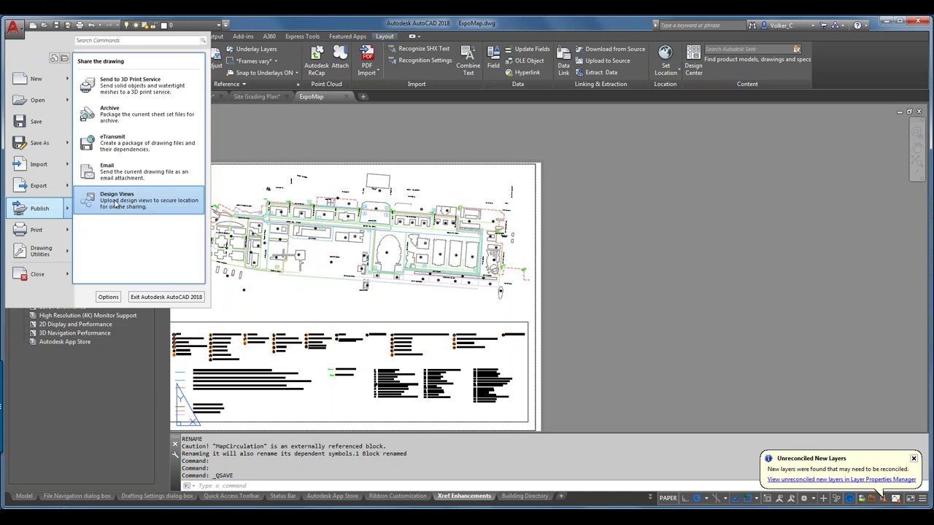
click(274, 38)
click(274, 38)
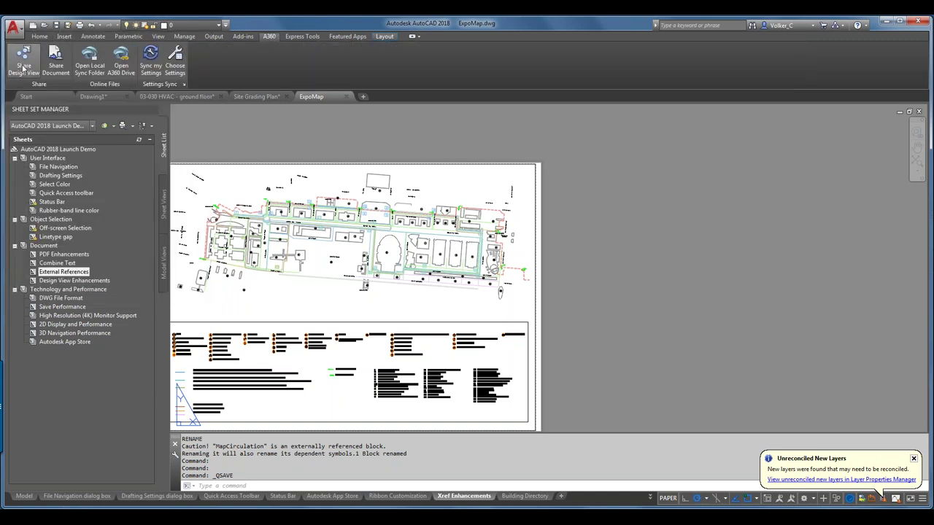
Step: Publish the Mountview Cabin drawing as an A360 Share Design View and display it in the browser
click(73, 280)
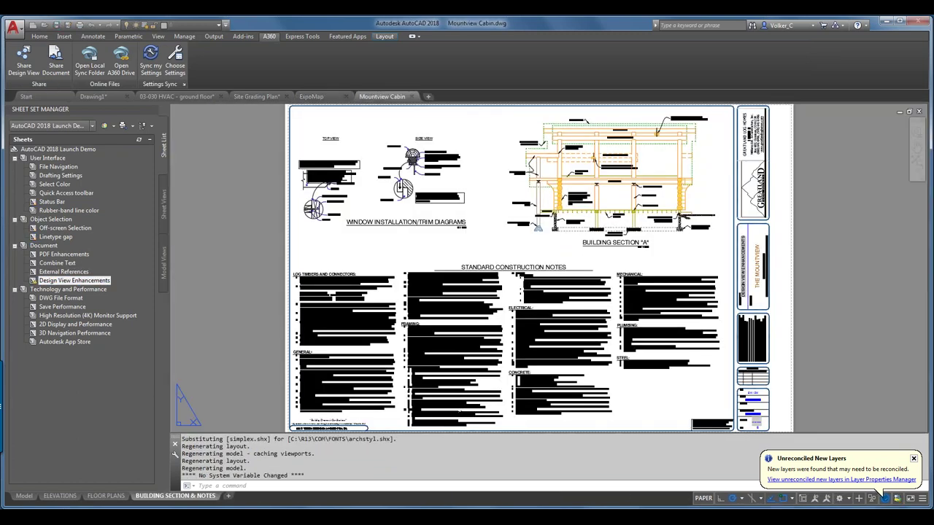
click(24, 64)
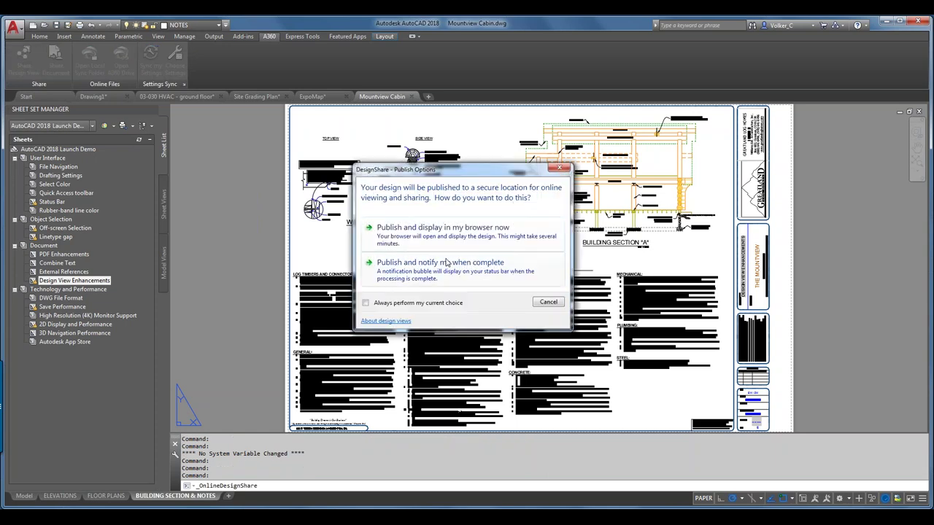
click(449, 237)
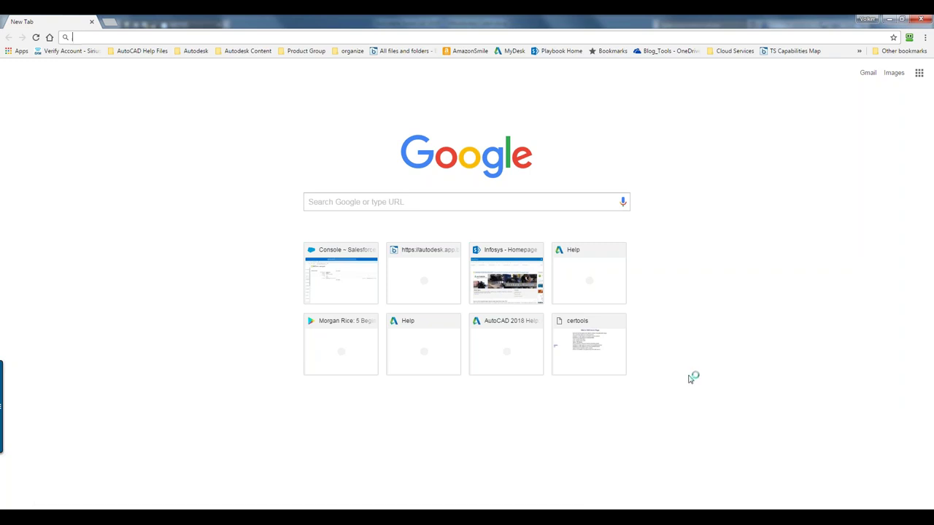
Step: Leave the A360 Viewer processing and minimize Chrome to return to AutoCAD
mouse_move(307, 517)
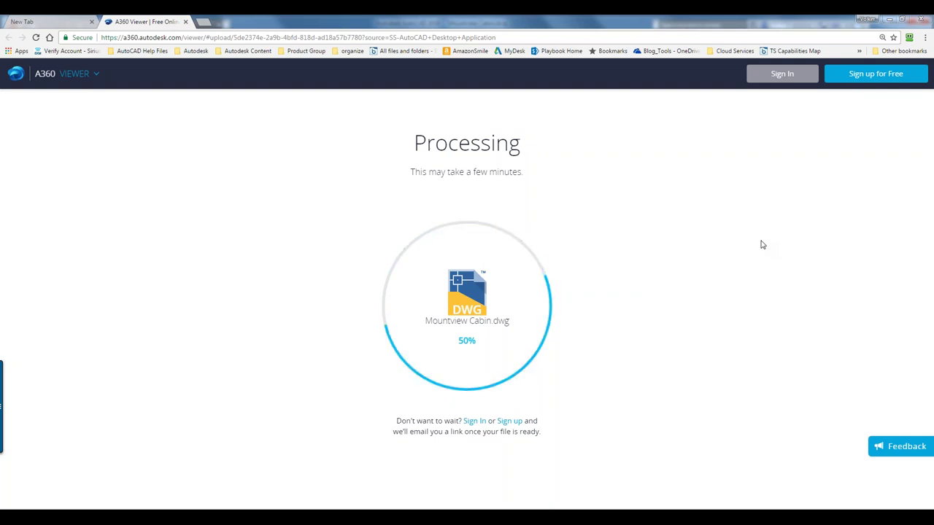
click(891, 21)
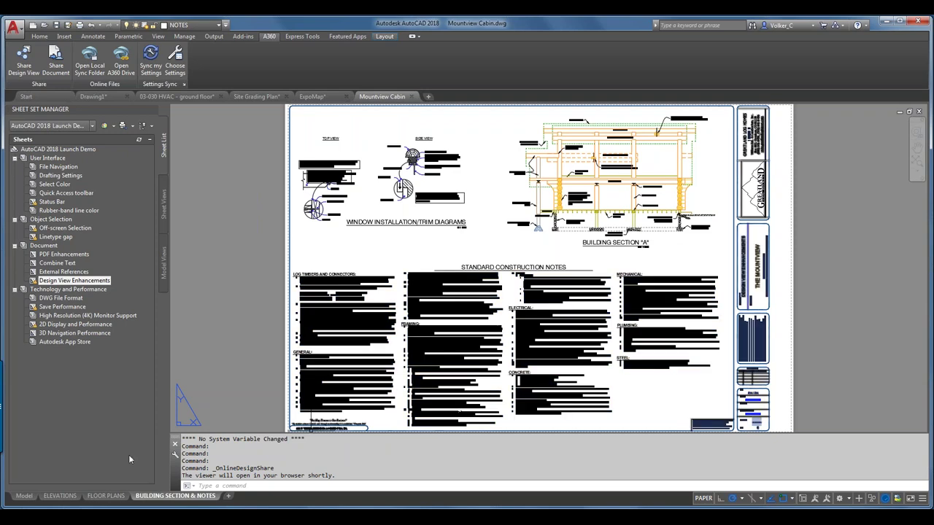
Step: Review the FLOOR PLANS and ELEVATIONS sheets, then return to BUILDING SECTION & NOTES and select the notes
click(107, 496)
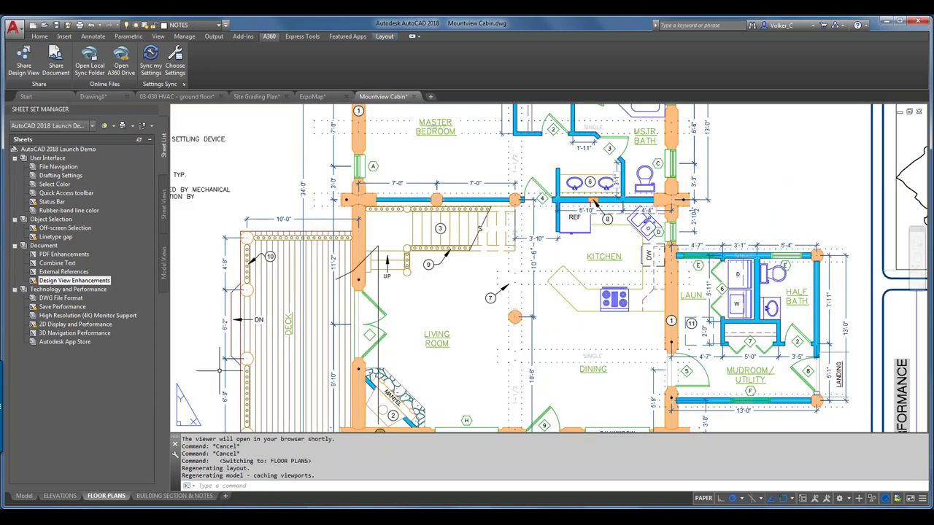
click(64, 498)
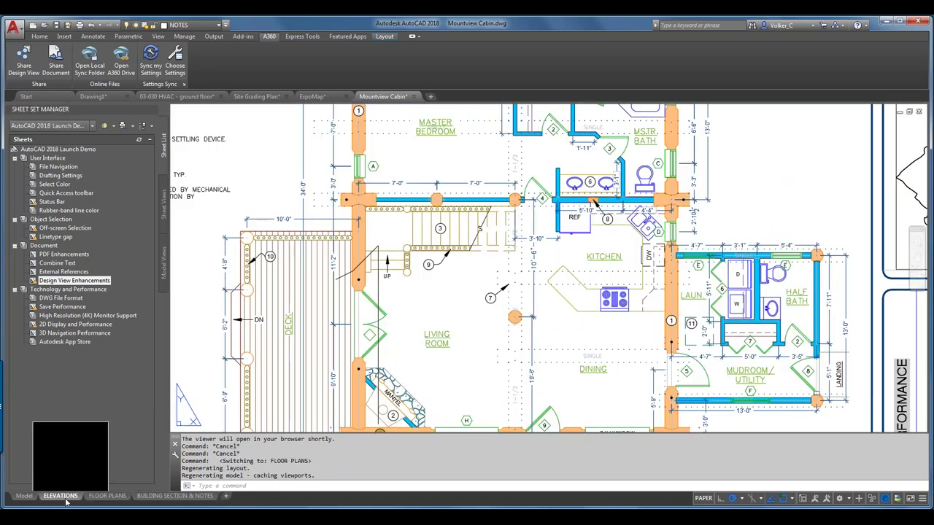
click(175, 496)
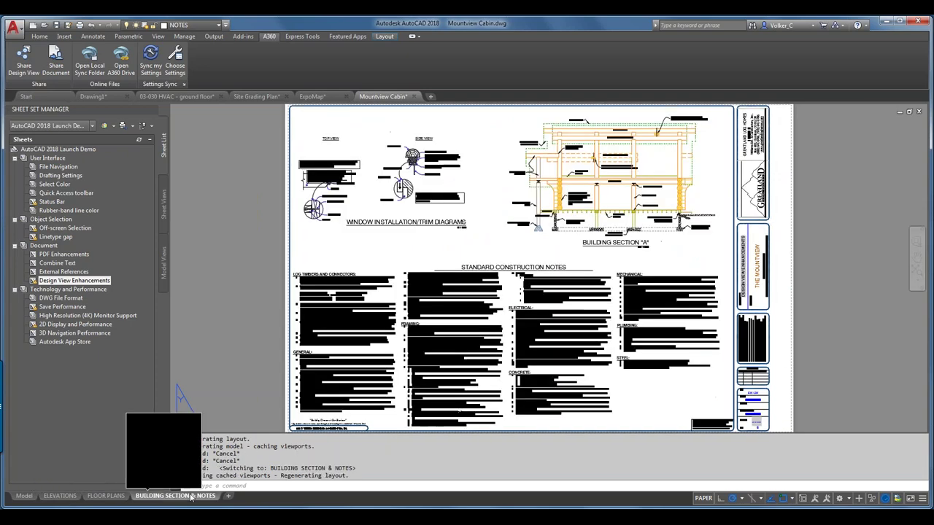
click(397, 329)
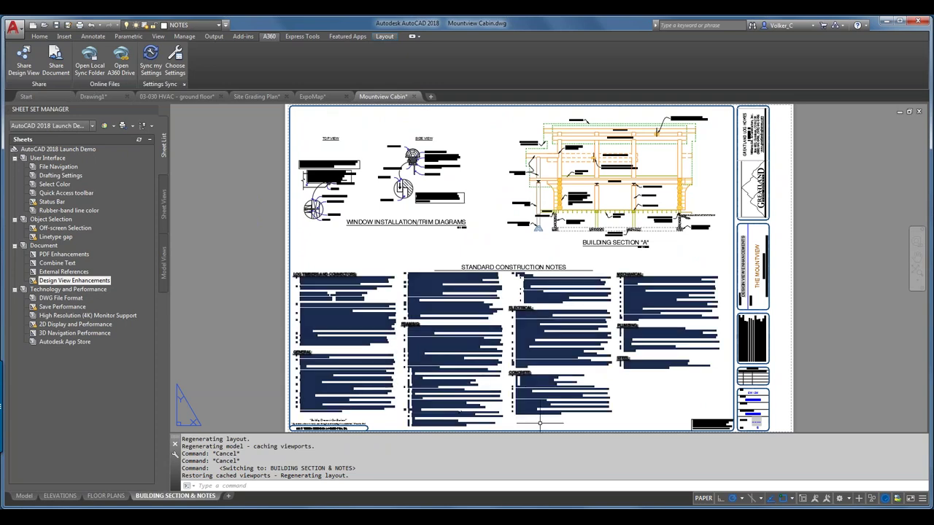
right_click(485, 454)
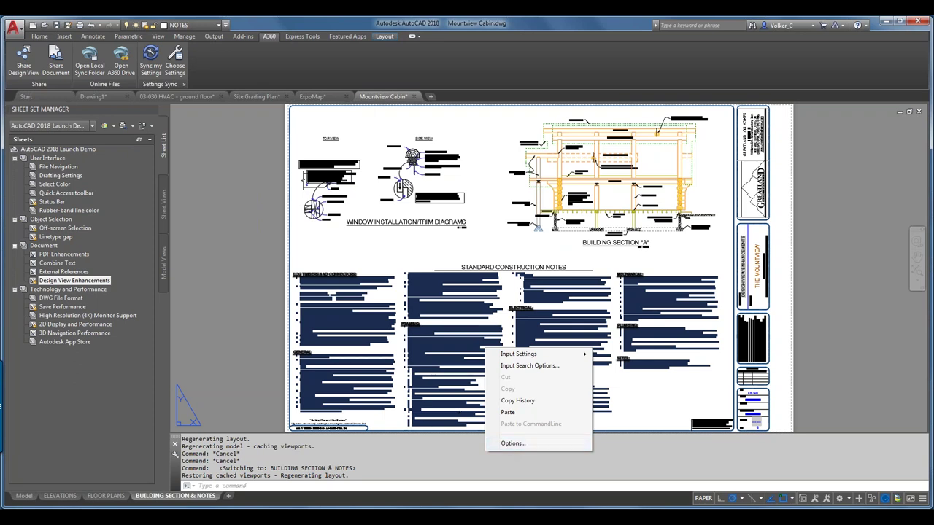
Step: In Options, set the default save format to AutoCAD 2013/LT2013 Drawing, then cancel
click(510, 444)
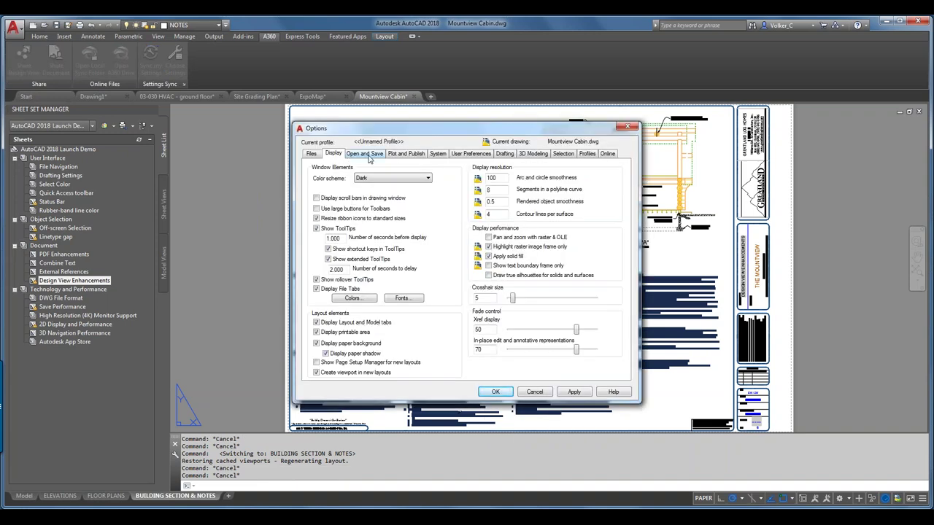
click(367, 154)
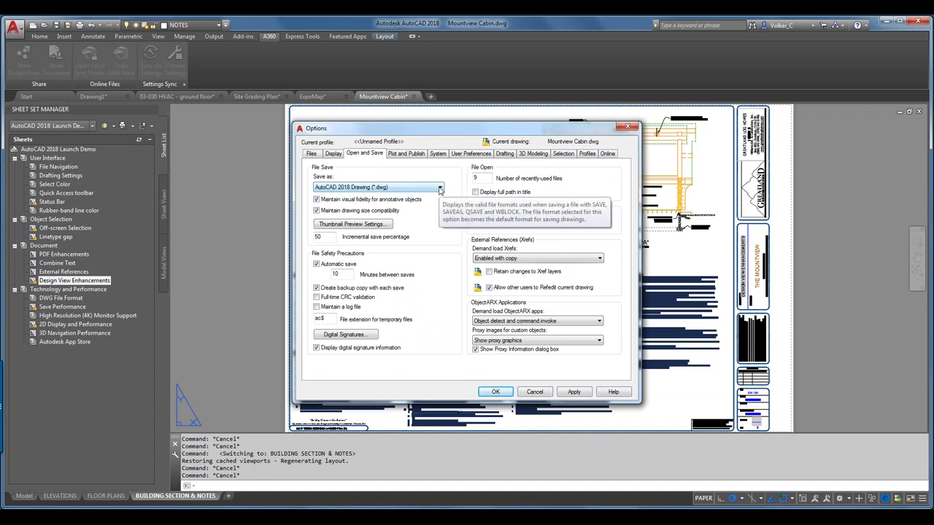
click(439, 188)
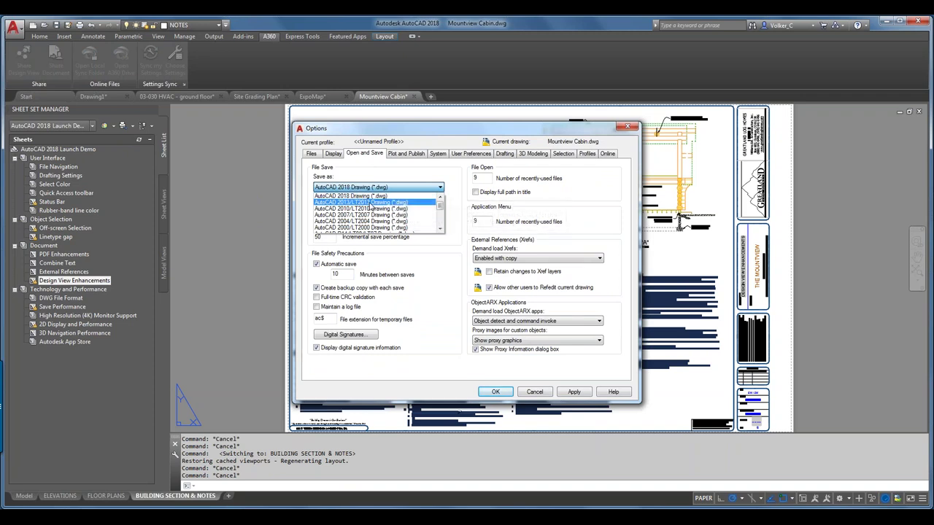
click(371, 202)
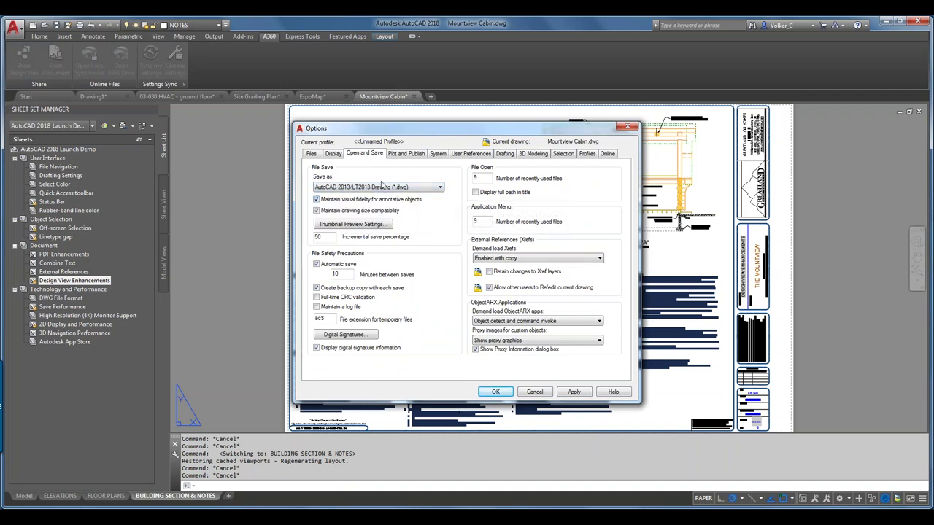
click(543, 394)
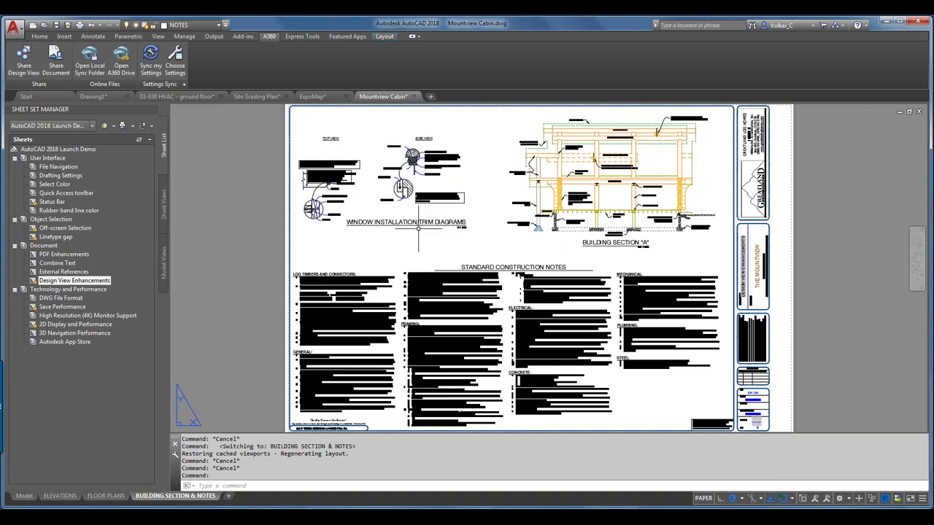
Step: Open the 3D Navigation Performance drawing in model space and orbit the robot base model
double_click(70, 333)
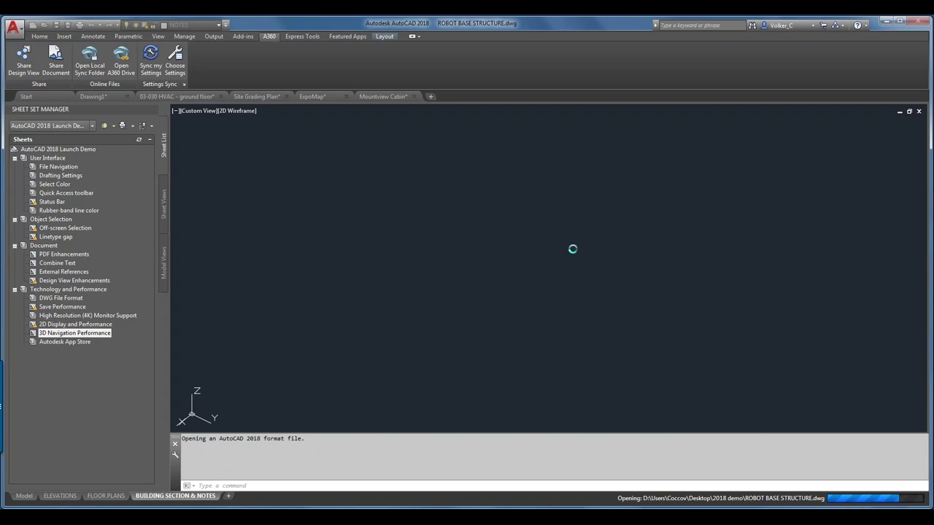
click(20, 495)
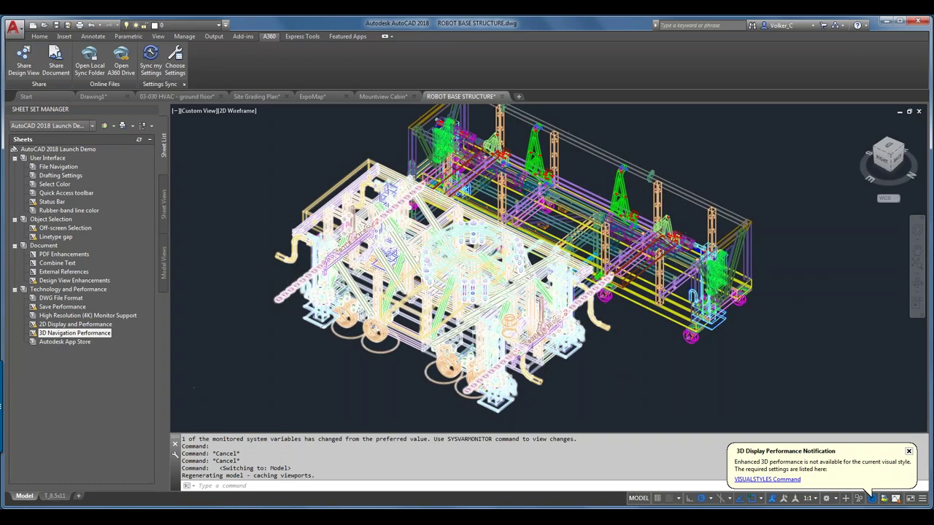
scroll(516, 244, down, 4)
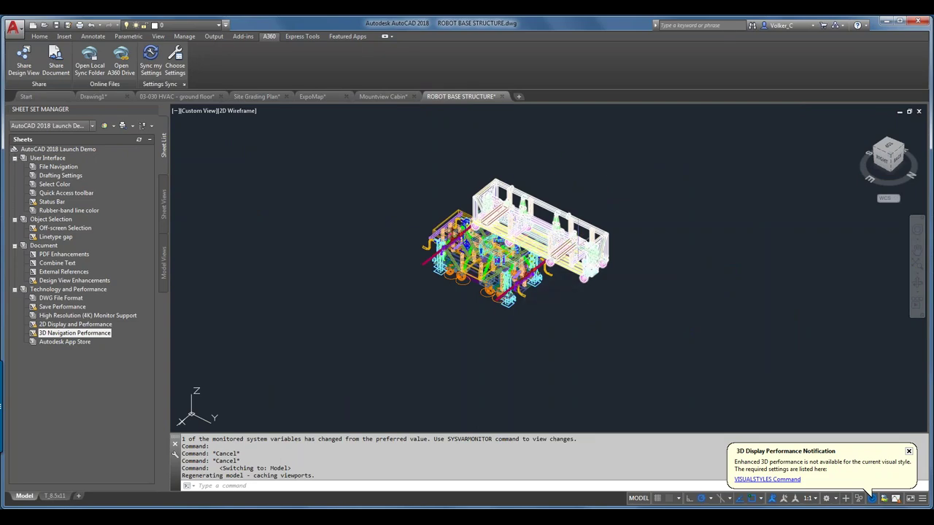
scroll(577, 233, up, 5)
shift+middle_drag(642, 234, 655, 245)
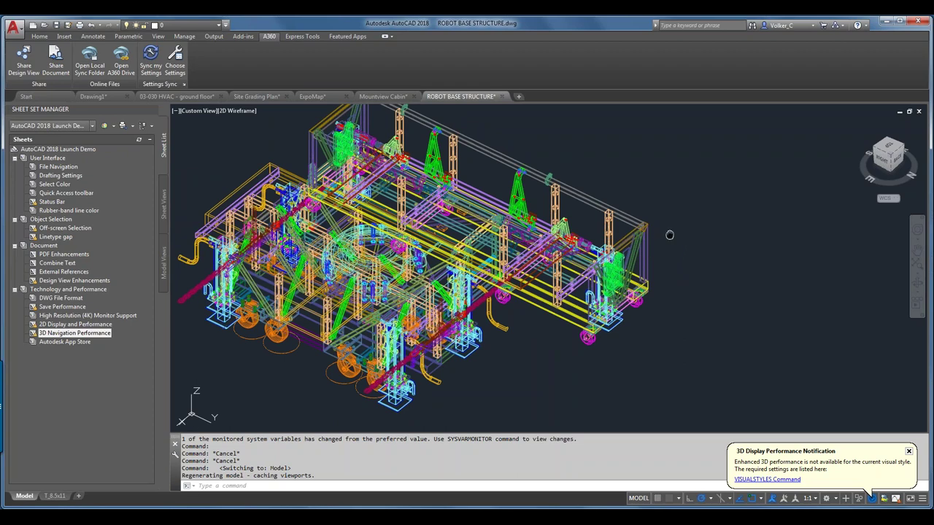
shift+middle_drag(670, 235, 719, 239)
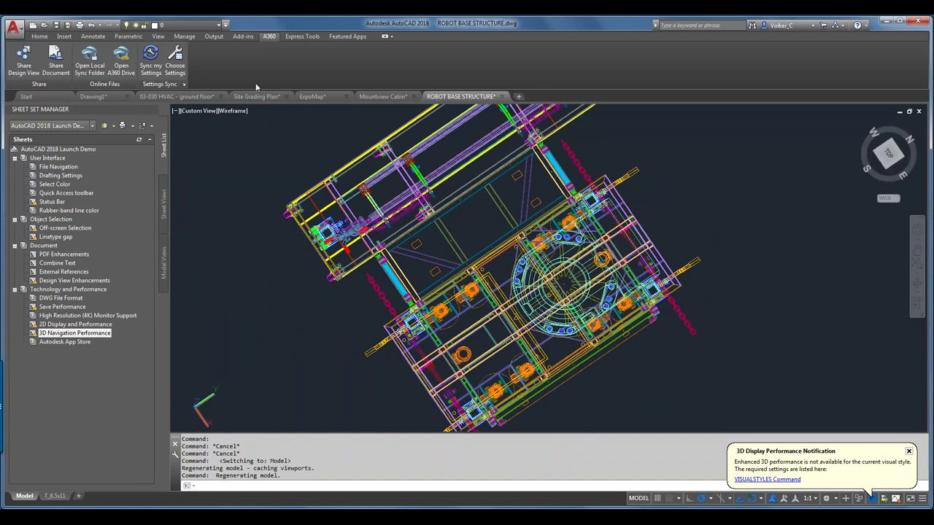
Step: Show the Visualize tab on the ribbon and switch to it
right_click(321, 71)
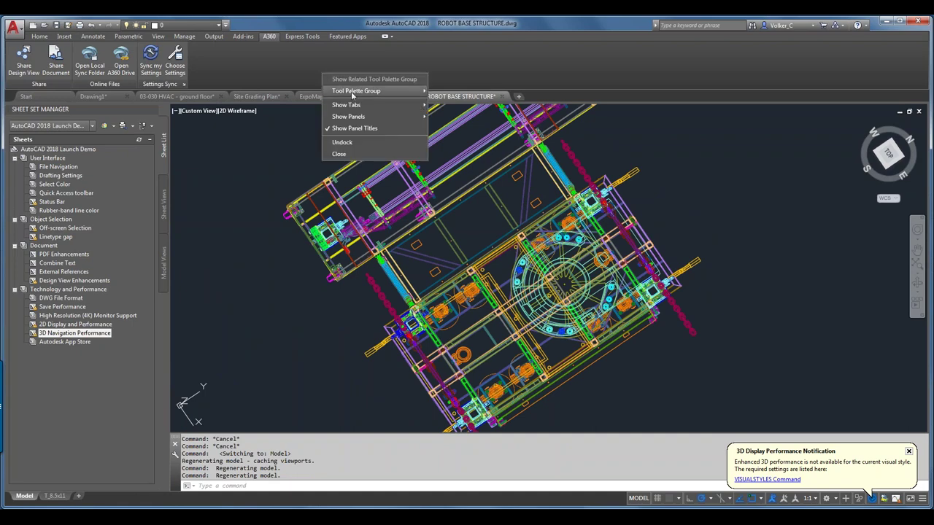
mouse_move(352, 110)
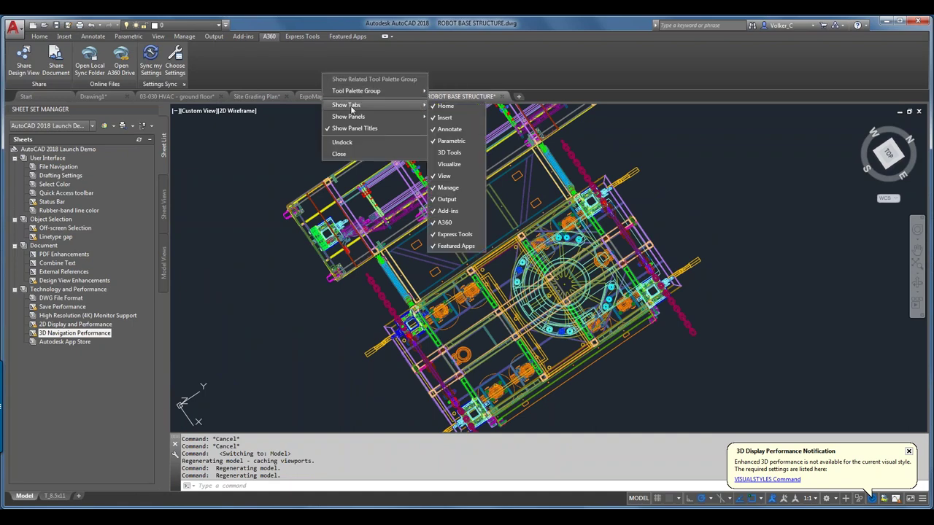
click(478, 164)
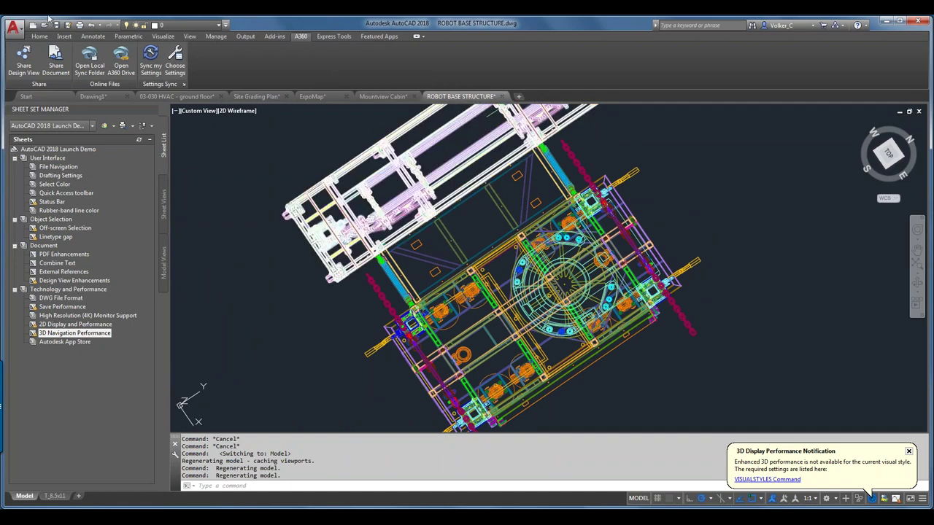
click(165, 36)
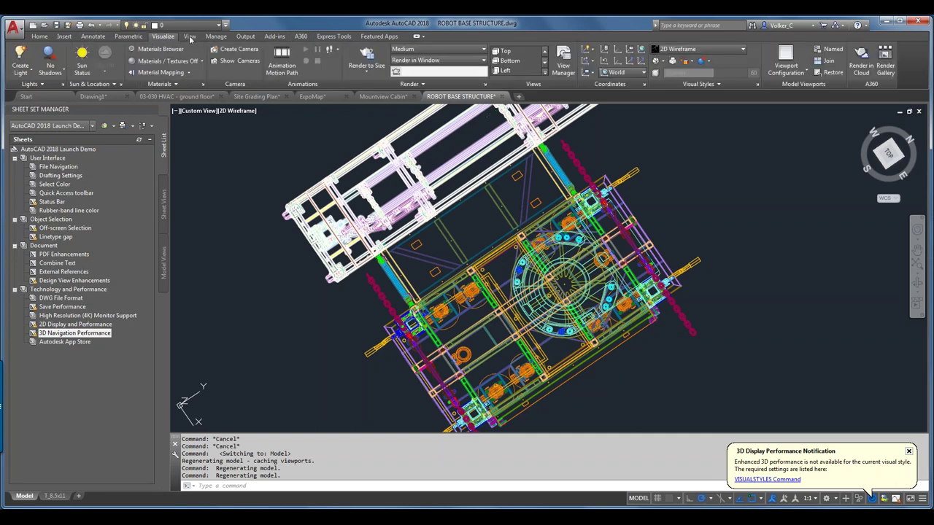
Step: Apply the Realistic visual style to the robot base model
click(725, 51)
click(710, 107)
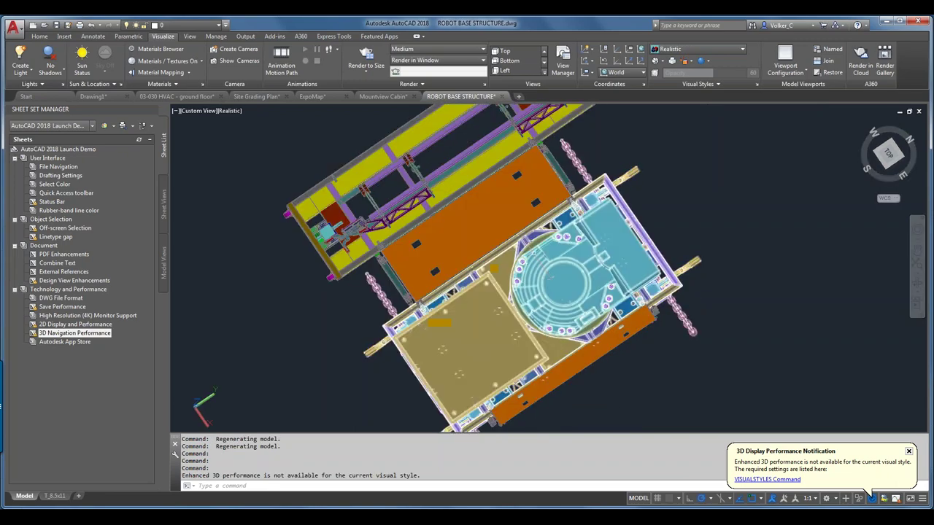
middle_drag(526, 295, 508, 270)
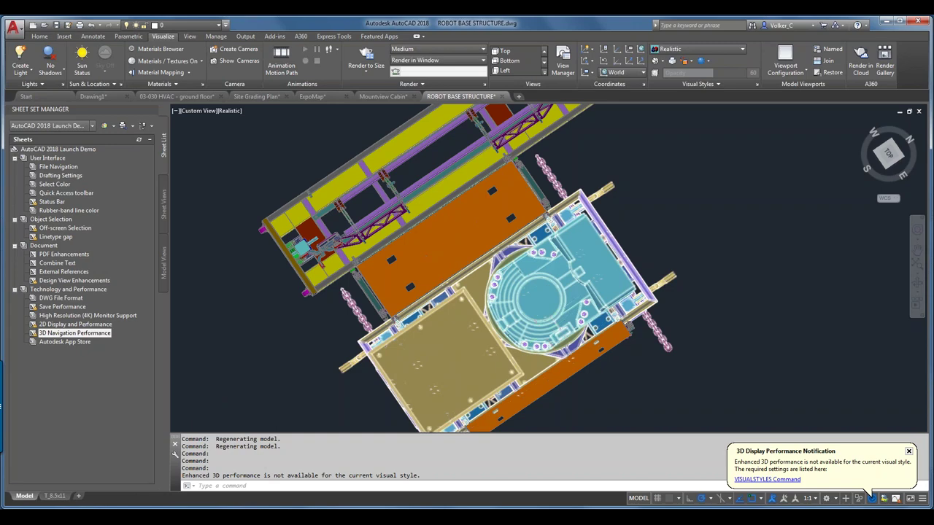
scroll(579, 305, up, 3)
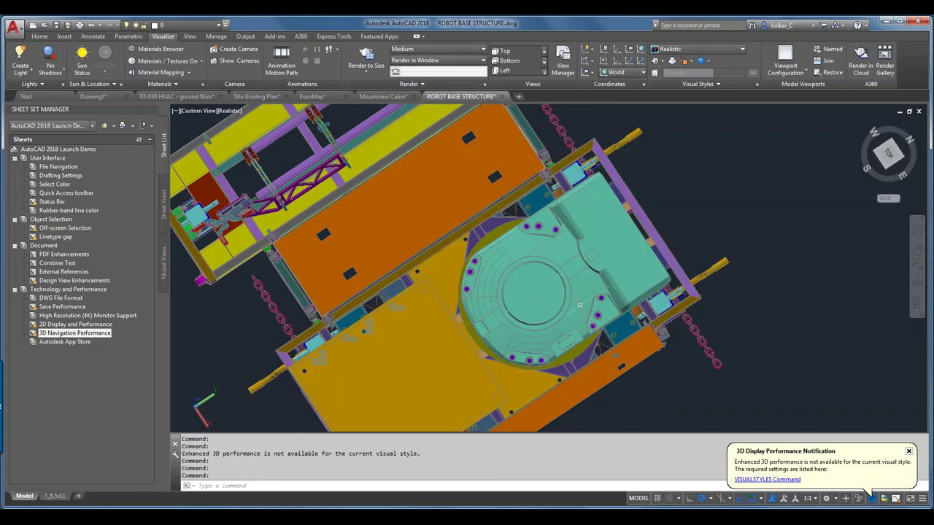
shift+middle_drag(520, 252, 620, 292)
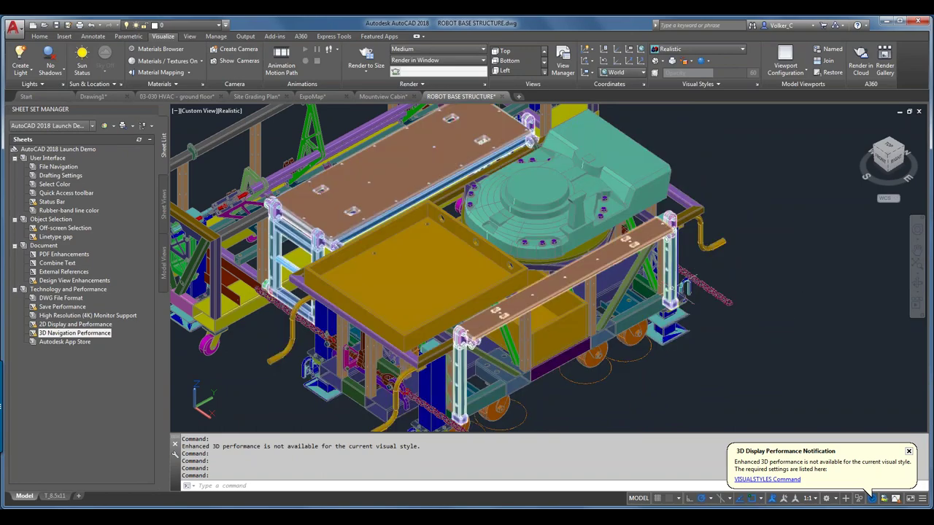
Step: Zoom the view until the entire robot base structure is visible in isometric view
scroll(680, 258, up, 3)
scroll(802, 208, down, 6)
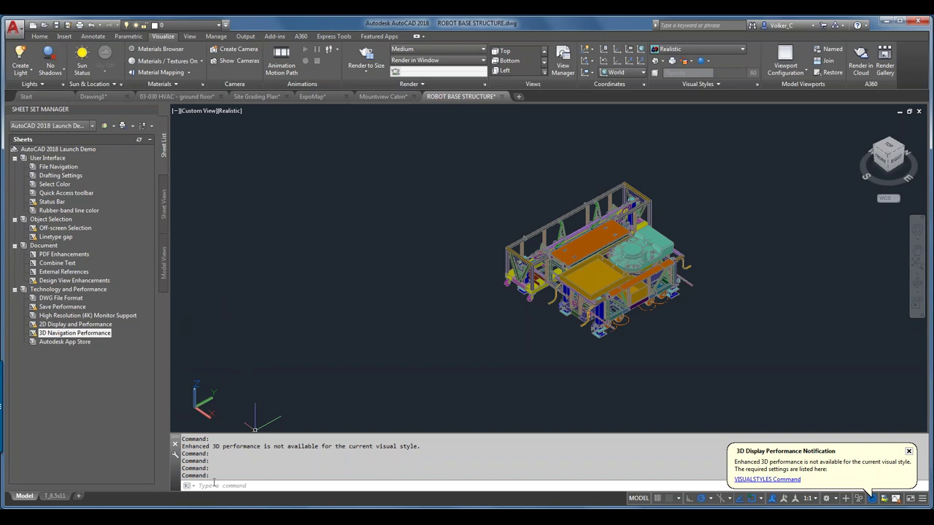
mouse_move(240, 518)
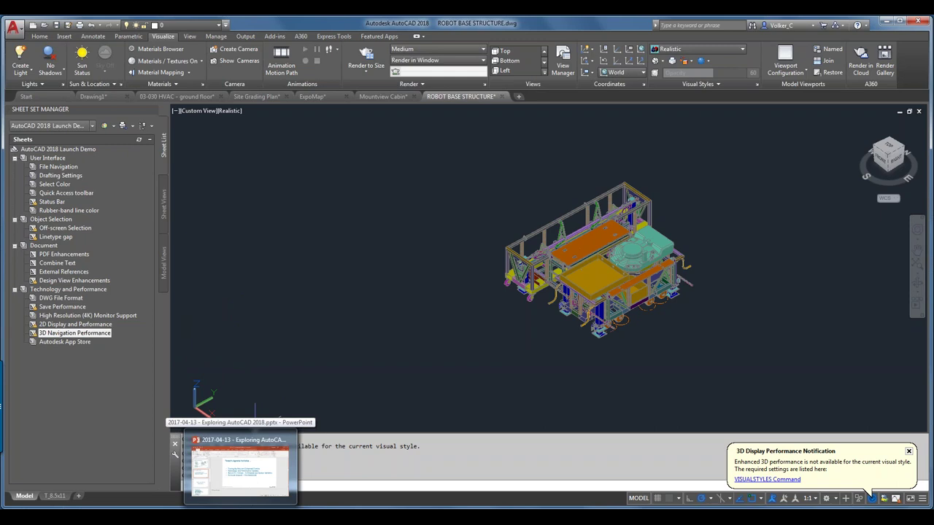
Step: Open the Exploring AutoCAD 2018 presentation and run the slide show from slide 7, Additional Resources
right_click(240, 518)
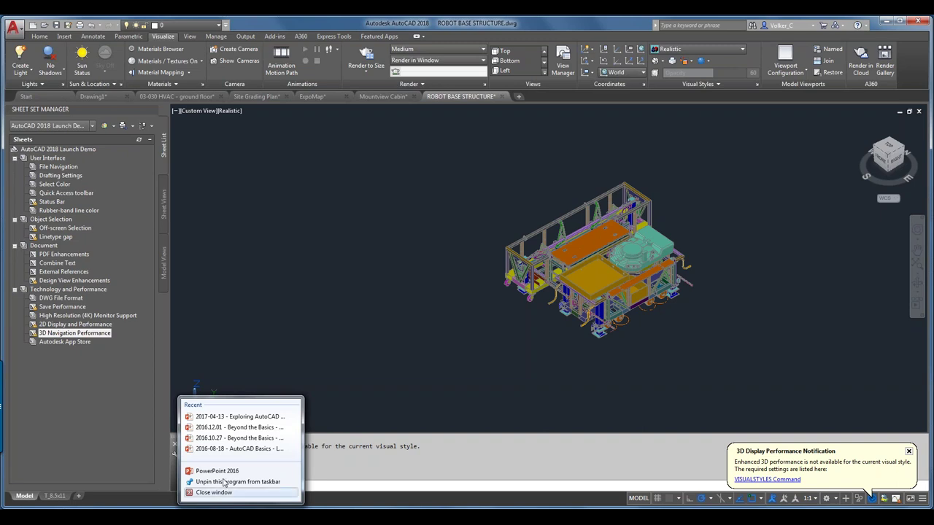
click(239, 417)
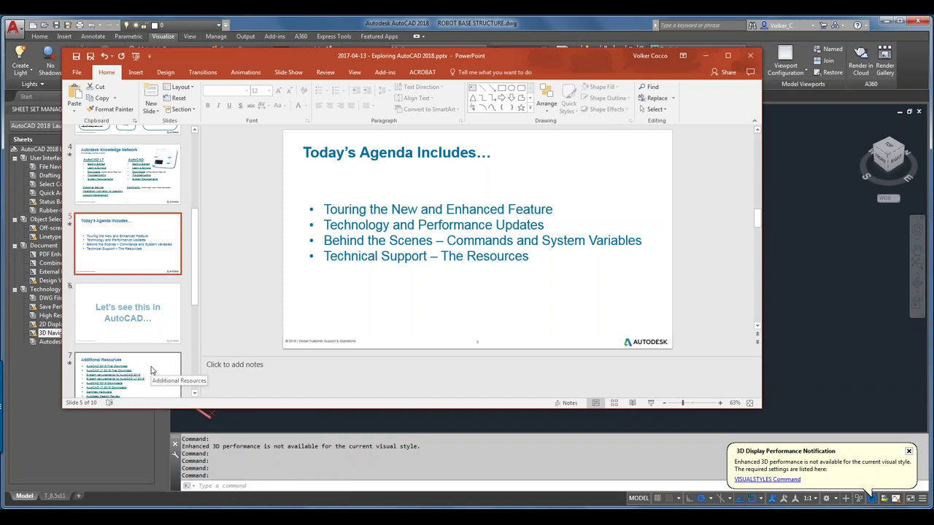
click(152, 371)
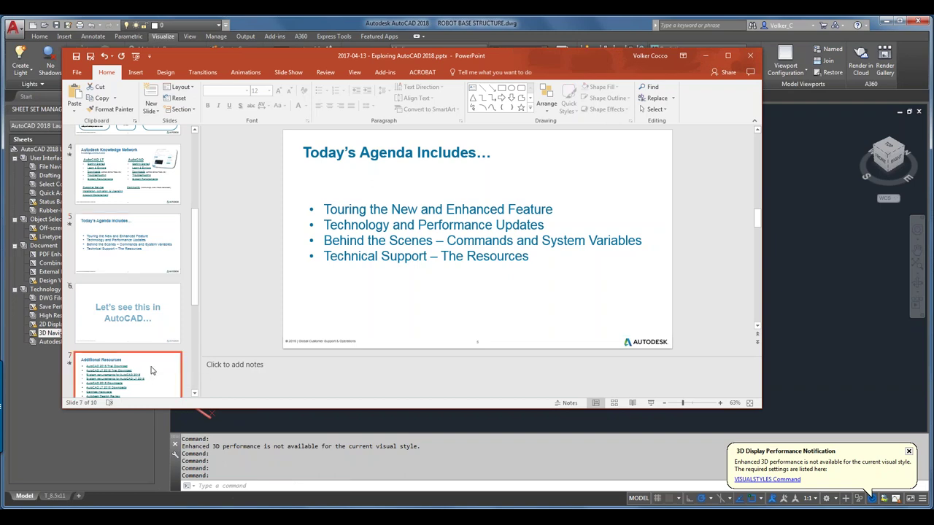
click(288, 73)
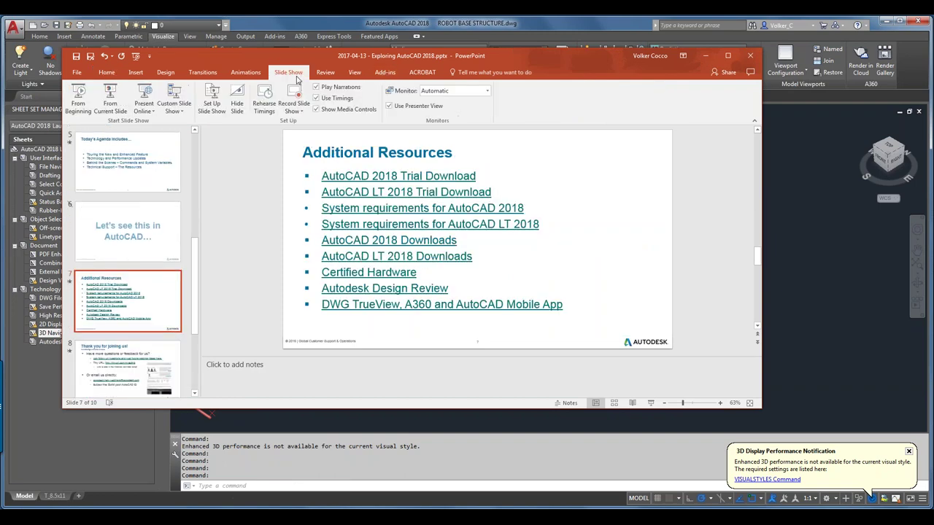
click(110, 97)
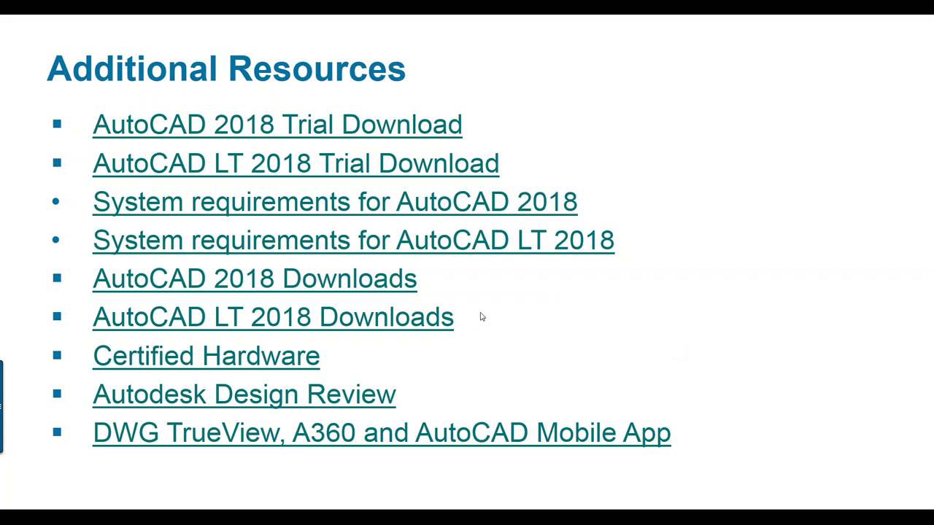
Step: Open the AutoCAD 2018 Downloads page and scroll through its listings
click(354, 287)
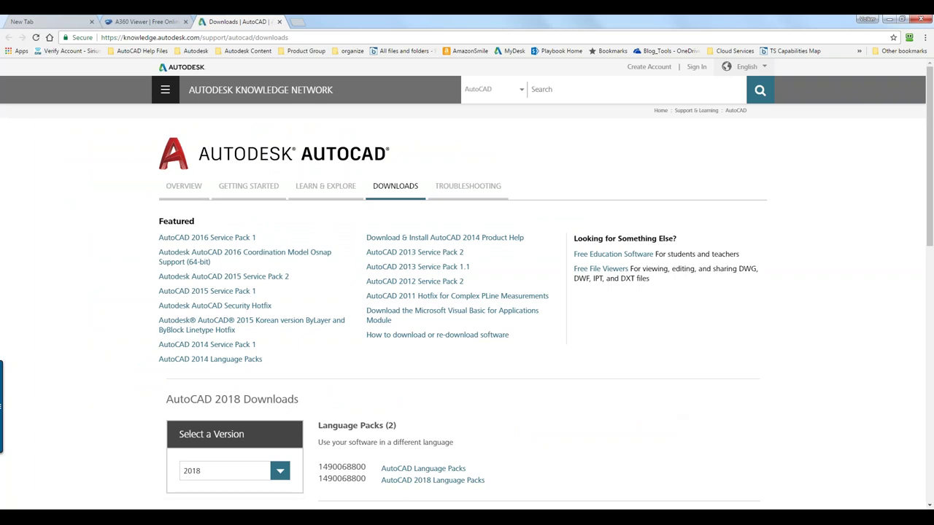
scroll(666, 407, down, 4)
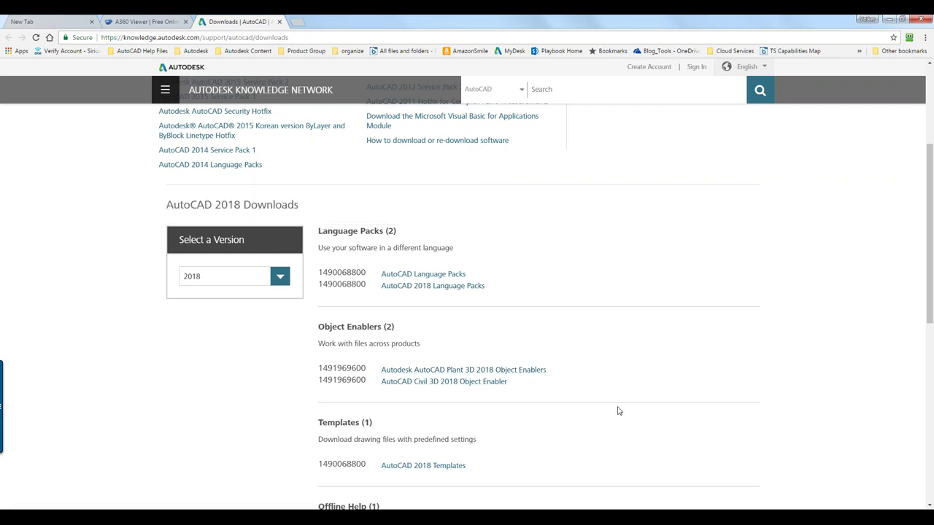
scroll(618, 410, up, 1)
scroll(617, 410, down, 4)
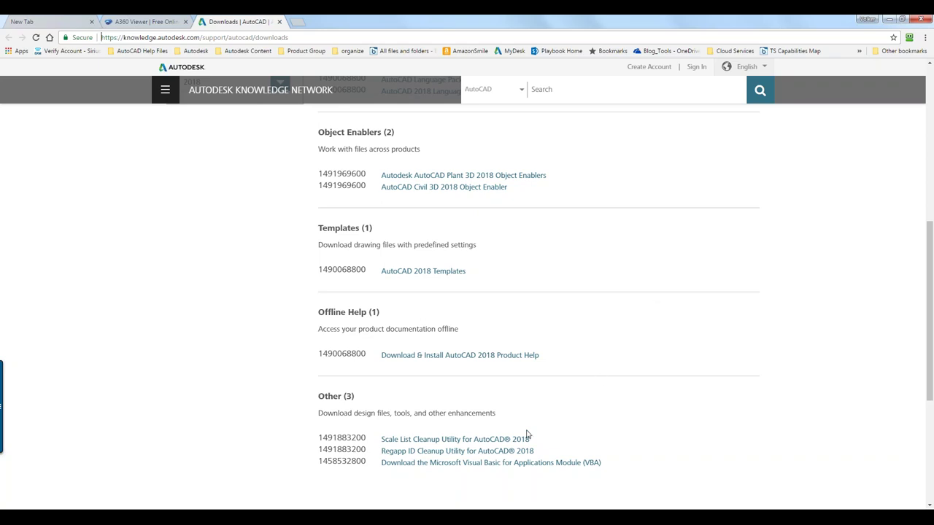
Step: Open the Regapp ID Cleanup Utility download, then return to the A360 Viewer page
click(453, 453)
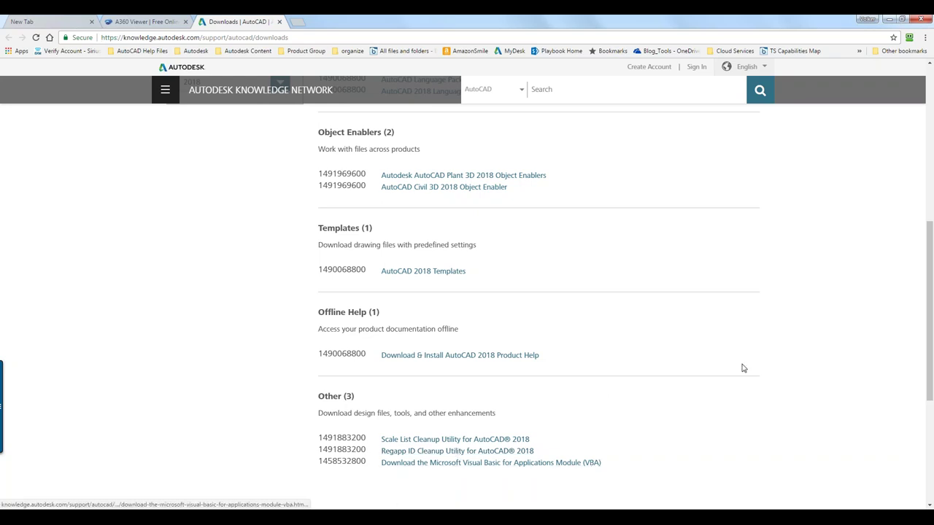
scroll(663, 332, up, 4)
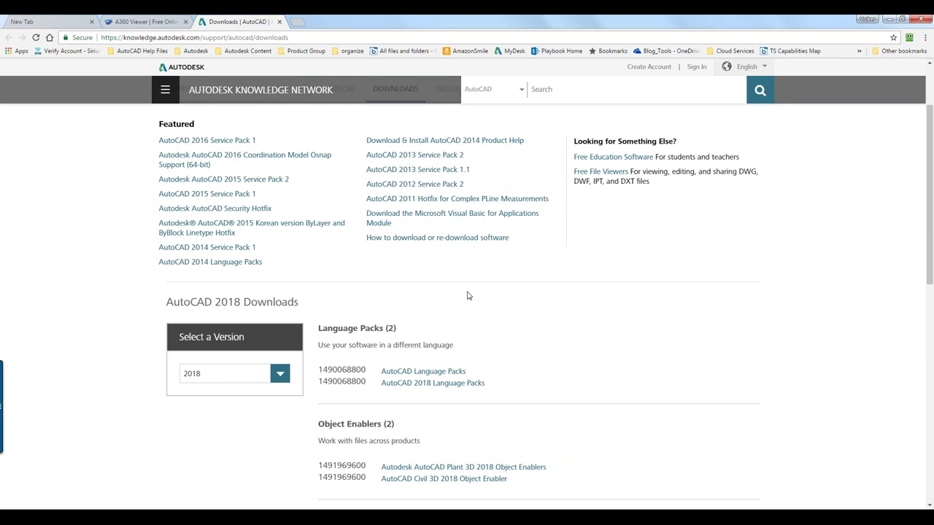
click(148, 22)
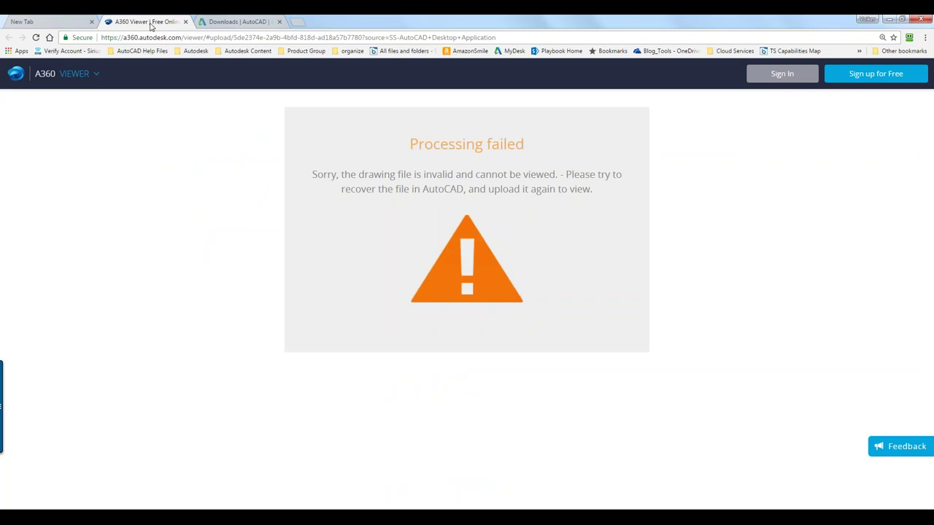
Step: Minimize Chrome to return to the slide show and bring up its context menu
click(888, 20)
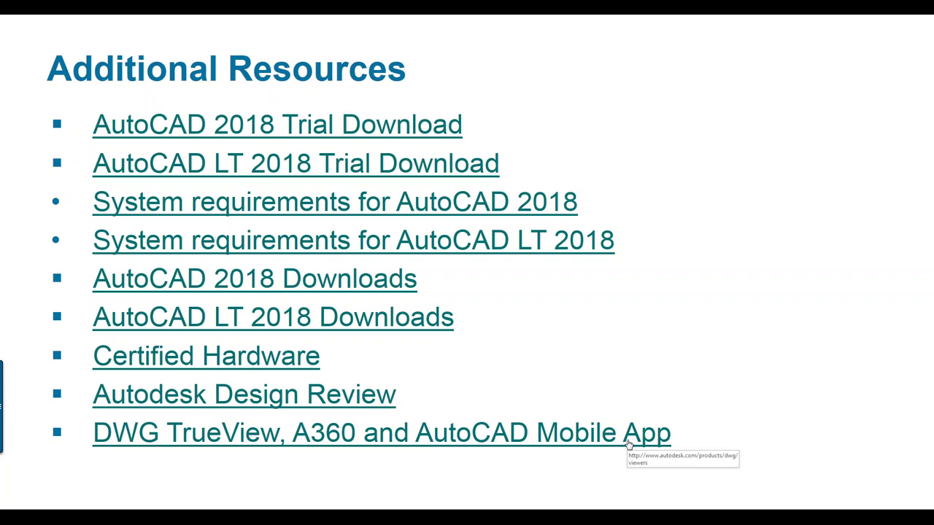
right_click(752, 241)
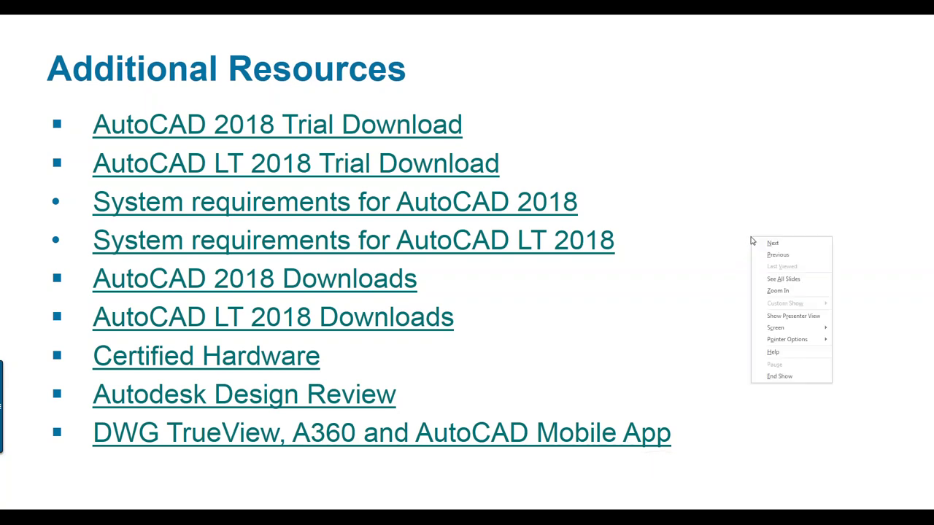
Step: End the slide show and return to AutoCAD's T_8.5x11 layout
click(779, 377)
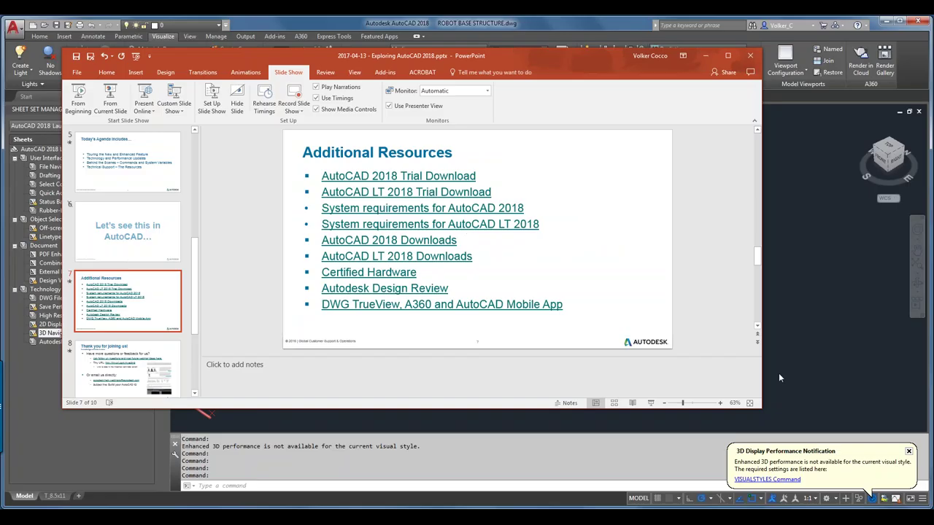
click(501, 454)
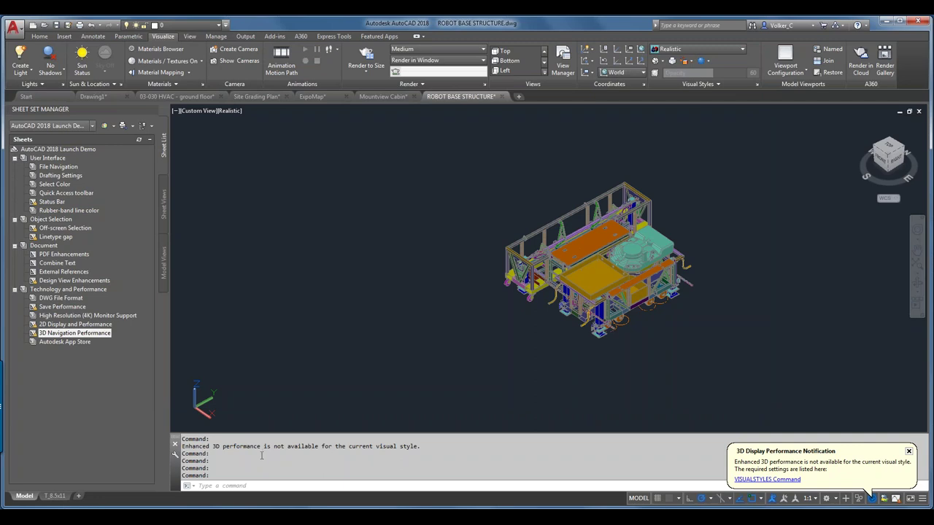
mouse_move(57, 499)
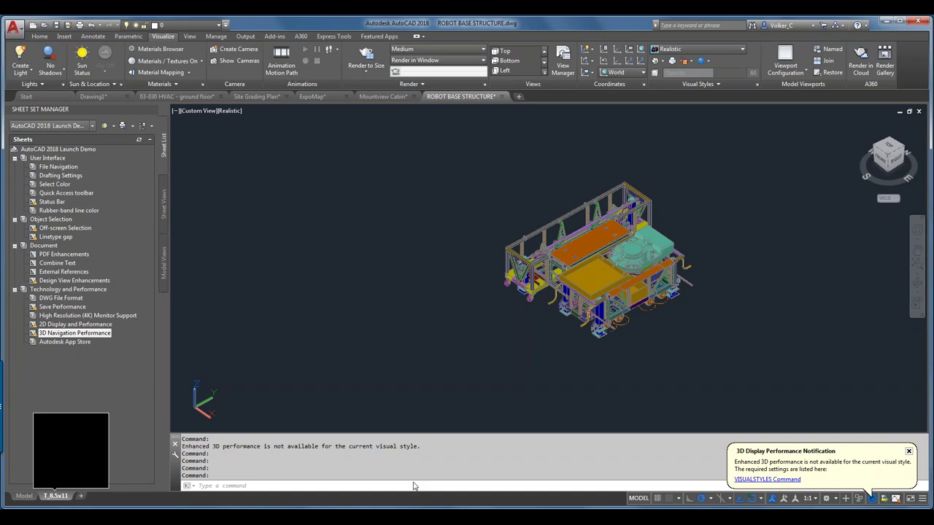
Step: Run LAYOUTREGENCTL from the command line, showing its current value of 2
text(LAyou)
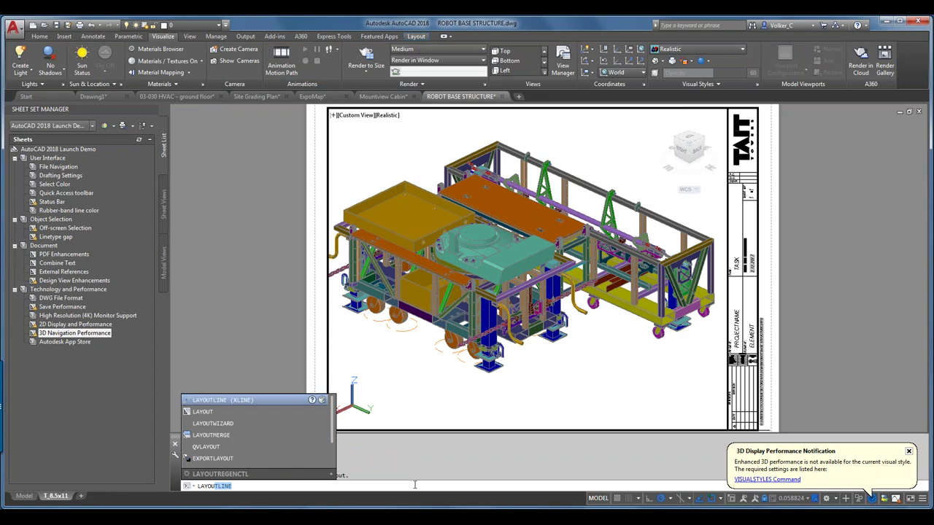
text(reg)
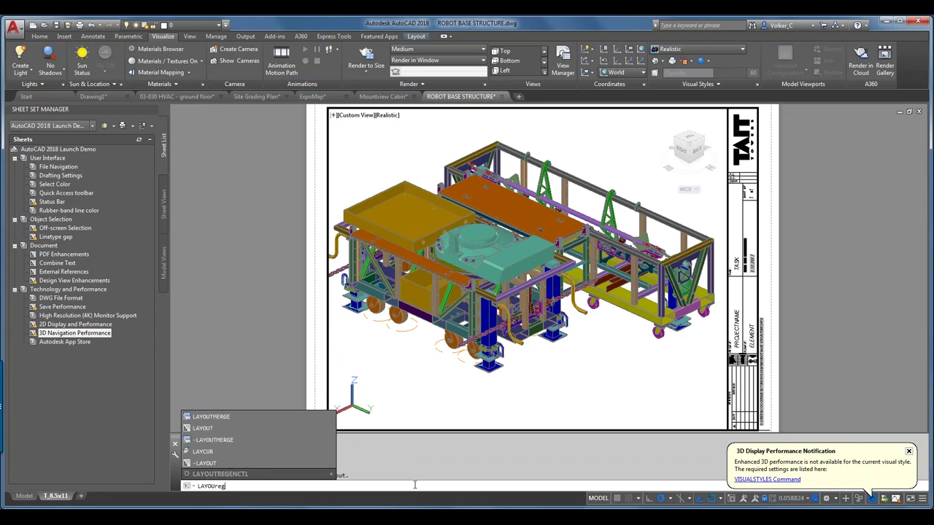
text(en)
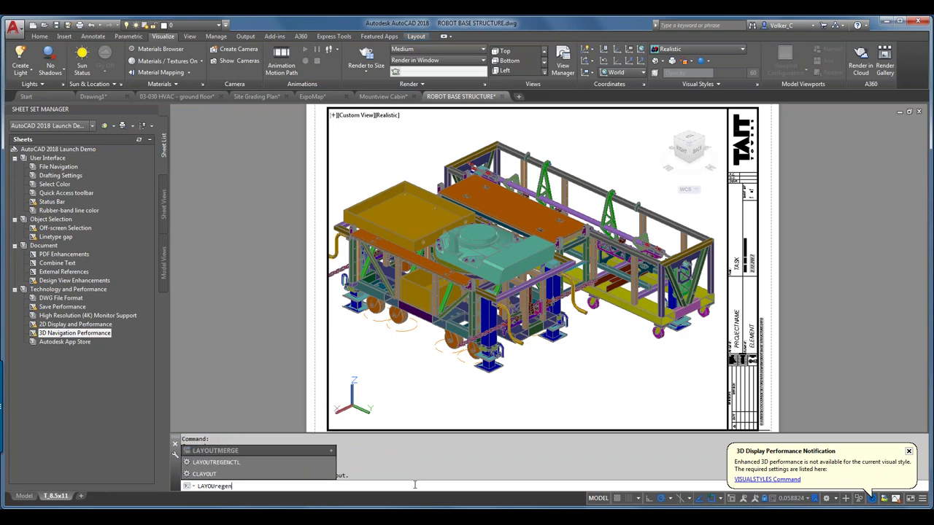
key(Down)
key(Return)
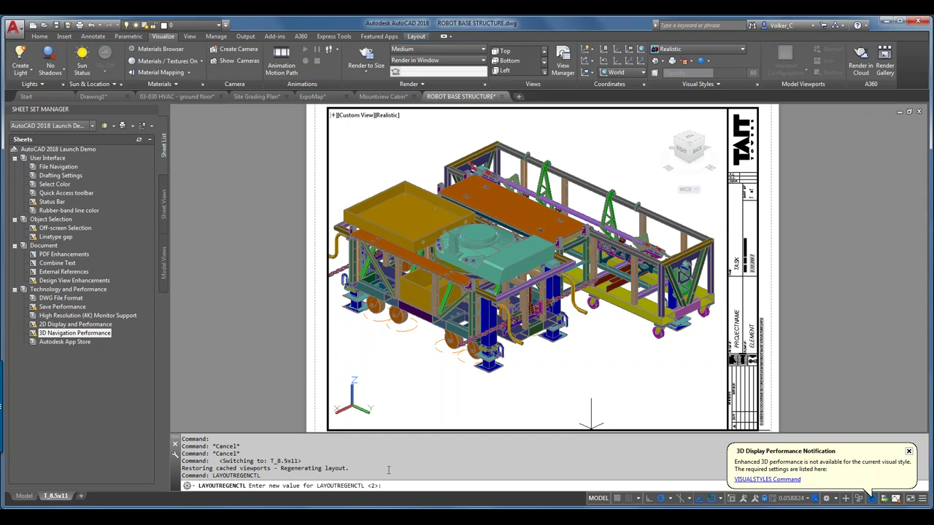
Step: Cancel LAYOUTREGENCTL, leaving it at 2, and run REGEN3 to regenerate the 3D display
key(Escape)
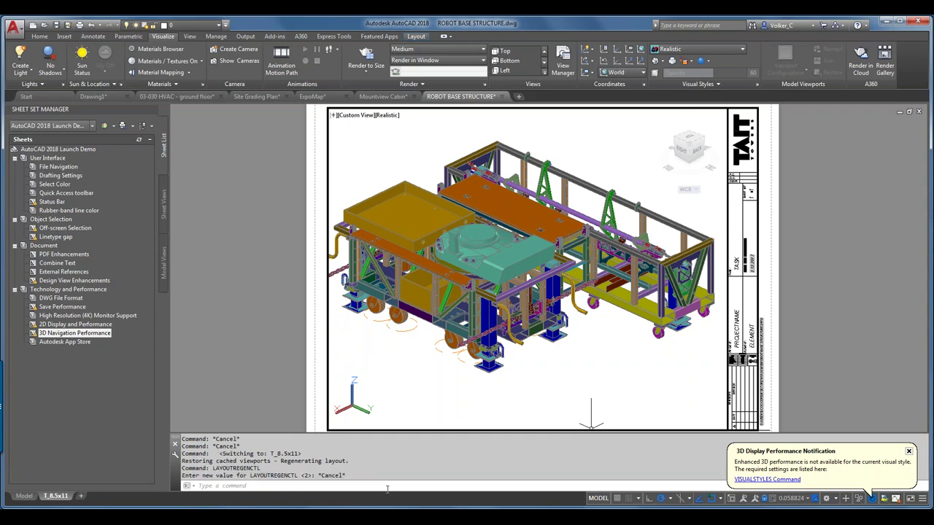
click(387, 487)
text(regen)
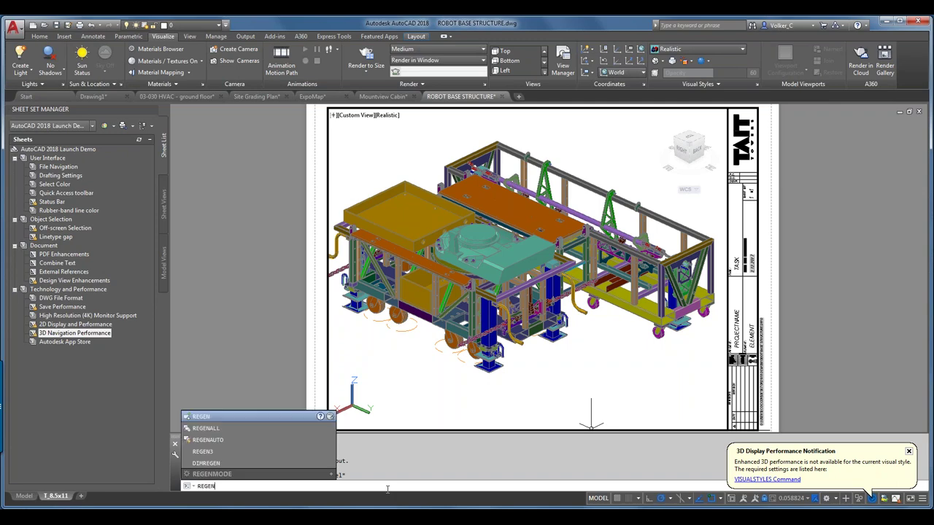
text(3)
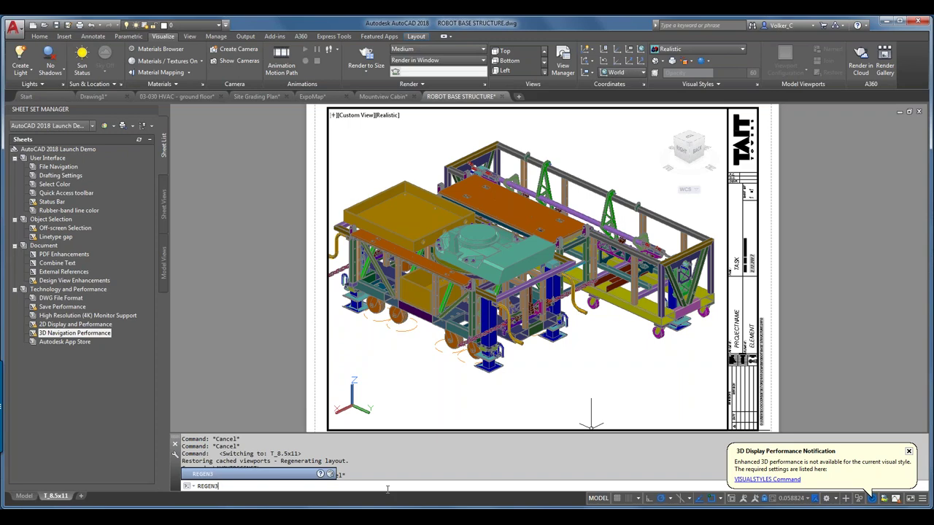
key(Return)
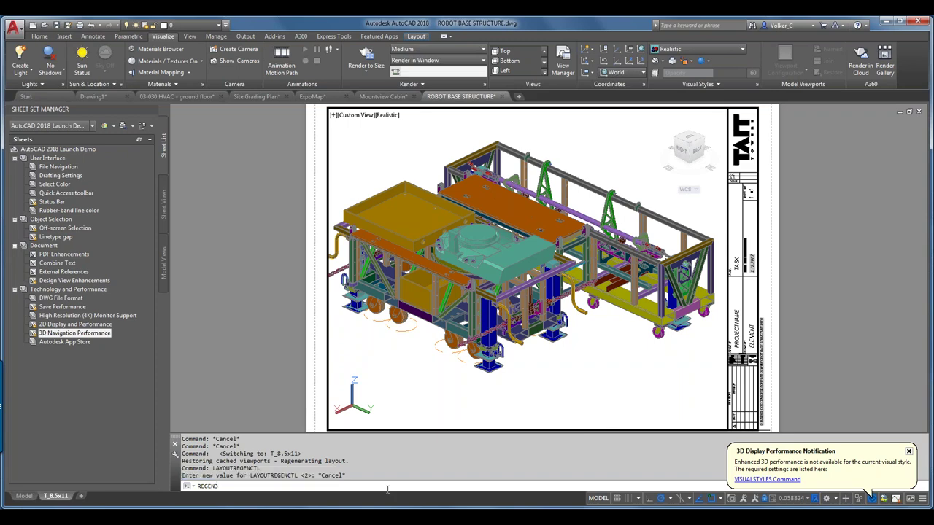
key(Return)
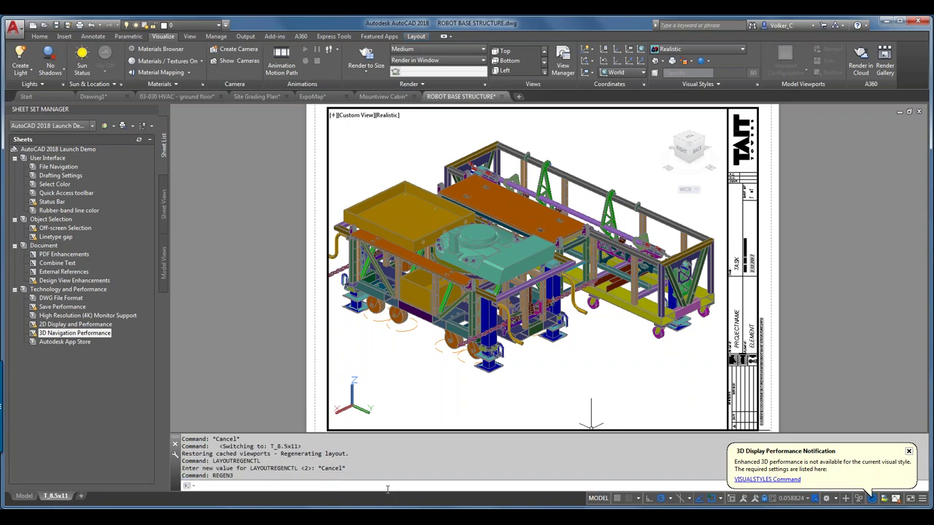
Step: Minimize AutoCAD to reveal the PowerPoint Additional Resources slide
click(884, 24)
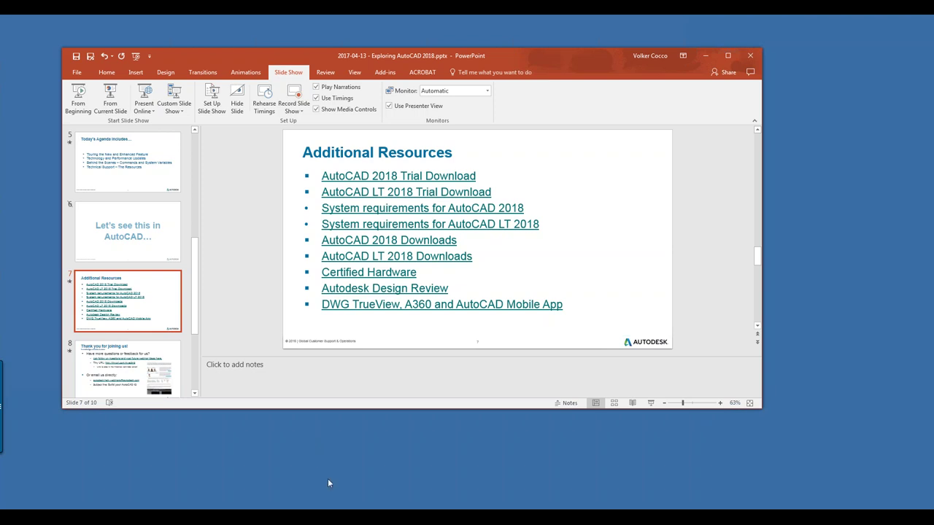
mouse_move(311, 509)
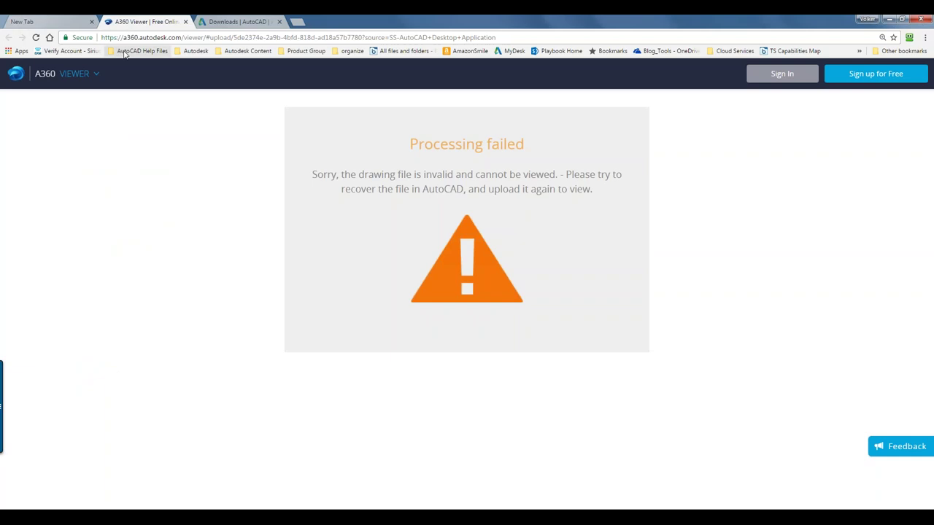
Step: Open the AutoCAD 2018 Help bookmark in a new browser tab
click(126, 53)
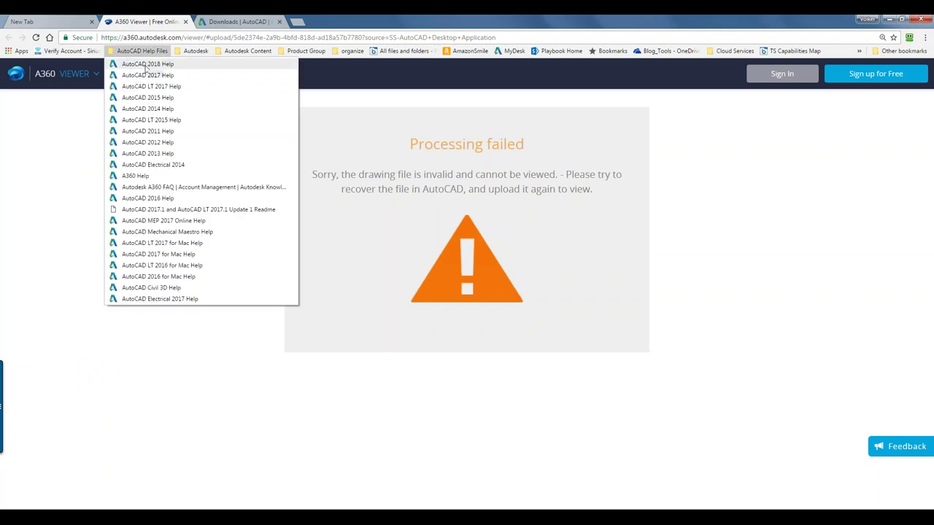
right_click(149, 64)
click(164, 73)
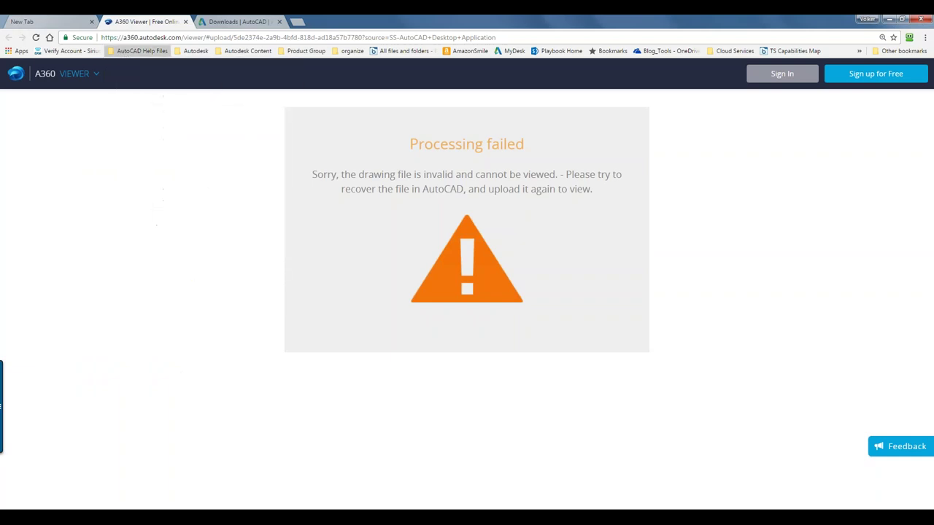
click(338, 21)
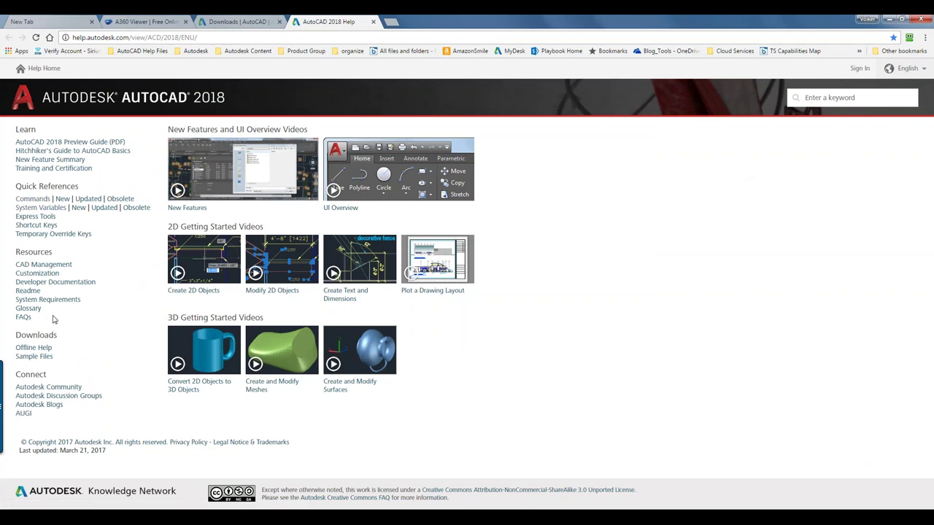
Step: Go to the Linetypes and Linetype Definitions topic in the Customization guide
click(42, 278)
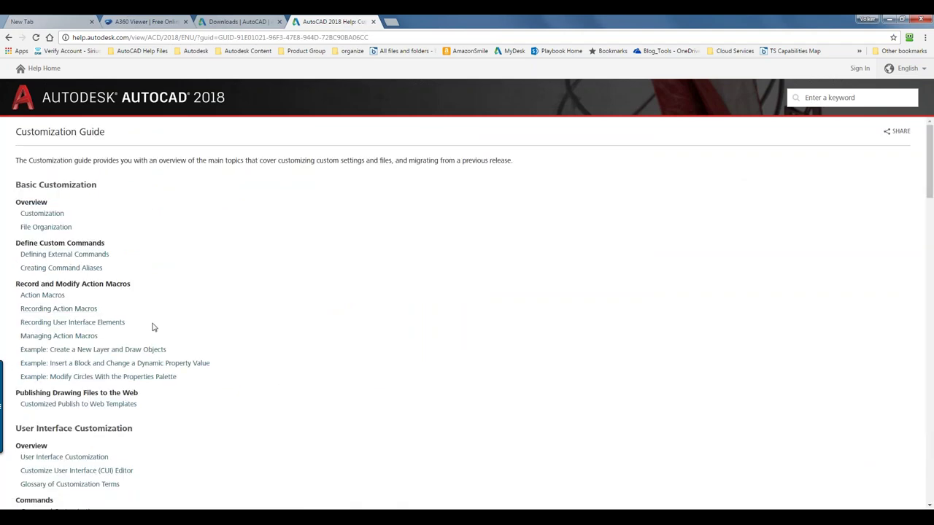
scroll(152, 327, down, 4)
scroll(152, 327, down, 4)
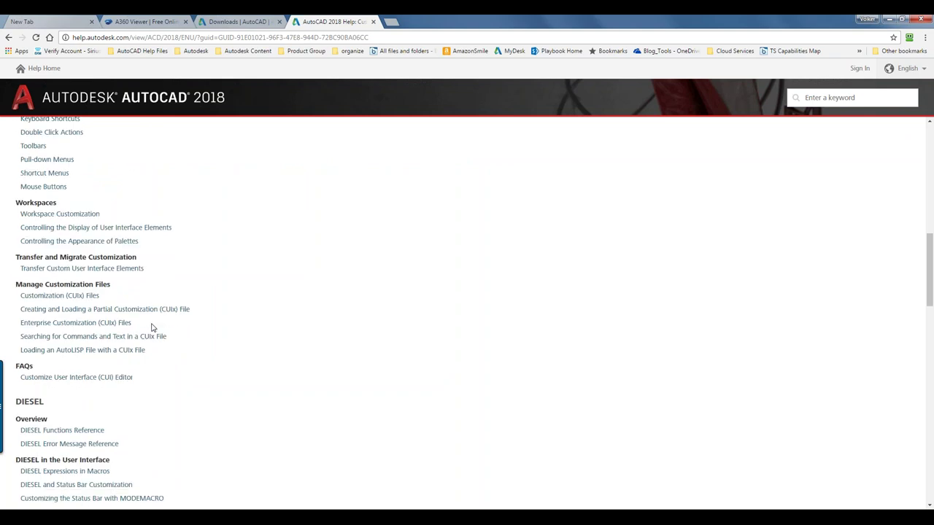
scroll(147, 331, up, 4)
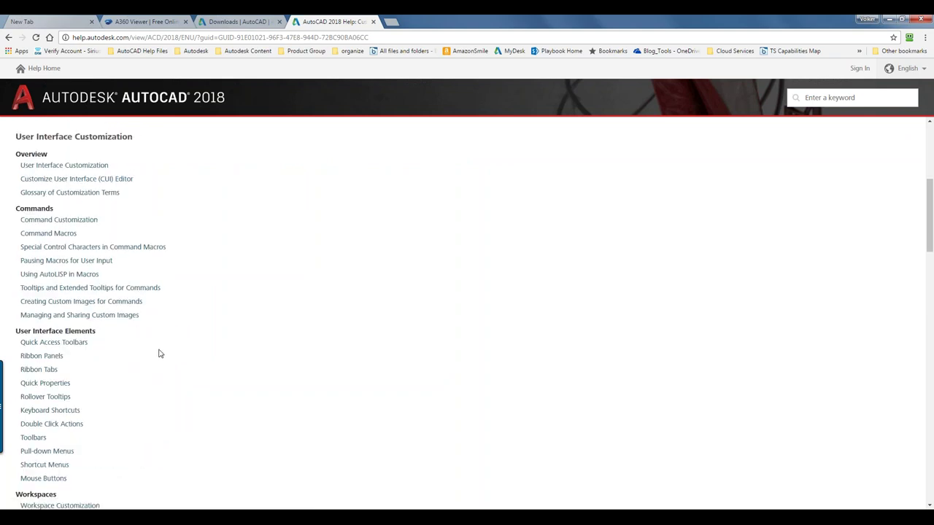
scroll(160, 354, down, 4)
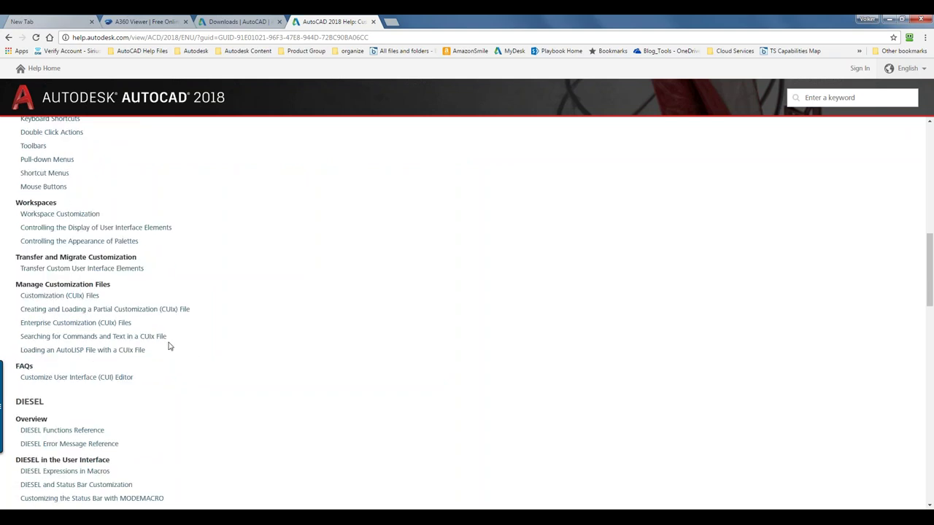
scroll(182, 354, down, 1)
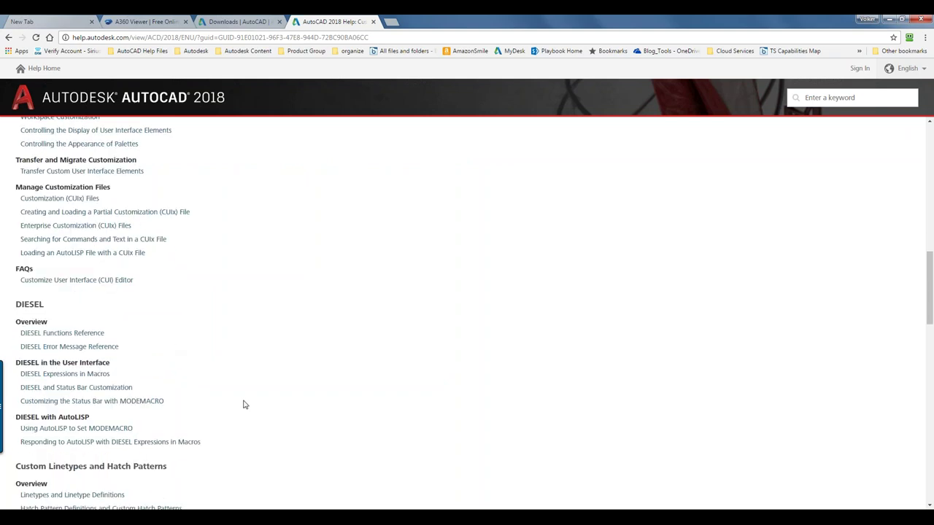
scroll(245, 405, down, 1)
click(93, 397)
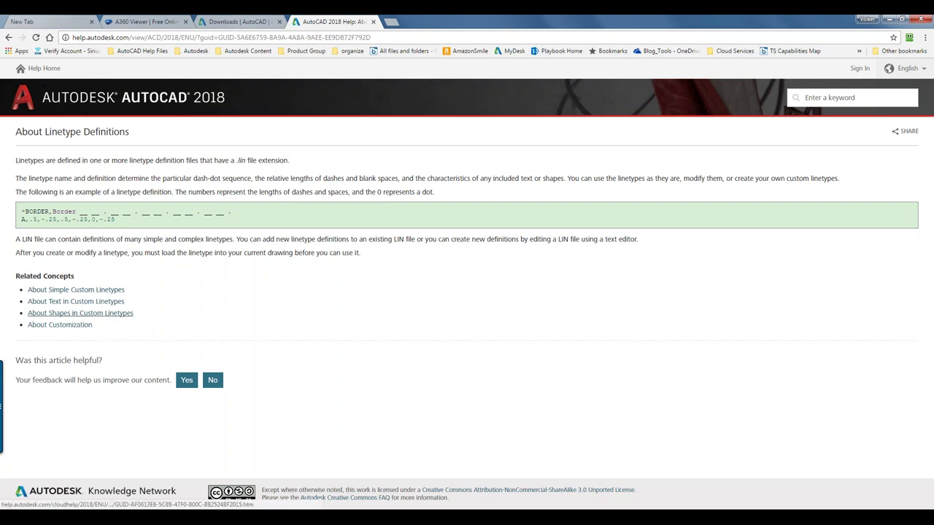
Step: Open the About Shapes in Custom Linetypes article and zoom the page to 150%
click(99, 312)
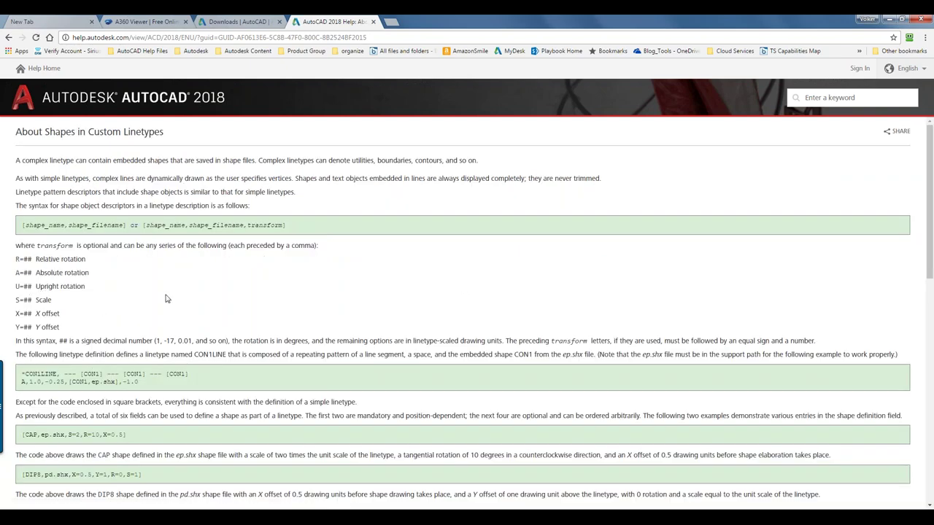
key(ctrl+plus)
key(ctrl+plus)
key(ctrl+plus)
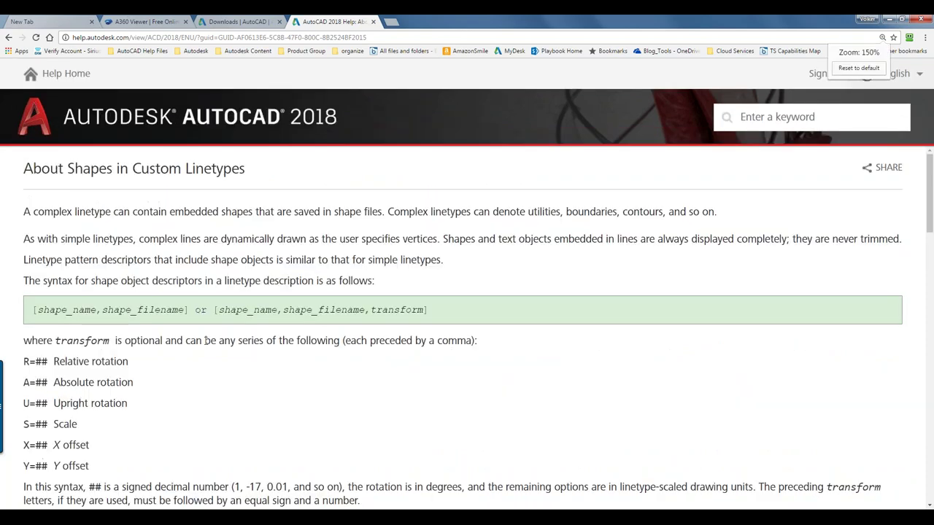
scroll(130, 279, down, 4)
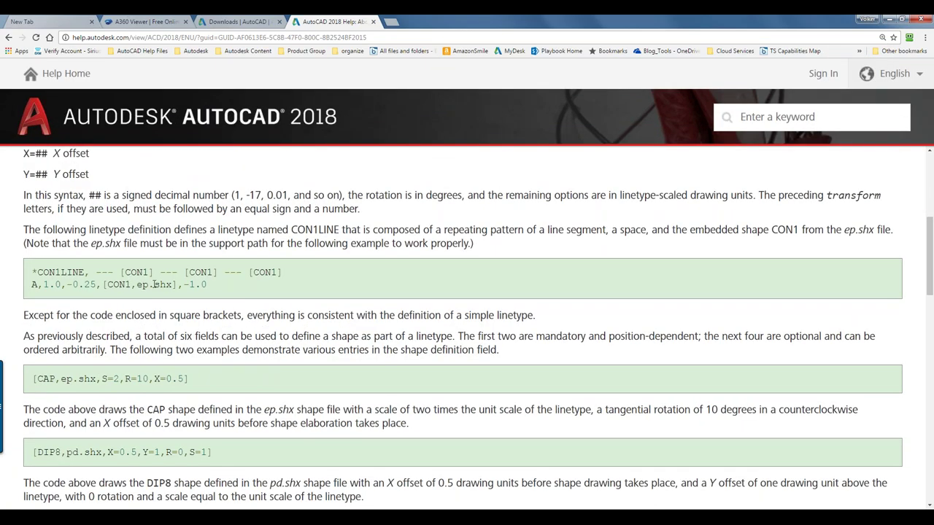
scroll(154, 283, up, 1)
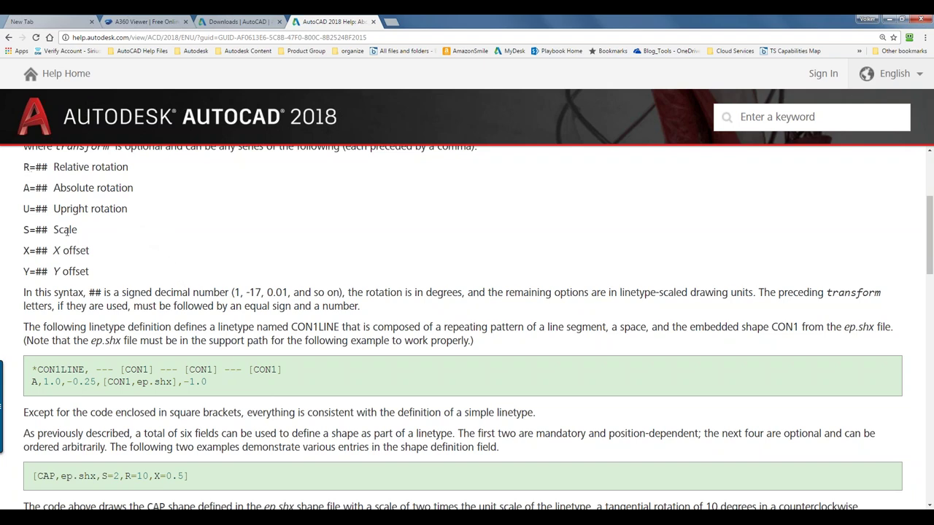
Step: Highlight the rotation value in the CAP shape-descriptor example
drag(132, 475, 124, 475)
scroll(489, 330, up, 3)
drag(250, 174, 4, 132)
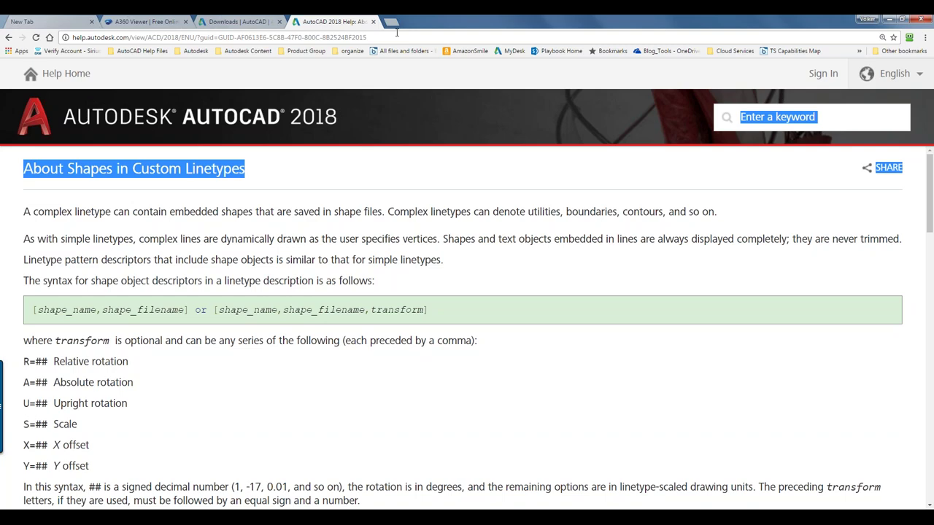
Step: Clear the text selection and scroll through the CAP and DIP8 examples
click(623, 362)
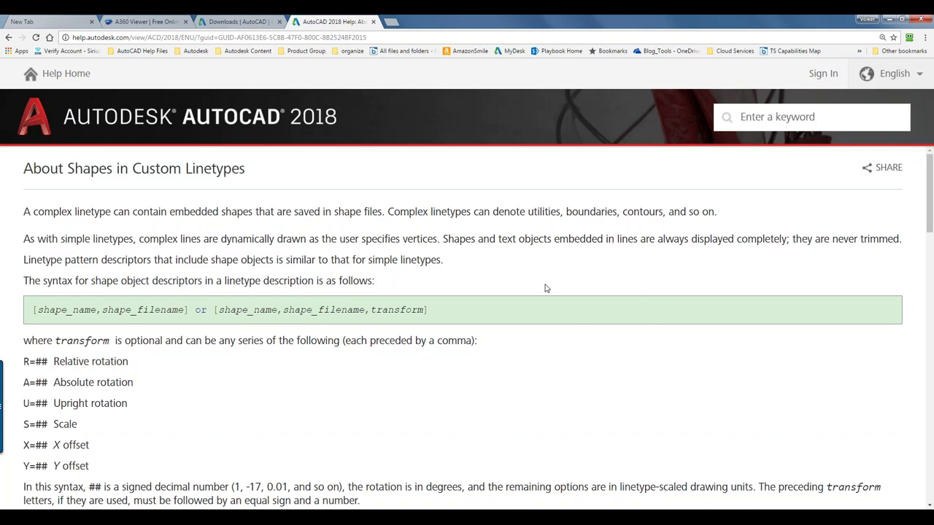
scroll(545, 288, down, 4)
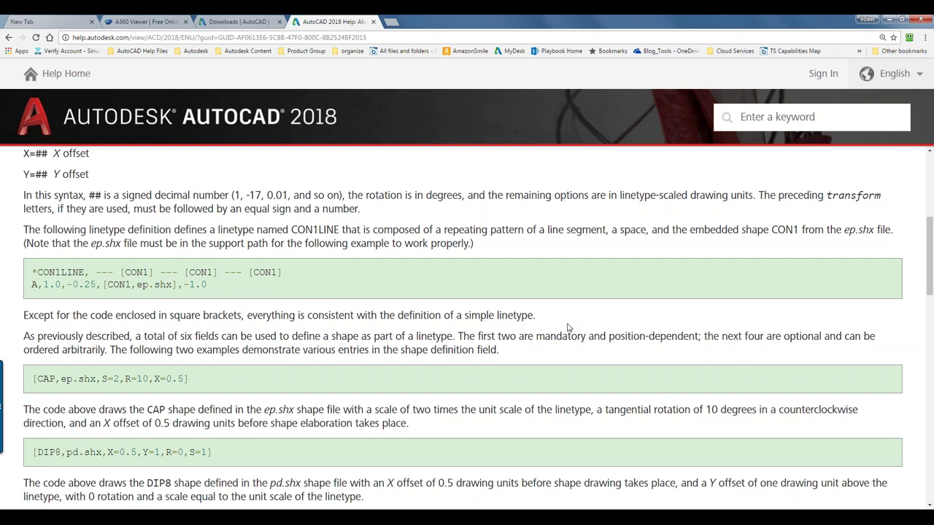
scroll(569, 328, up, 2)
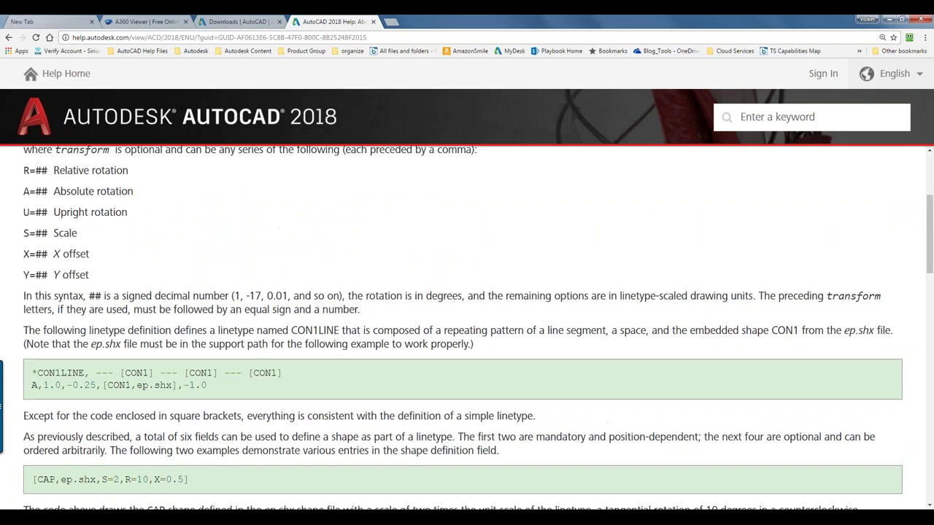
scroll(287, 287, up, 2)
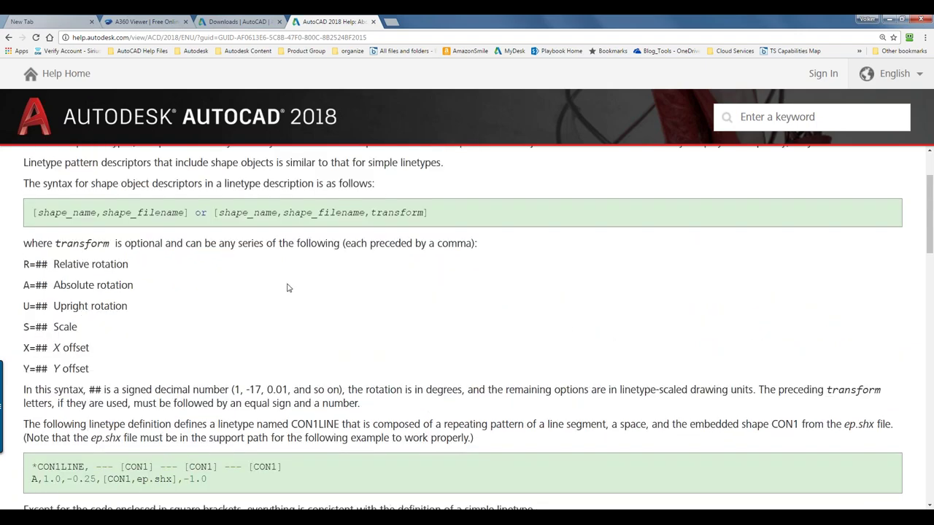
scroll(288, 287, down, 4)
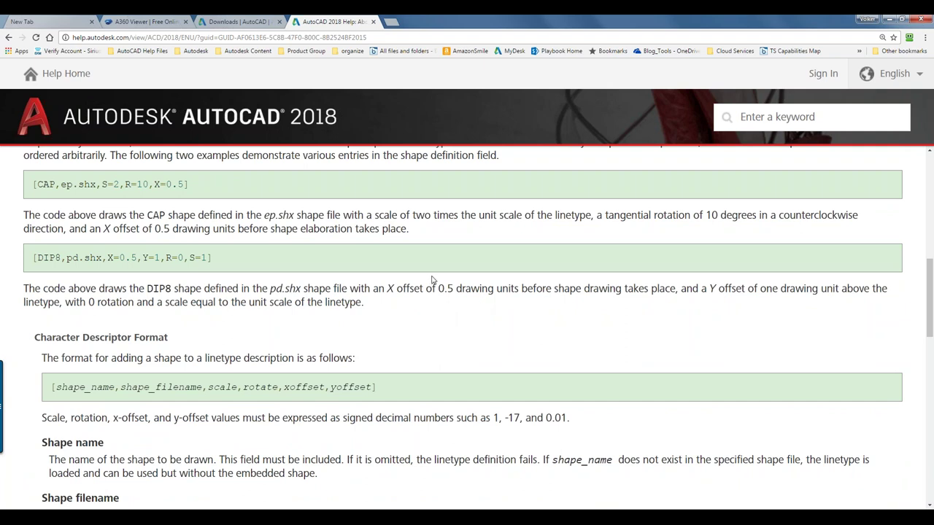
scroll(434, 288, up, 5)
Step: Minimize the browser, bring ROBOT BASE STRUCTURE forward, and list the InfoCenter Help options
click(885, 19)
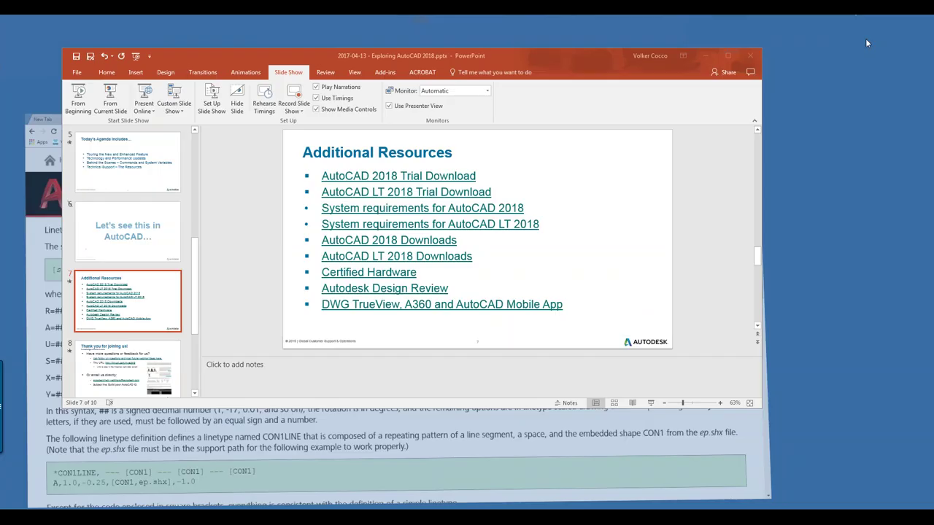
mouse_move(328, 514)
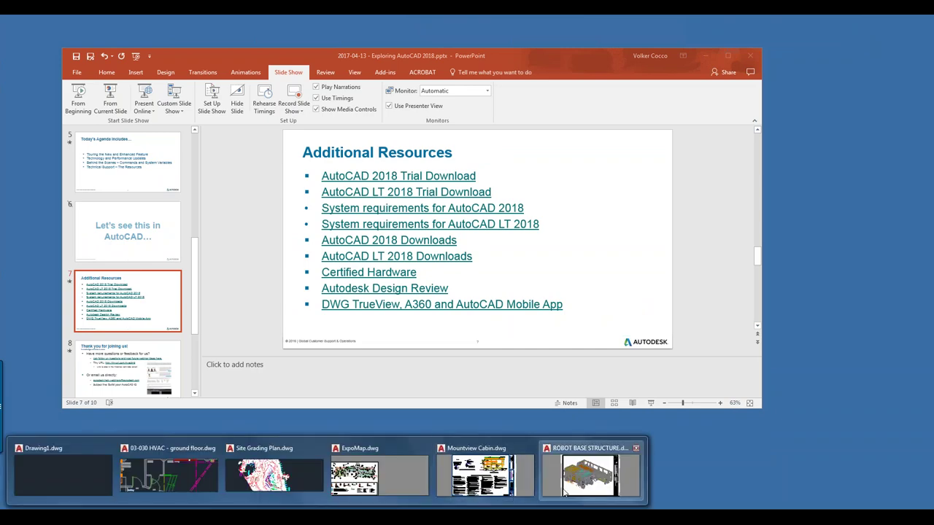
click(570, 487)
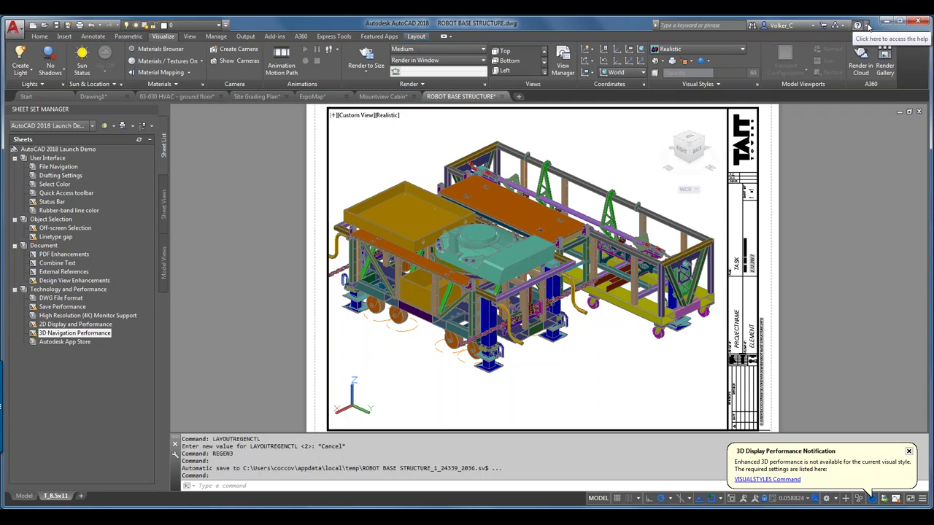
click(867, 26)
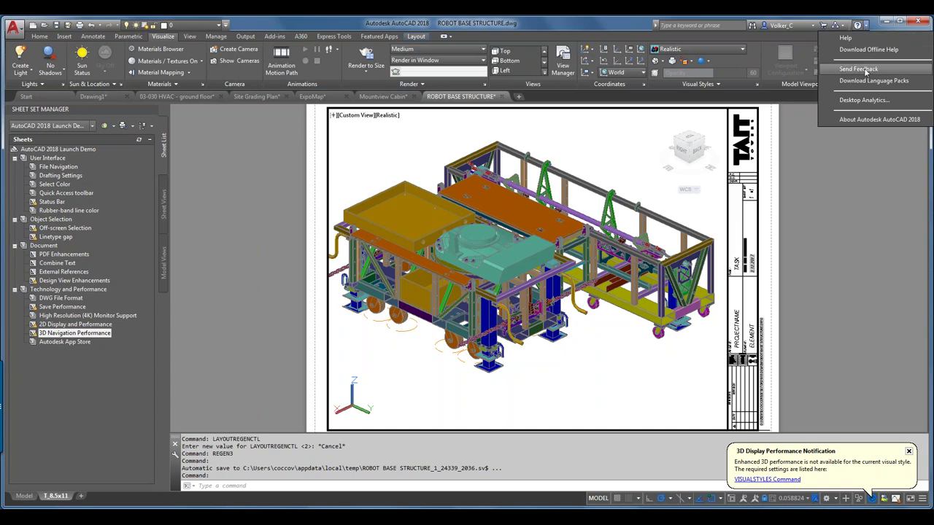
Step: Open the Send Feedback form, review its Product list and Comment box, then minimize the browser
click(860, 69)
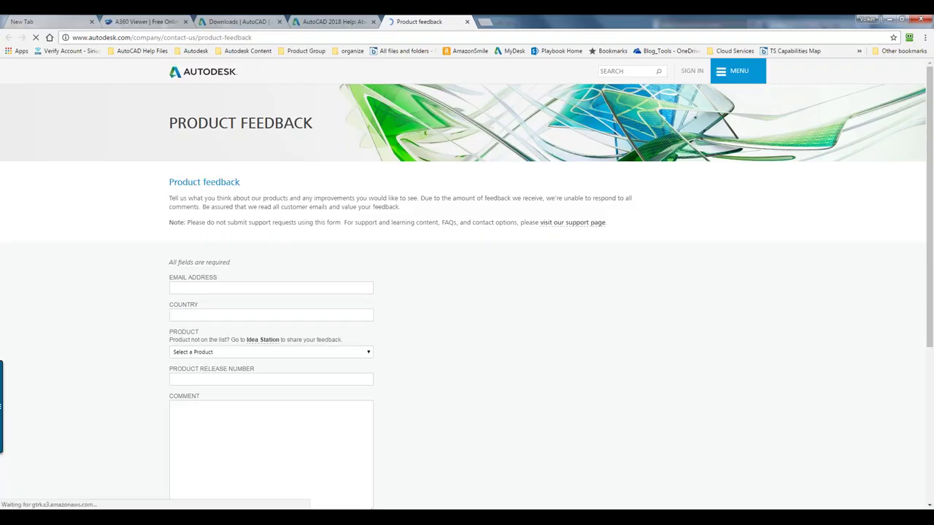
scroll(413, 335, down, 2)
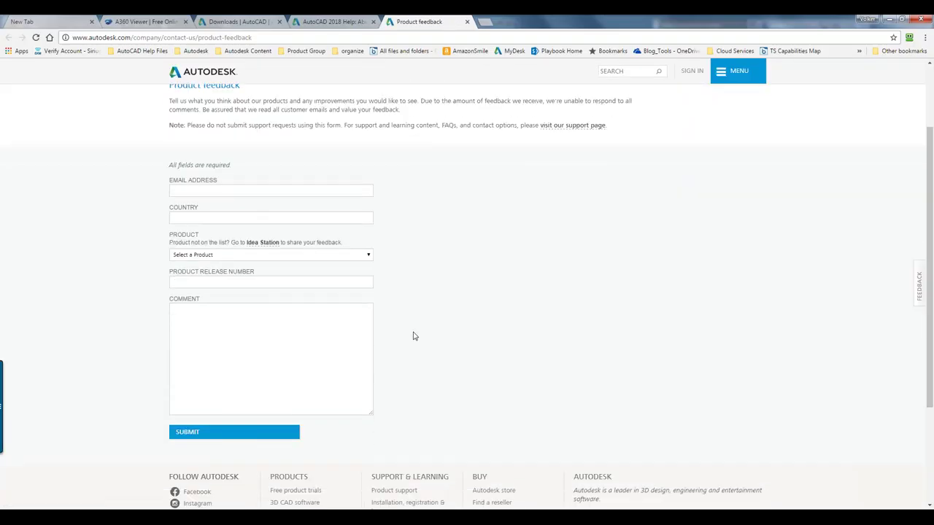
click(261, 256)
click(261, 255)
click(256, 337)
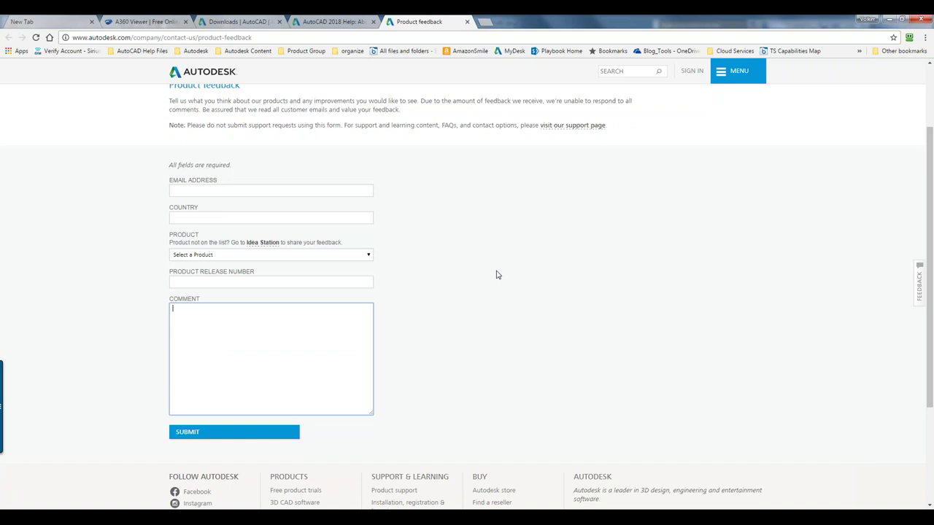
click(890, 22)
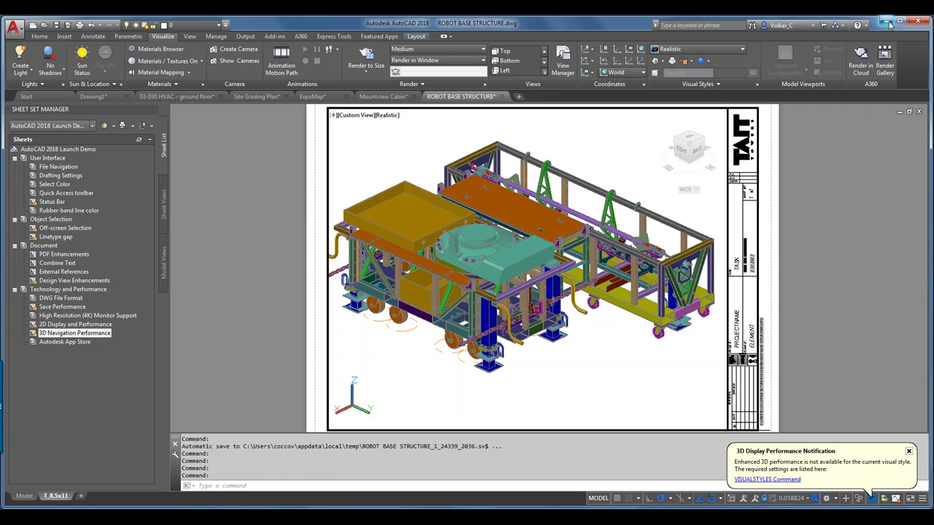
Step: Minimize AutoCAD to return to slide 7, Additional Resources, in PowerPoint
click(887, 22)
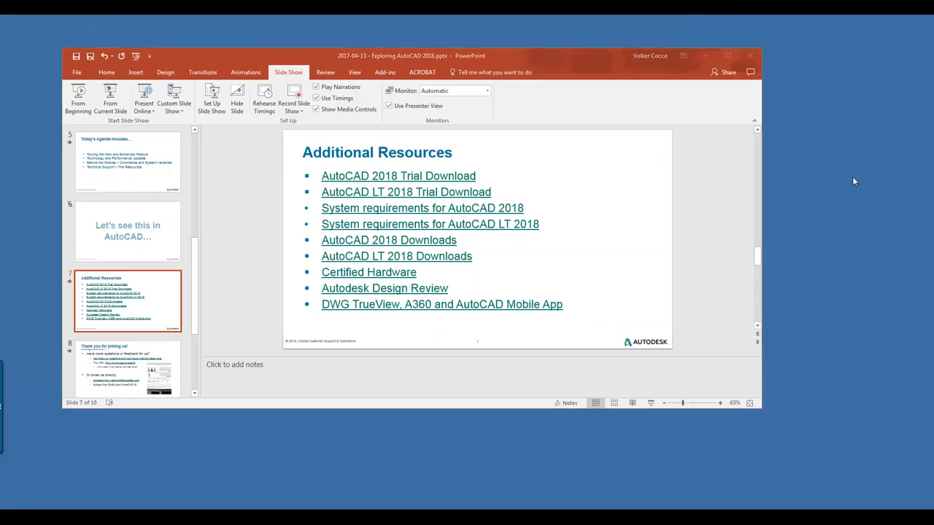